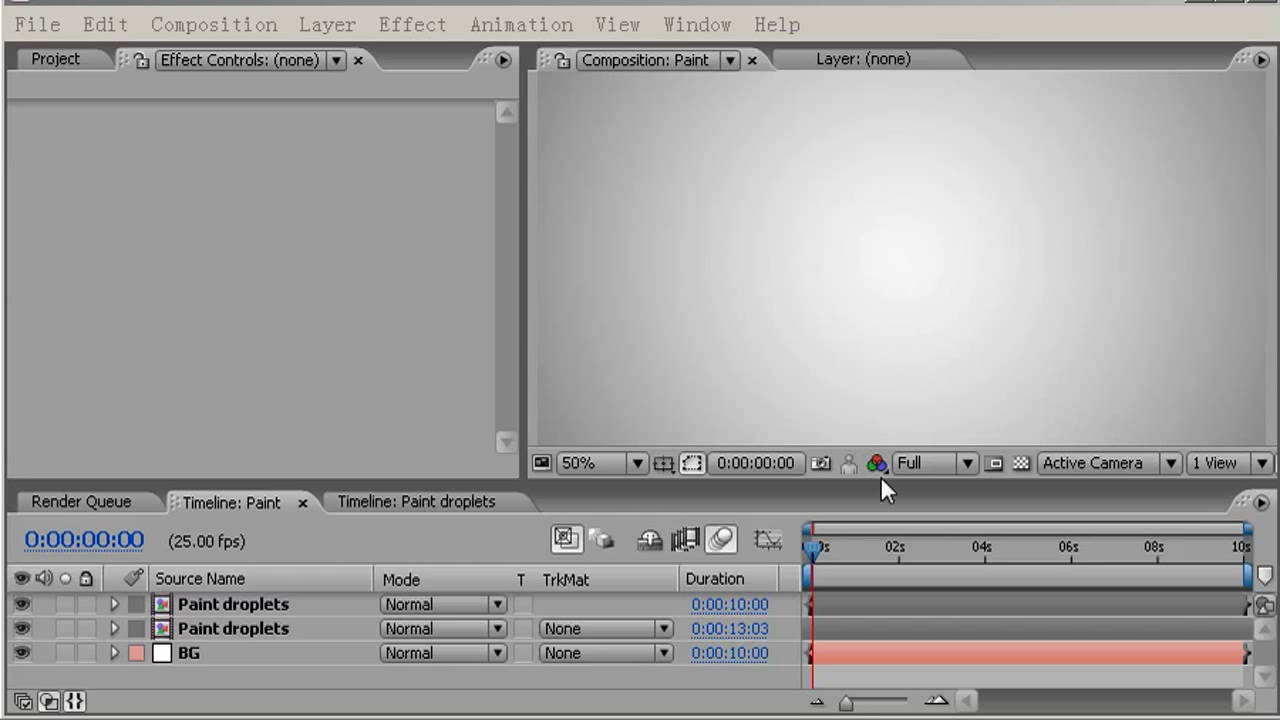
# Scrub the timeline to review the droplet animation around the five-second mark.
pyautogui.moveTo(850, 556); pyautogui.dragTo(1097, 523)
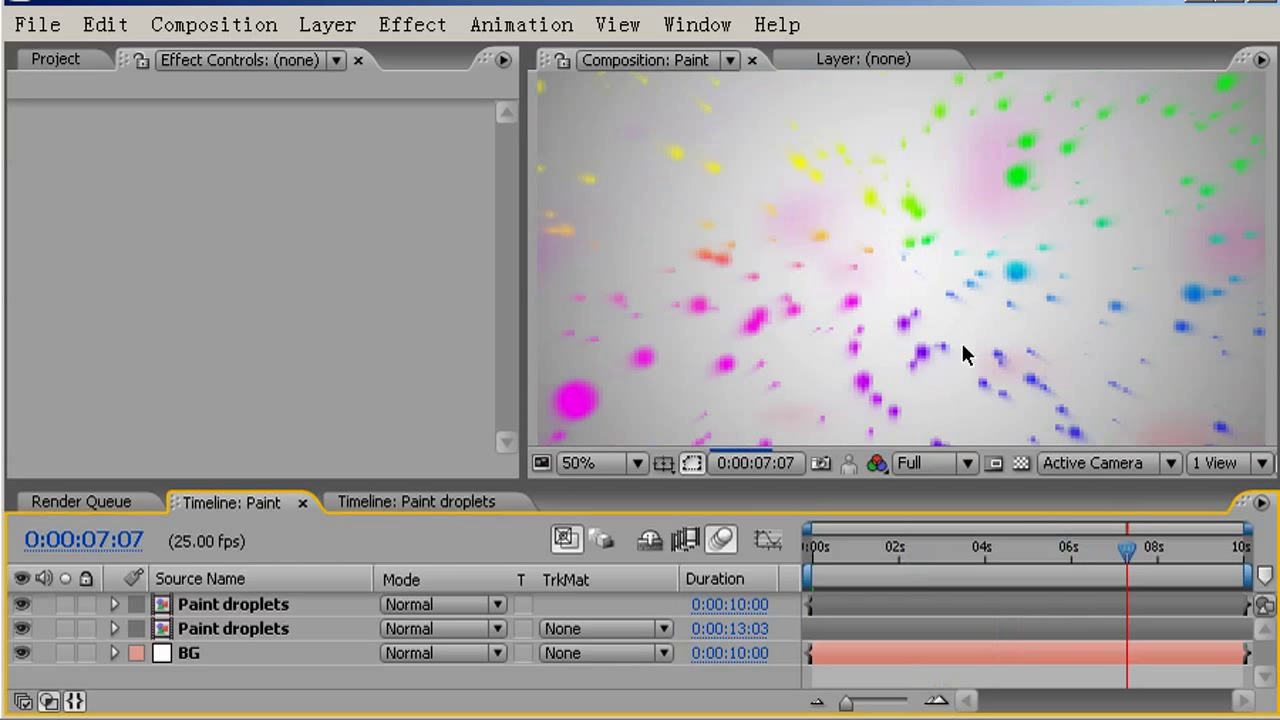
pyautogui.moveTo(1130, 545)
pyautogui.mouseDown()
pyautogui.moveTo(972, 597)
pyautogui.moveTo(1091, 585)
pyautogui.moveTo(1108, 558)
pyautogui.moveTo(1155, 556)
pyautogui.moveTo(1103, 553)
pyautogui.moveTo(1014, 608)
pyautogui.moveTo(1033, 603)
pyautogui.mouseUp()
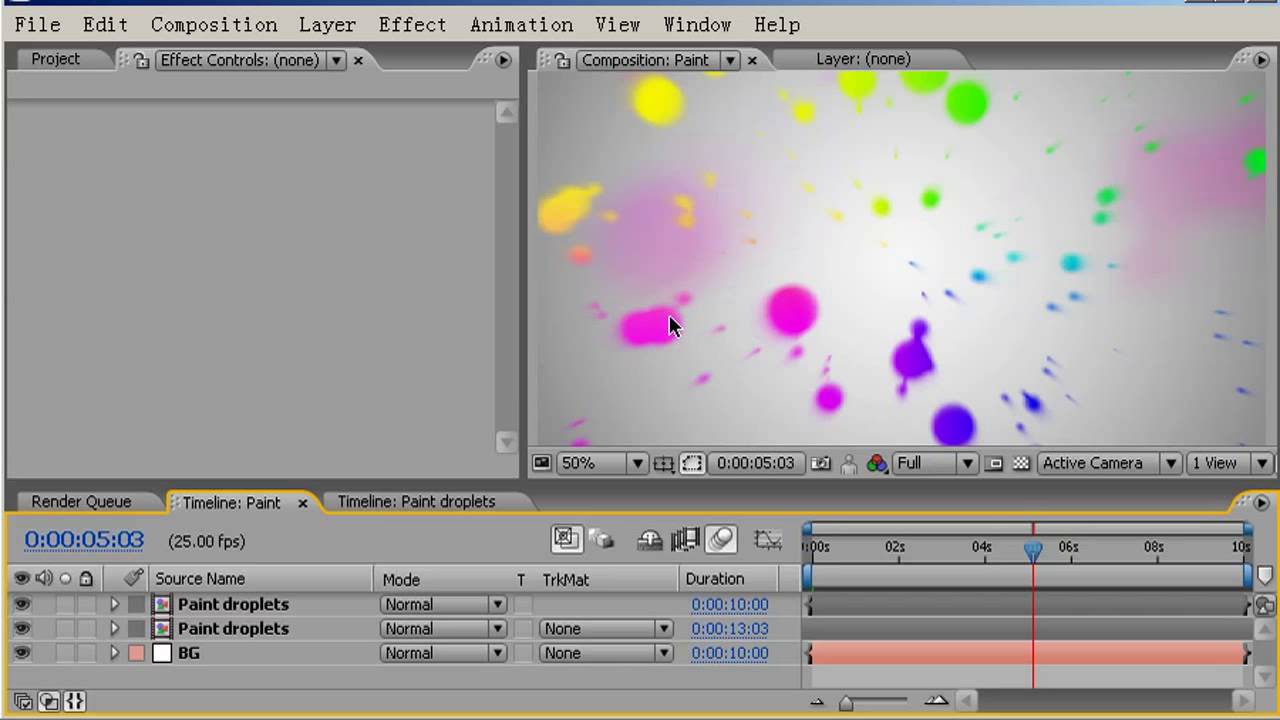
pyautogui.moveTo(1040, 560)
pyautogui.mouseDown()
pyautogui.moveTo(1071, 566)
pyautogui.moveTo(948, 566)
pyautogui.moveTo(1128, 556)
pyautogui.moveTo(1049, 553)
pyautogui.moveTo(1098, 556)
pyautogui.mouseUp()
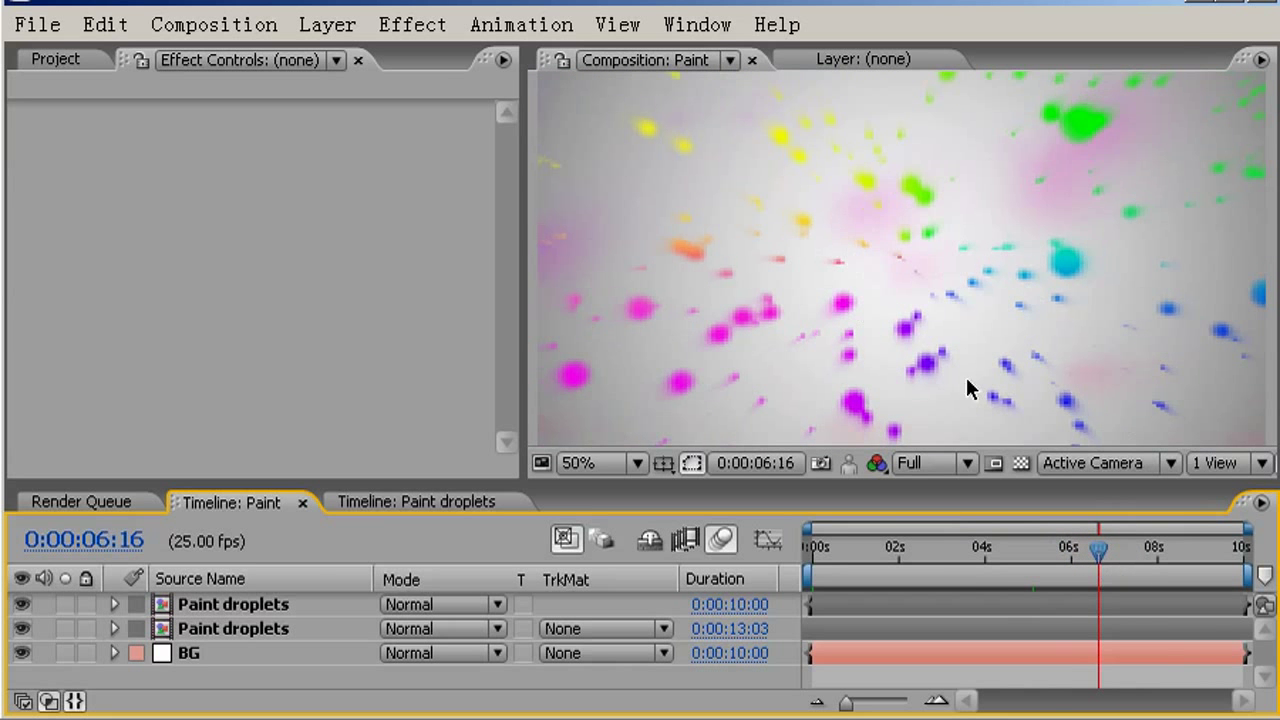
# Rename the second Paint droplets layer to 'Particle Shadow' and scrub the animation again.
pyautogui.click(276, 637)
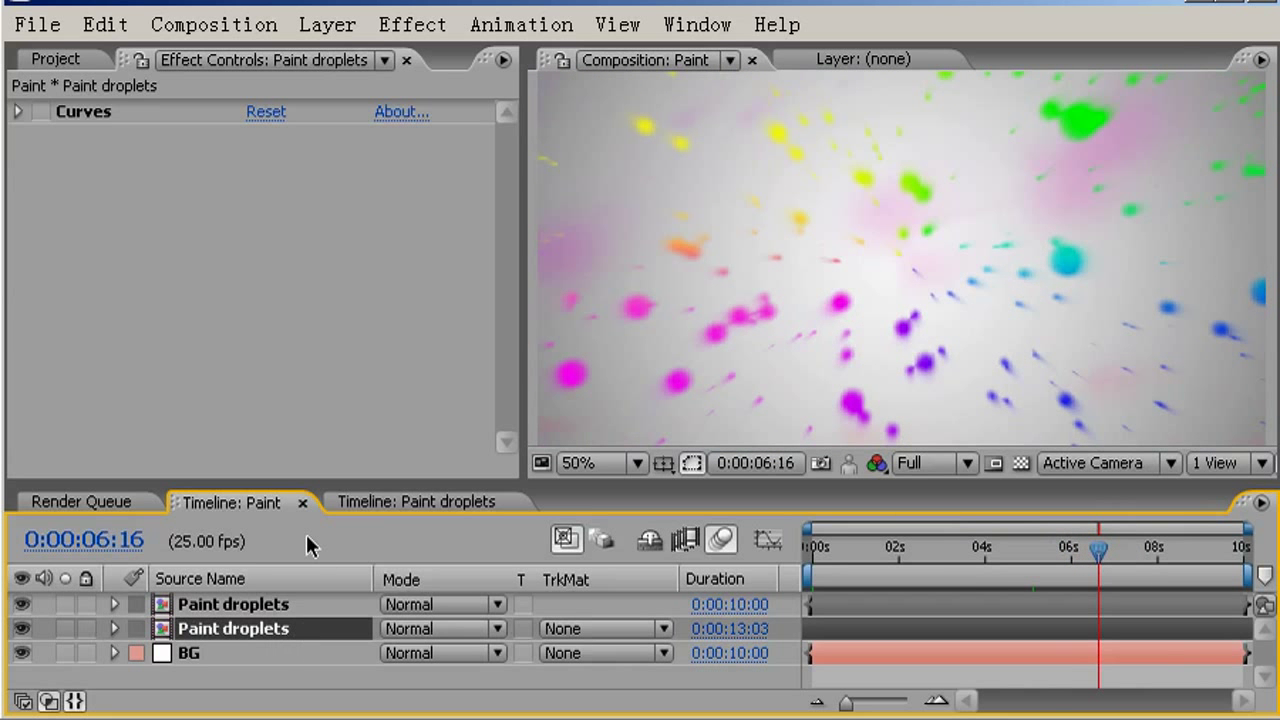
pyautogui.press('Return')
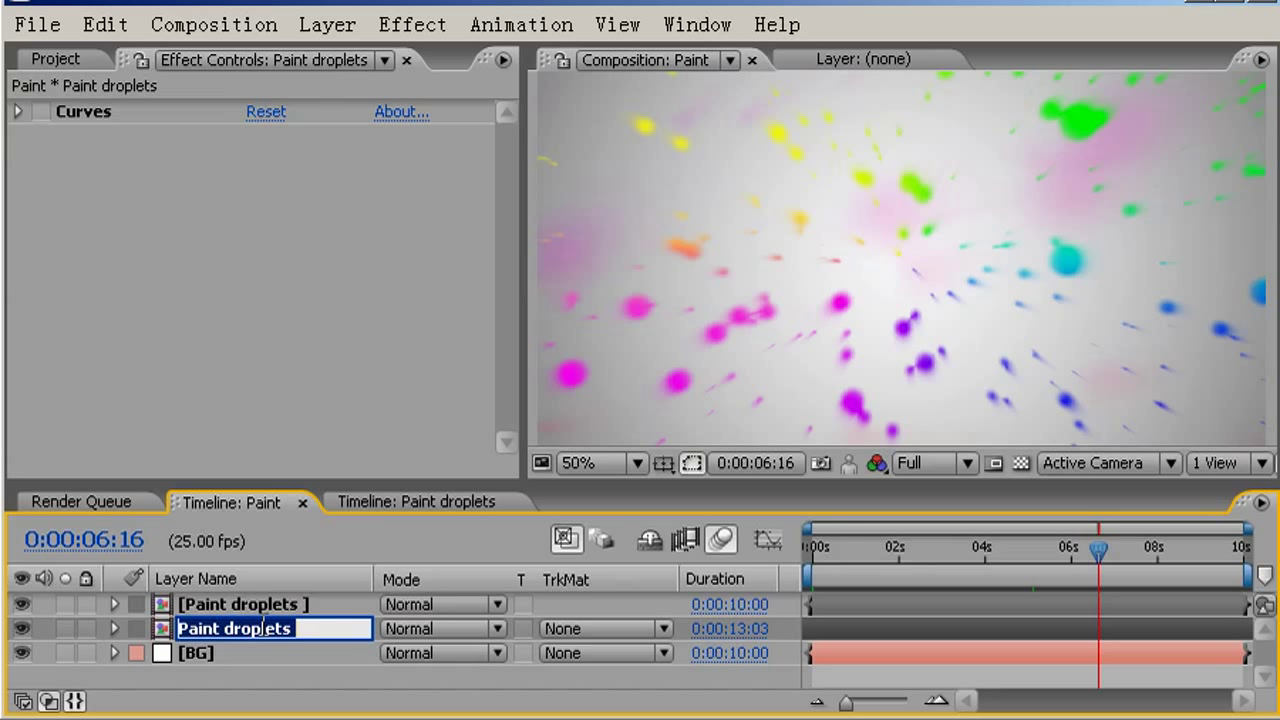
pyautogui.write('Particle')
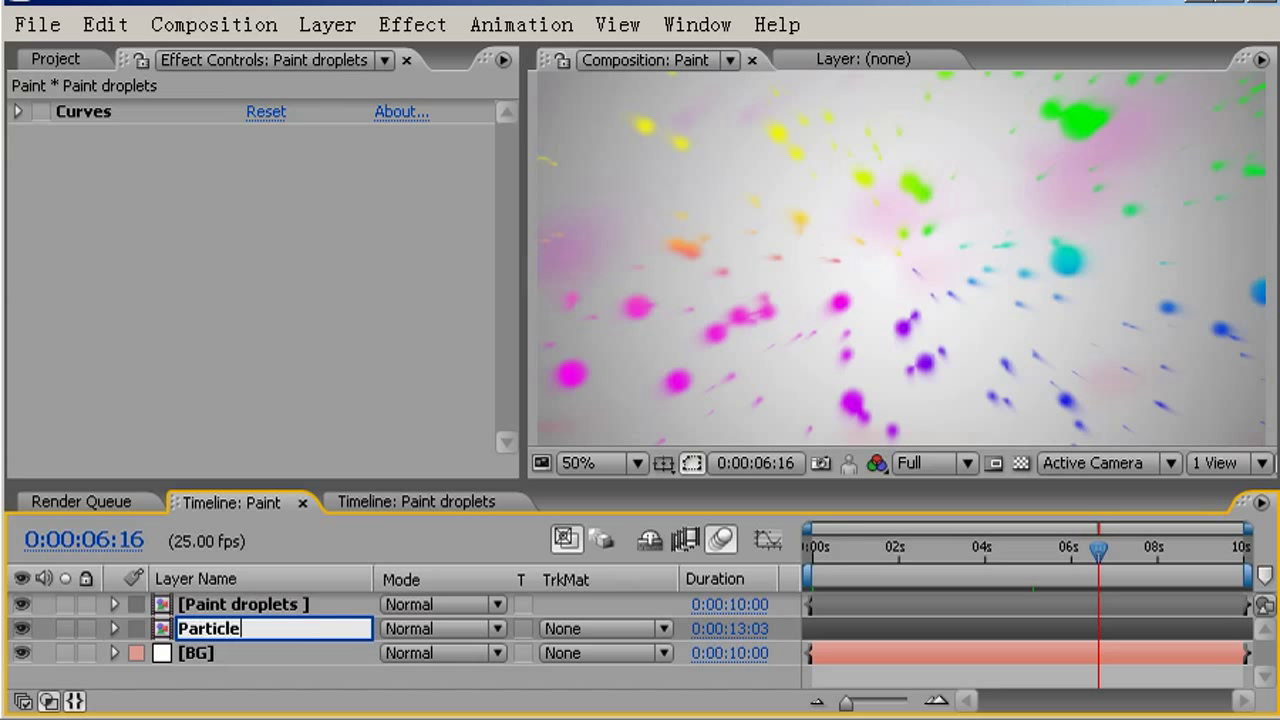
pyautogui.press('Return')
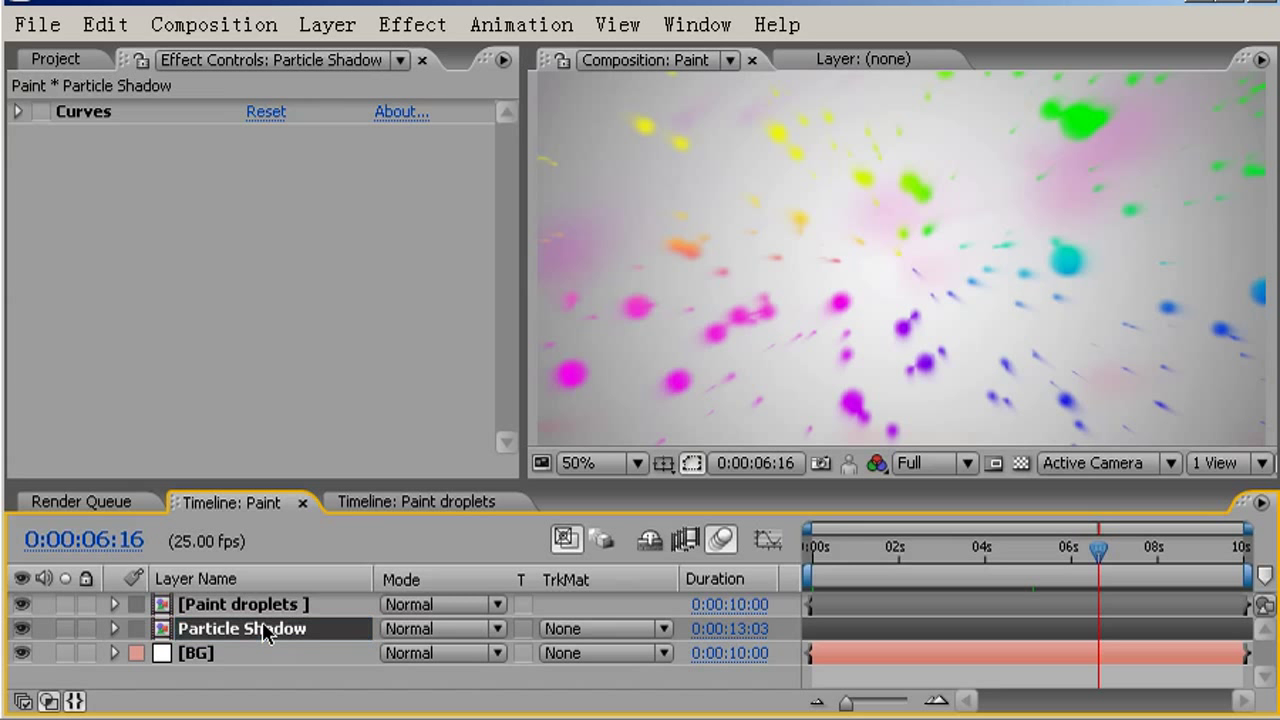
pyautogui.click(1008, 552)
pyautogui.moveTo(958, 580); pyautogui.dragTo(1045, 598)
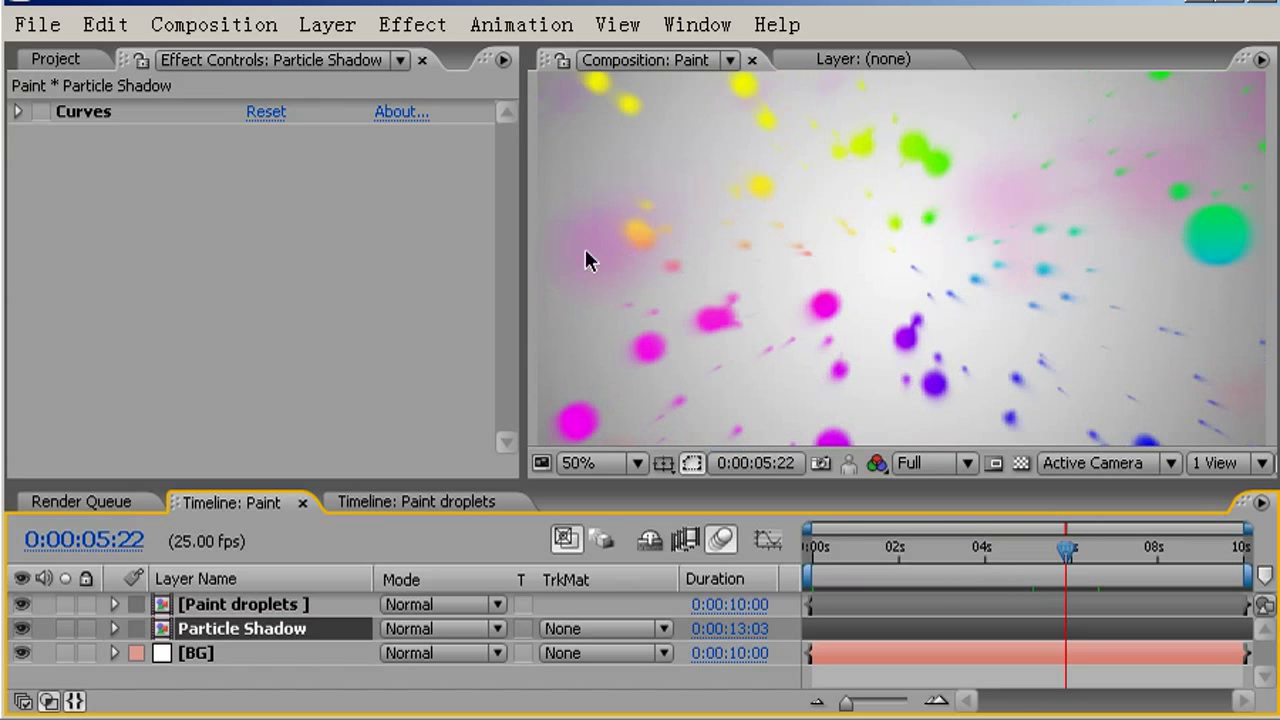
# Scale Particle Shadow to about -307, -276% and shift it up and right behind the droplets.
pyautogui.press(',')
pyautogui.press(',')
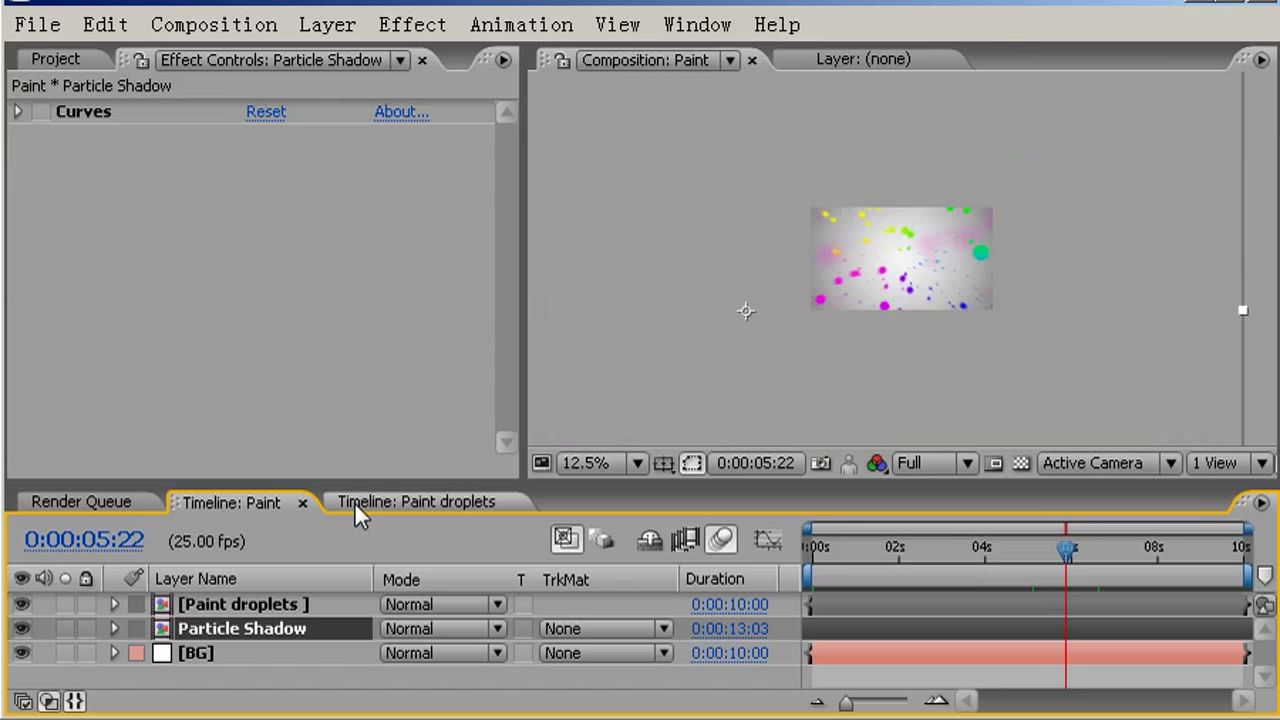
pyautogui.moveTo(726, 258); pyautogui.dragTo(893, 87)
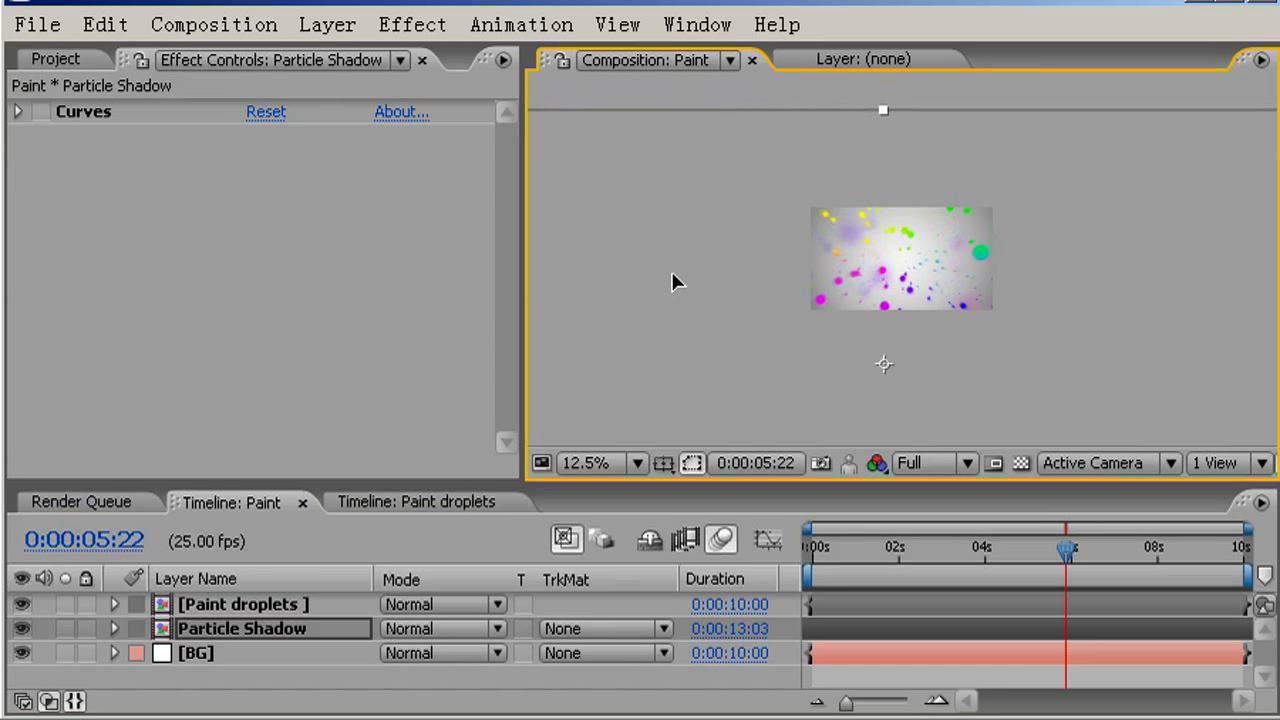
pyautogui.press('s')
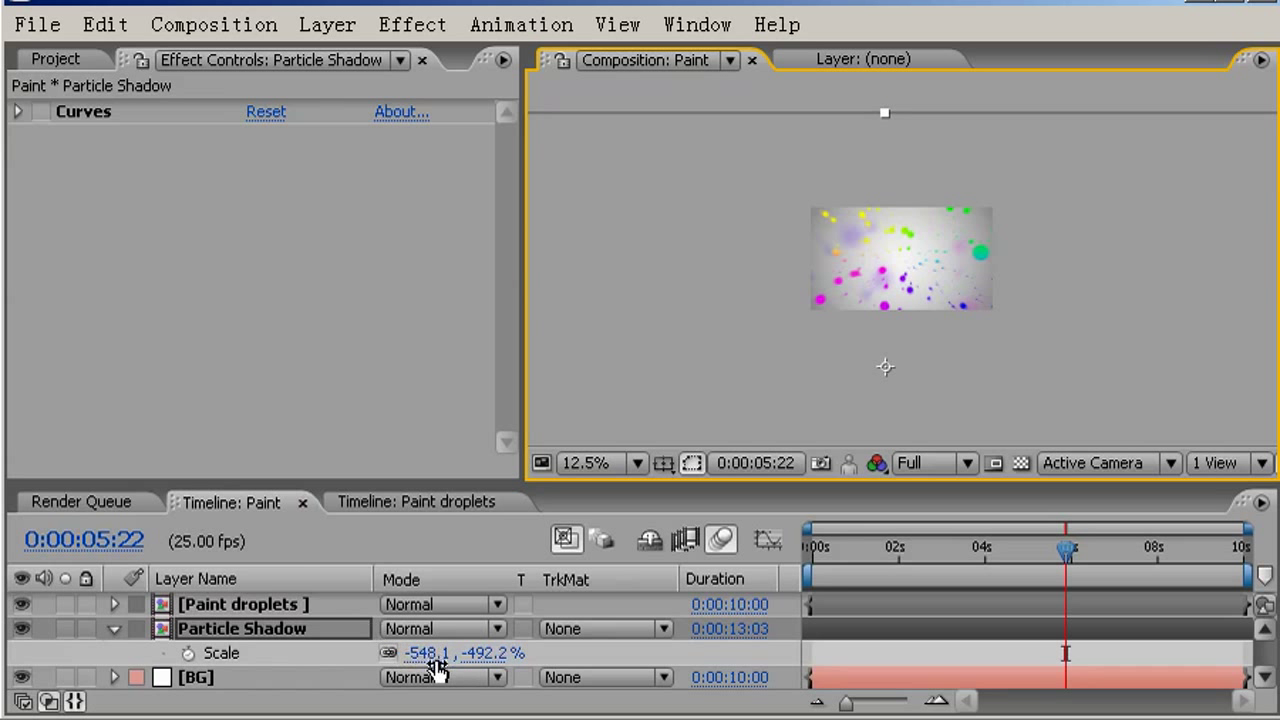
pyautogui.moveTo(430, 653); pyautogui.dragTo(520, 653)
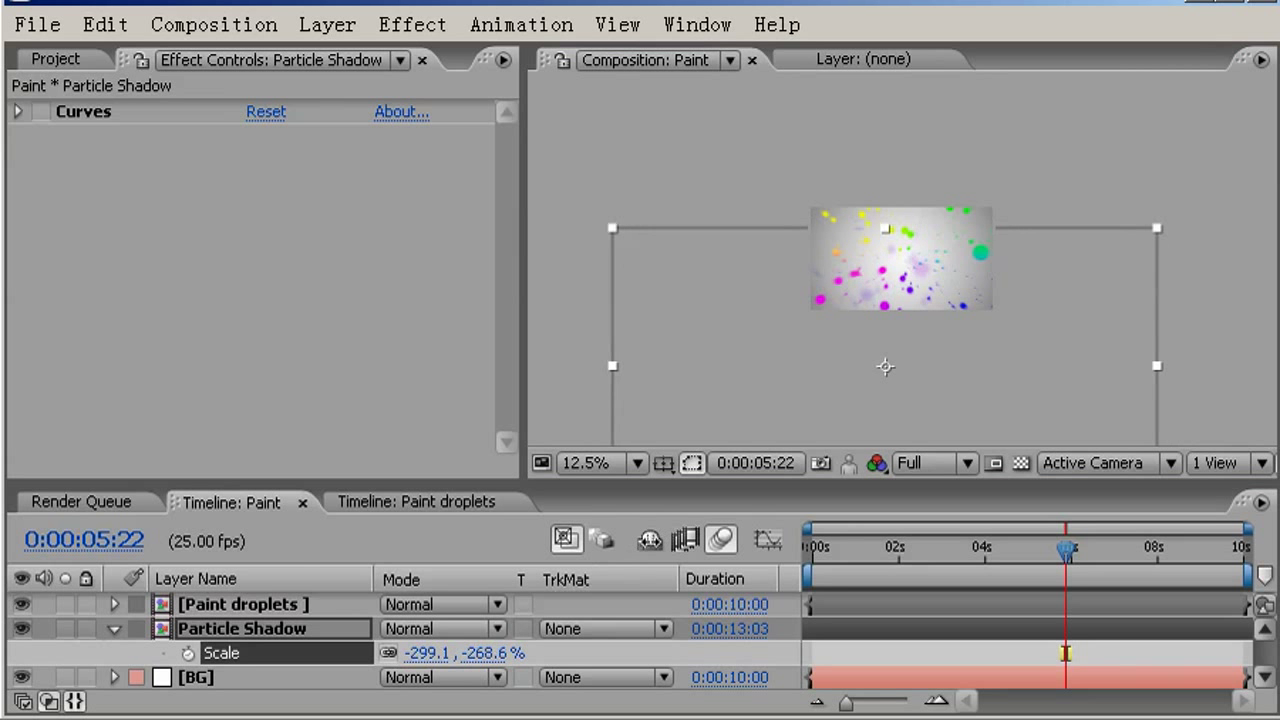
pyautogui.moveTo(762, 320)
pyautogui.mouseDown()
pyautogui.moveTo(791, 271)
pyautogui.moveTo(805, 289)
pyautogui.mouseUp()
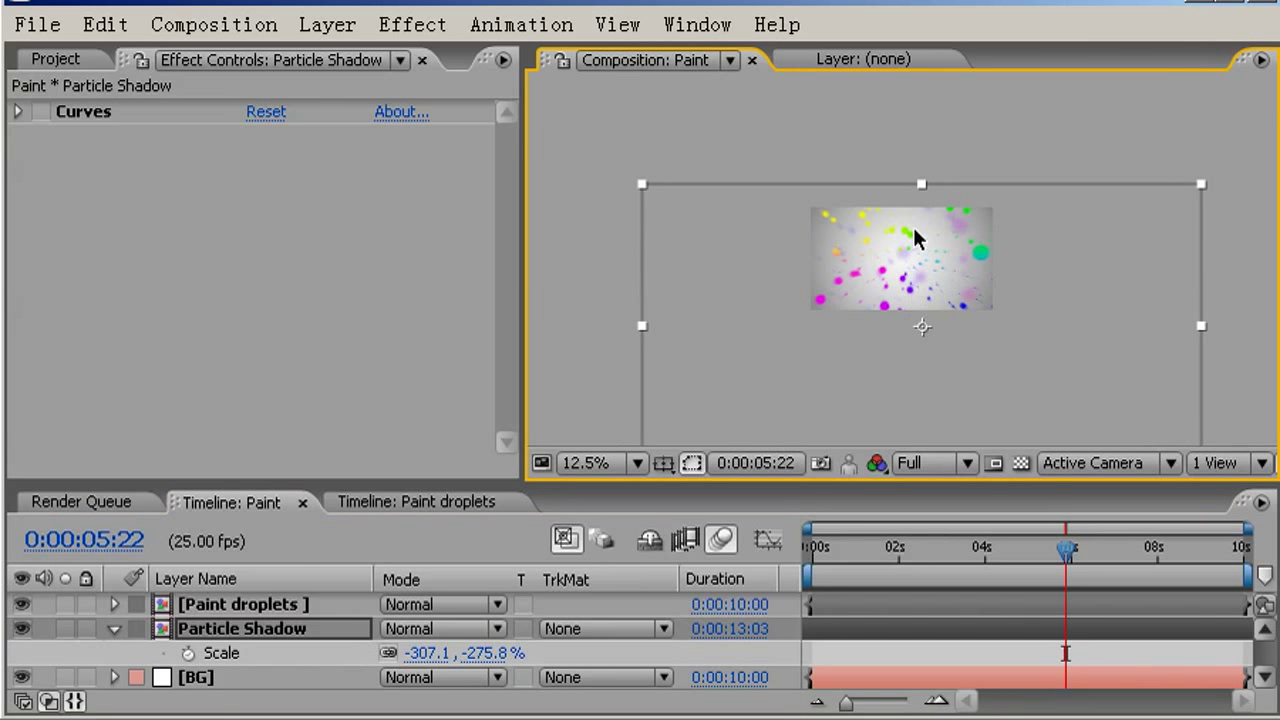
pyautogui.scroll(4, 909, 203)
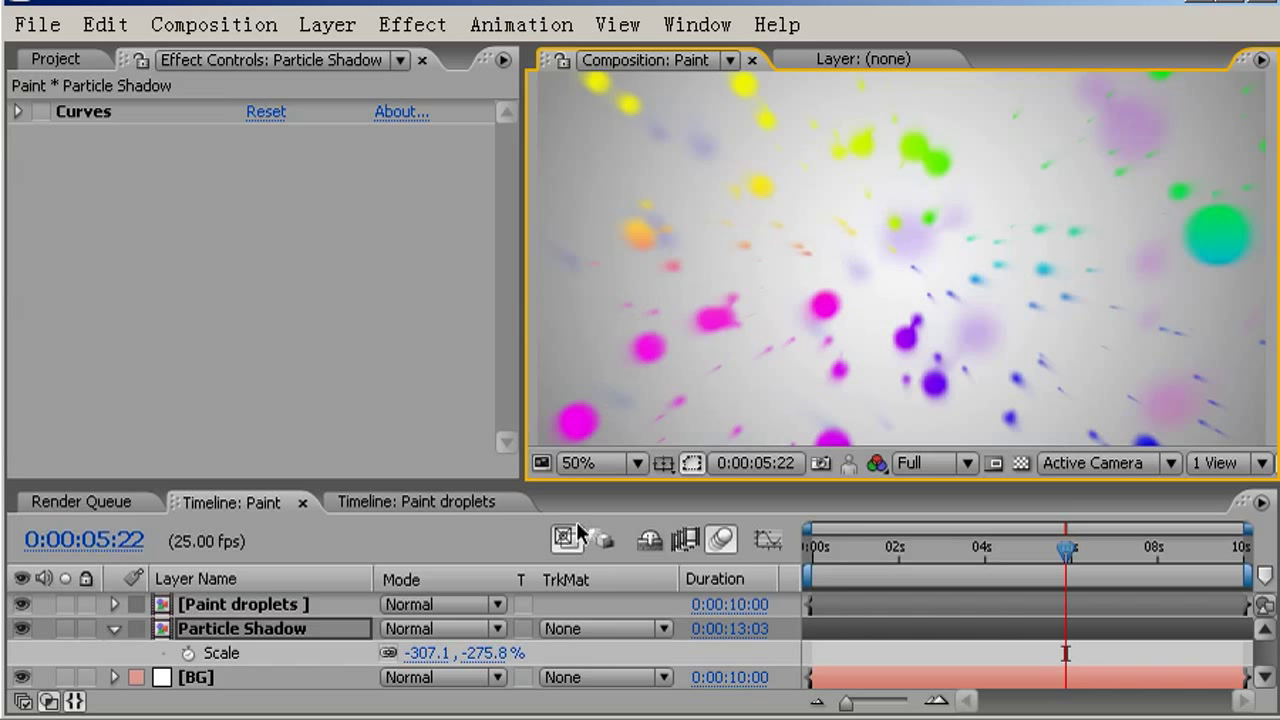
# Add a Fast Blur with Blurriness 2 to the Particle Shadow layer.
pyautogui.click(410, 26)
pyautogui.moveTo(86, 226)
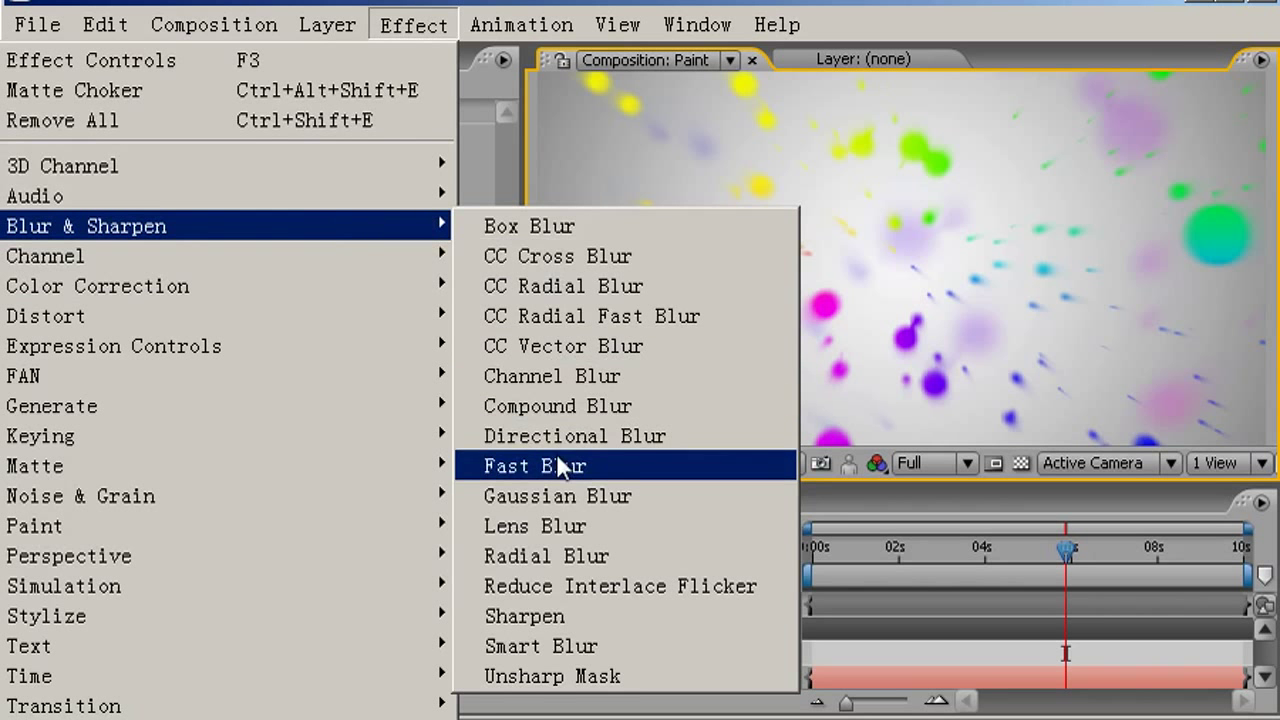
pyautogui.click(563, 466)
pyautogui.click(255, 184)
pyautogui.write('2')
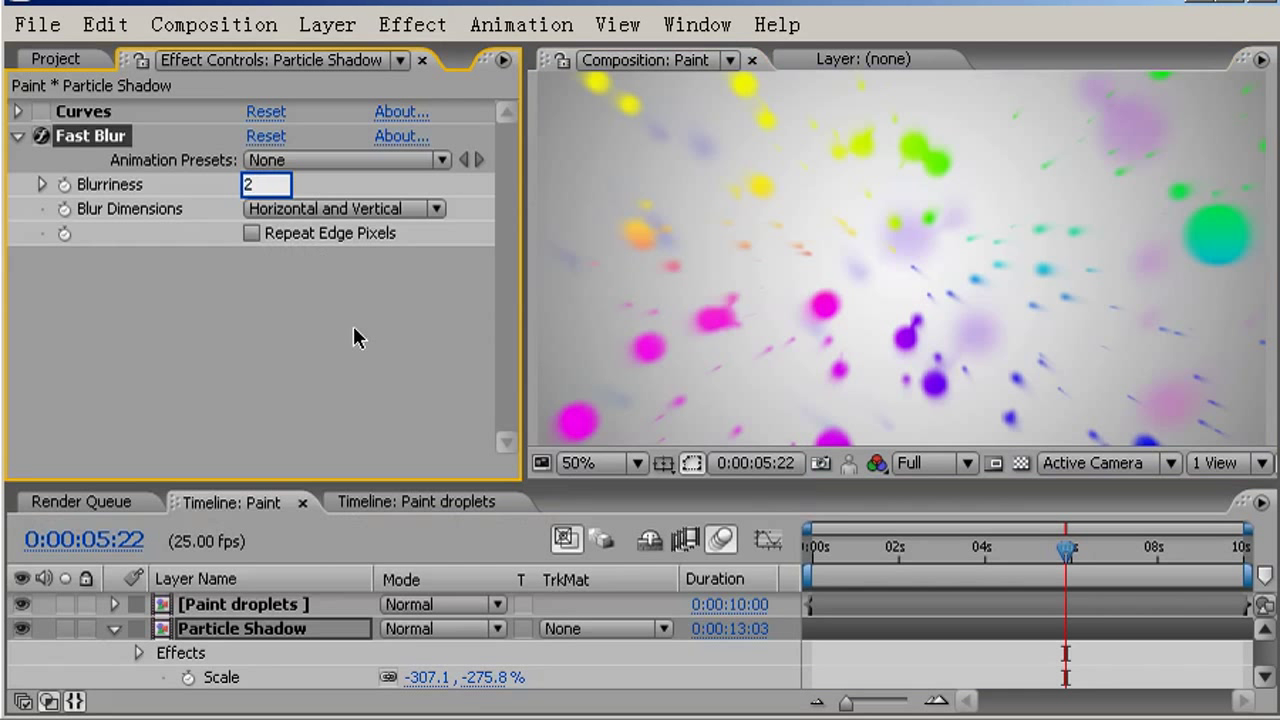
pyautogui.click(399, 354)
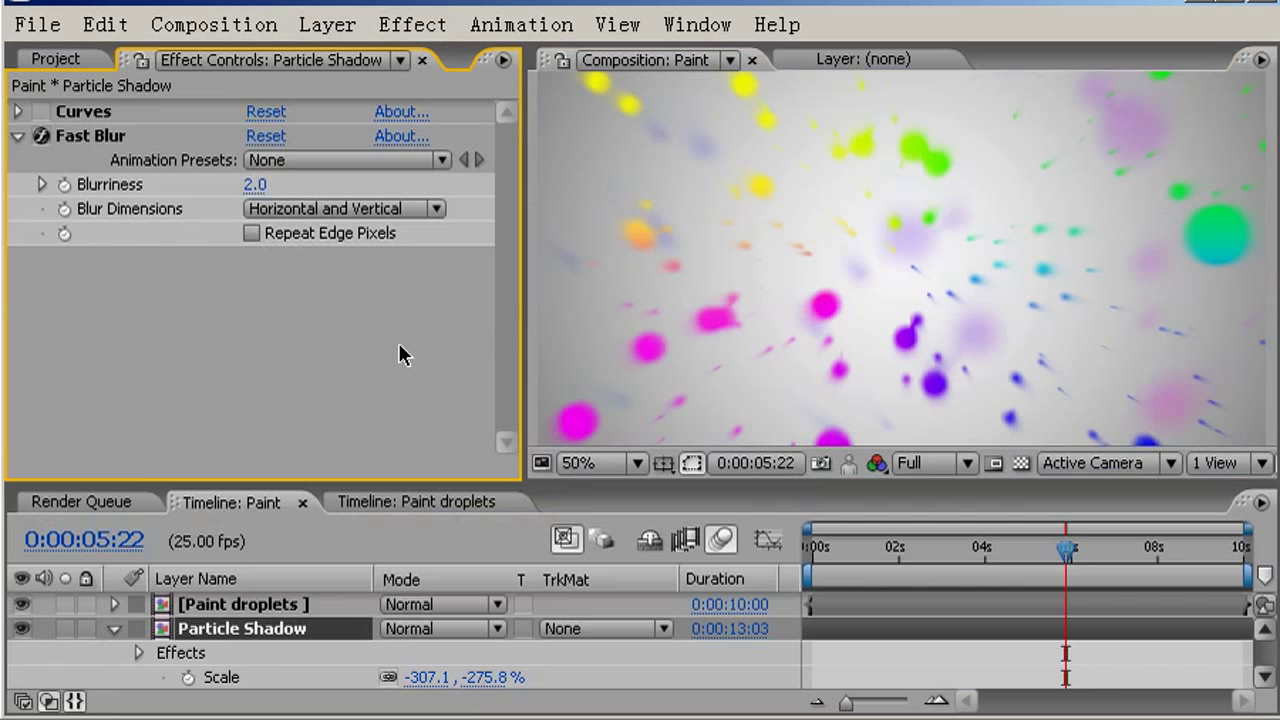
pyautogui.click(18, 140)
# Lower the Particle Shadow layer's opacity to 15%.
pyautogui.press('t')
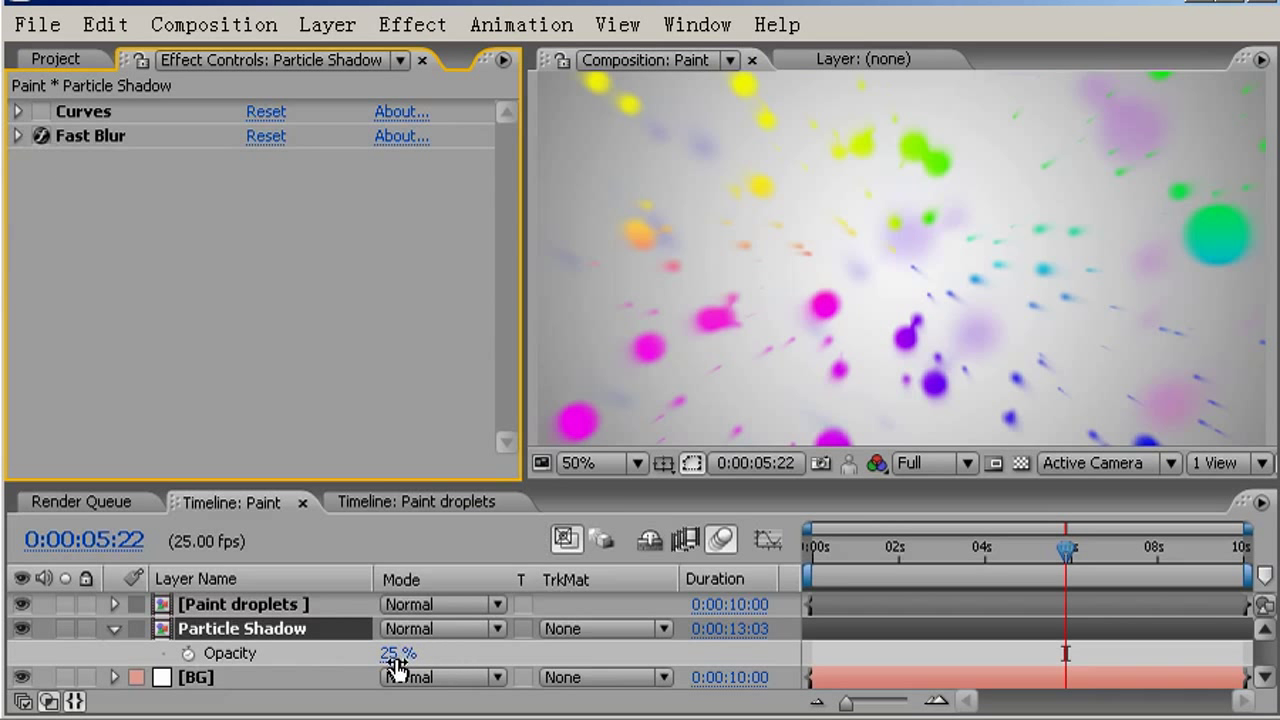
pyautogui.moveTo(393, 665); pyautogui.dragTo(385, 657)
pyautogui.click(419, 655)
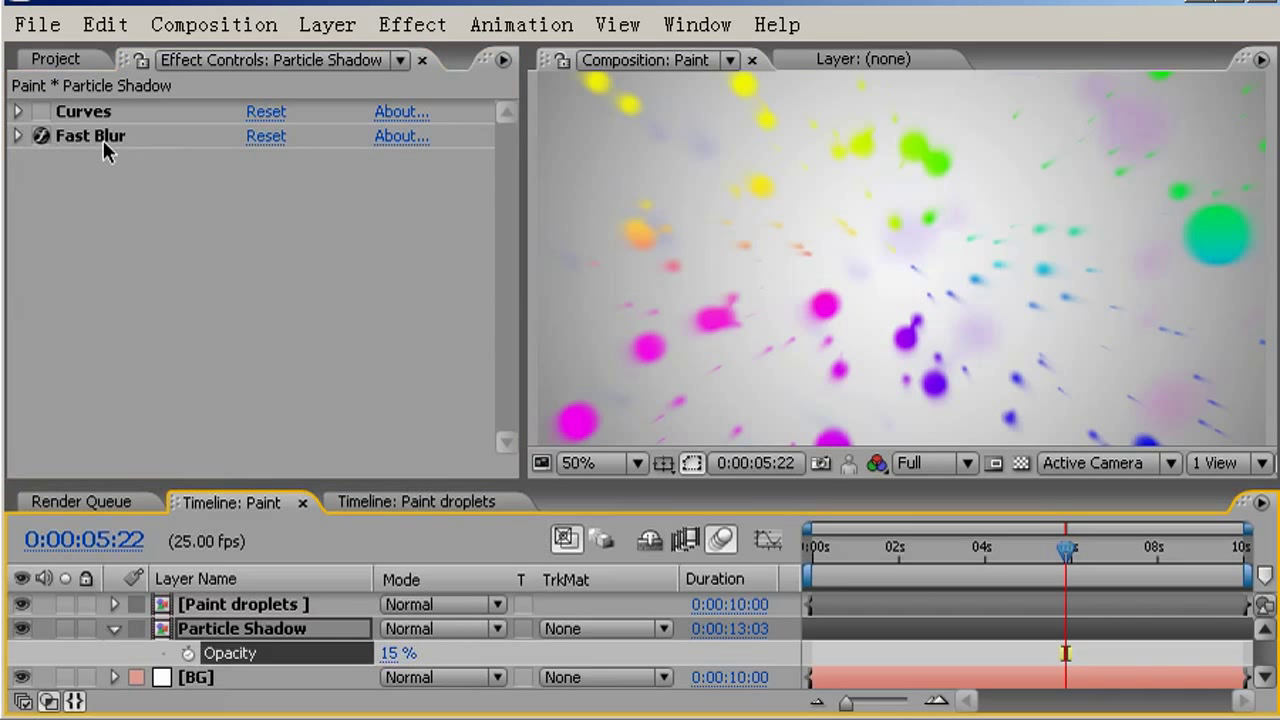
# Enable Curves and steepen the curve to brighten Particle Shadow's midtones.
pyautogui.click(41, 112)
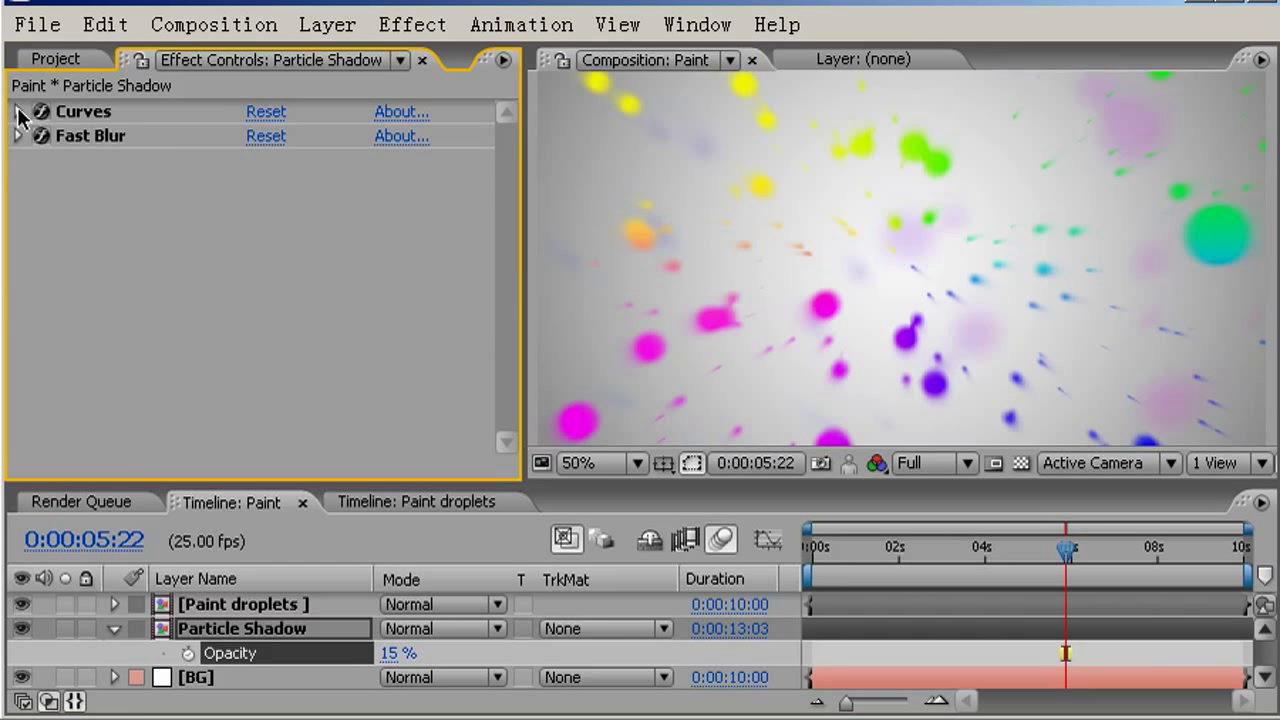
pyautogui.click(17, 112)
pyautogui.click(41, 186)
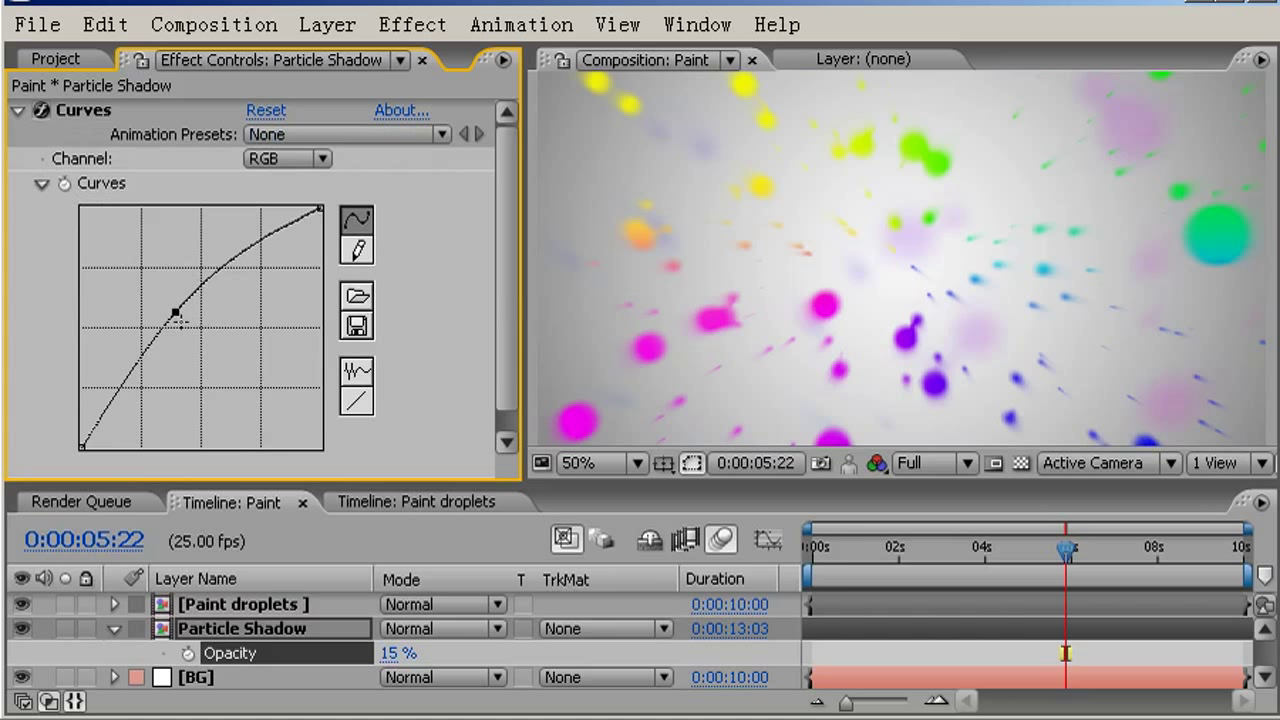
pyautogui.moveTo(175, 313); pyautogui.dragTo(165, 311)
pyautogui.click(353, 218)
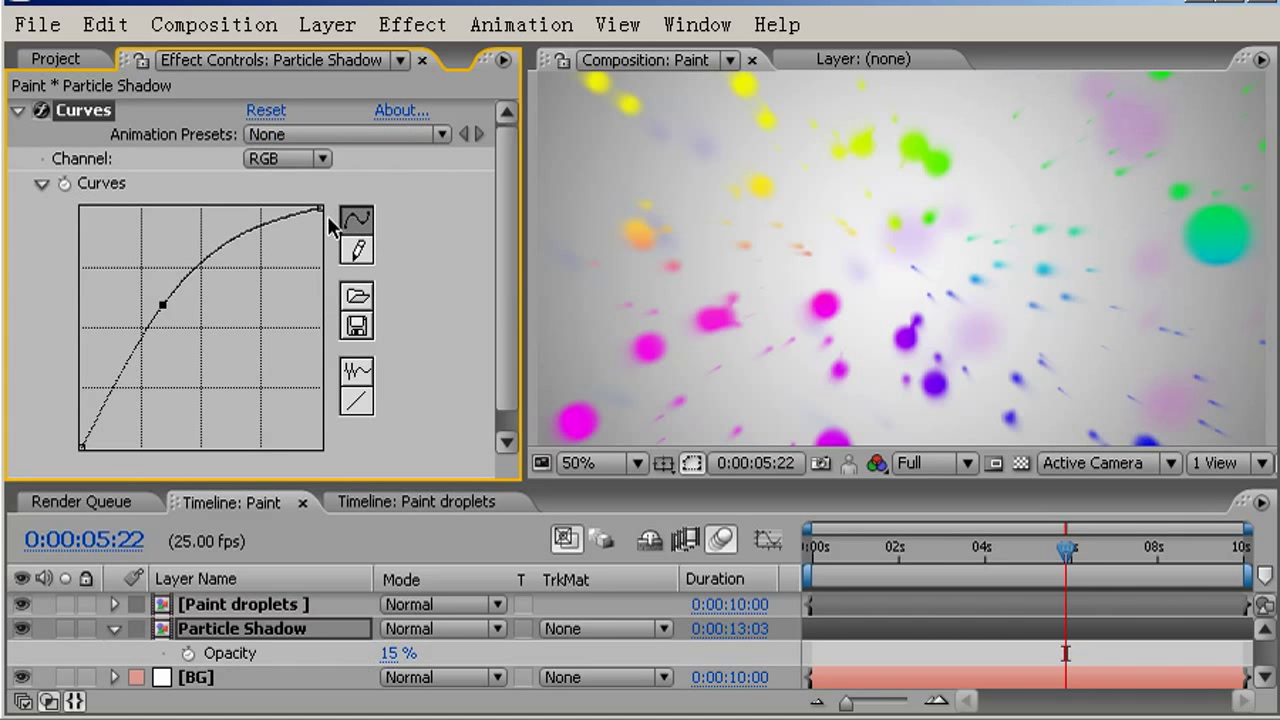
pyautogui.moveTo(321, 209); pyautogui.dragTo(222, 159)
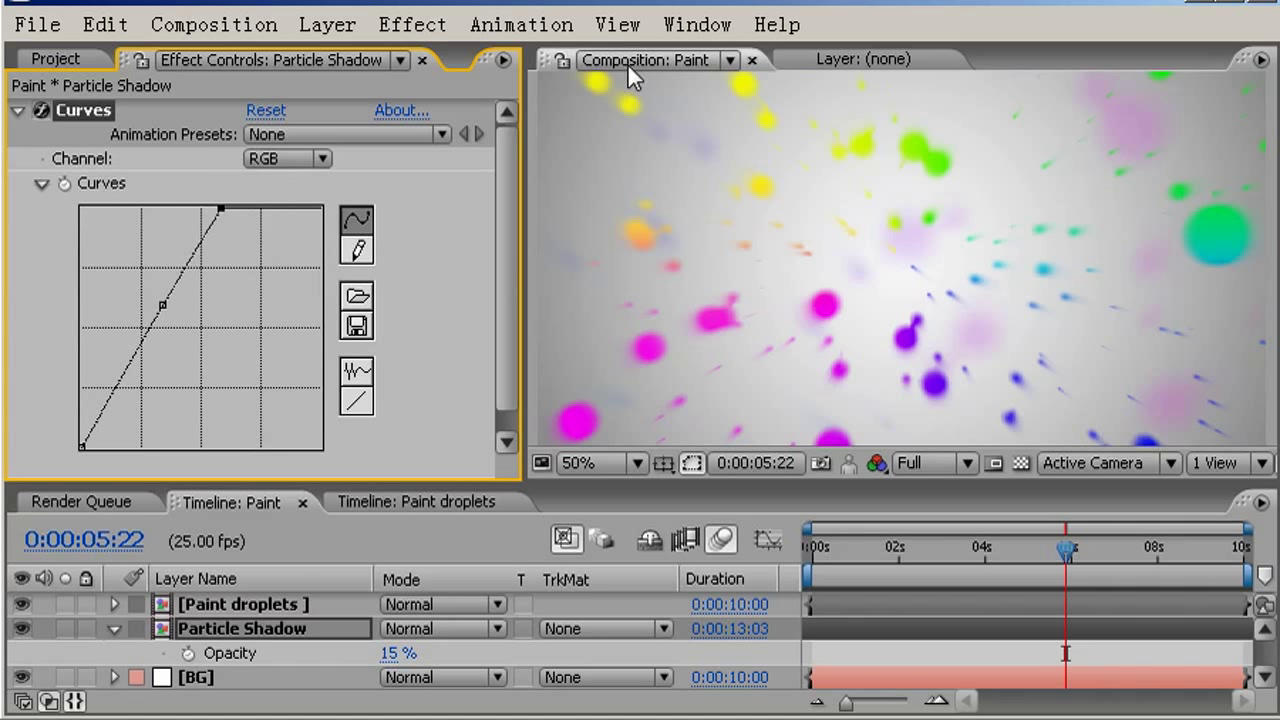
pyautogui.click(18, 110)
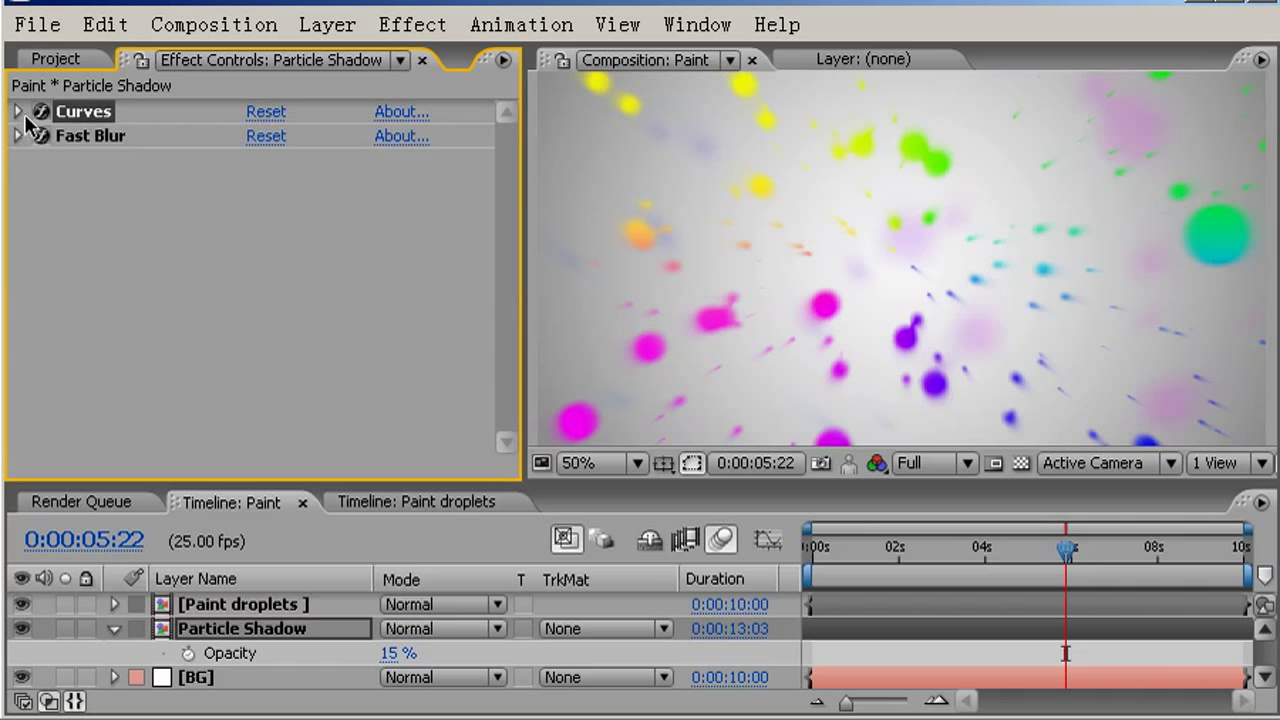
# Switch to the Paint droplets composition and review its first eight seconds.
pyautogui.click(446, 502)
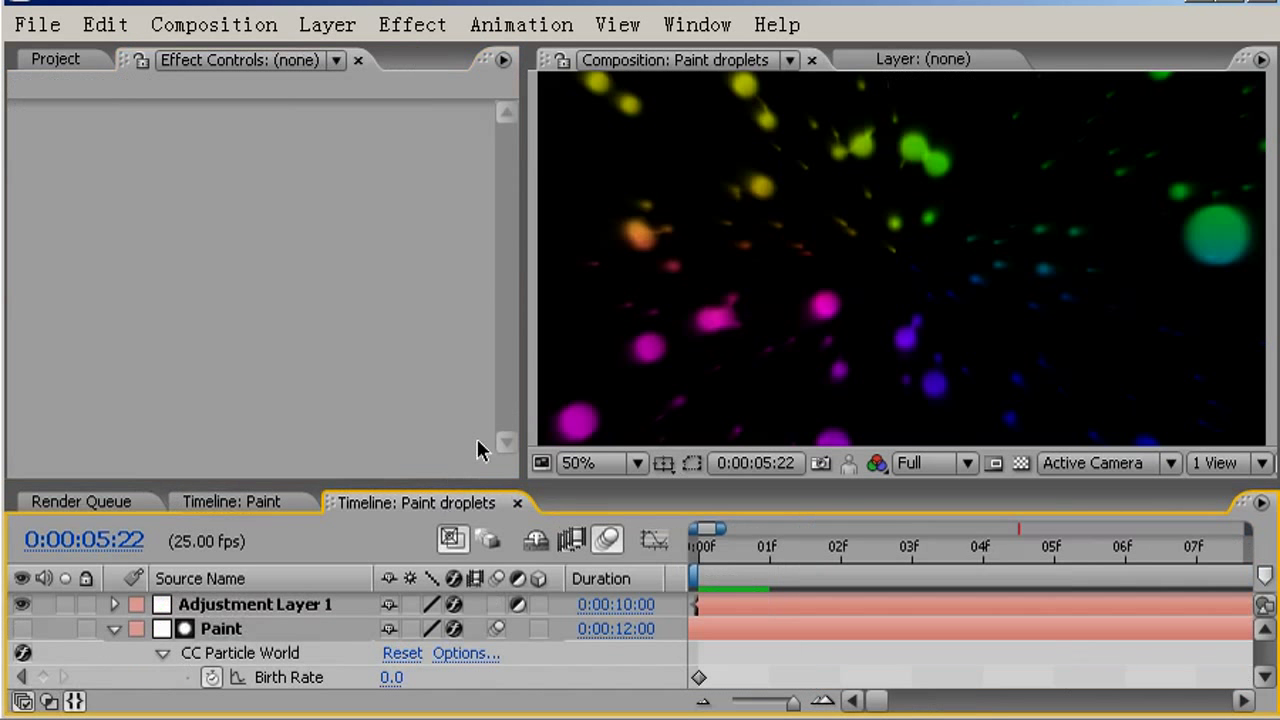
pyautogui.click(699, 703)
pyautogui.moveTo(905, 548)
pyautogui.mouseDown()
pyautogui.moveTo(983, 520)
pyautogui.moveTo(1157, 518)
pyautogui.moveTo(1128, 495)
pyautogui.moveTo(971, 546)
pyautogui.moveTo(1083, 530)
pyautogui.mouseUp()
pyautogui.moveTo(1011, 584)
pyautogui.mouseDown()
pyautogui.moveTo(1049, 552)
pyautogui.moveTo(1151, 549)
pyautogui.mouseUp()
pyautogui.moveTo(1074, 580)
pyautogui.mouseDown()
pyautogui.moveTo(920, 603)
pyautogui.moveTo(989, 597)
pyautogui.moveTo(871, 558)
pyautogui.moveTo(971, 558)
pyautogui.mouseUp()
# Remove the CC Radial Fast Blur effect from Adjustment Layer 1.
pyautogui.click(288, 606)
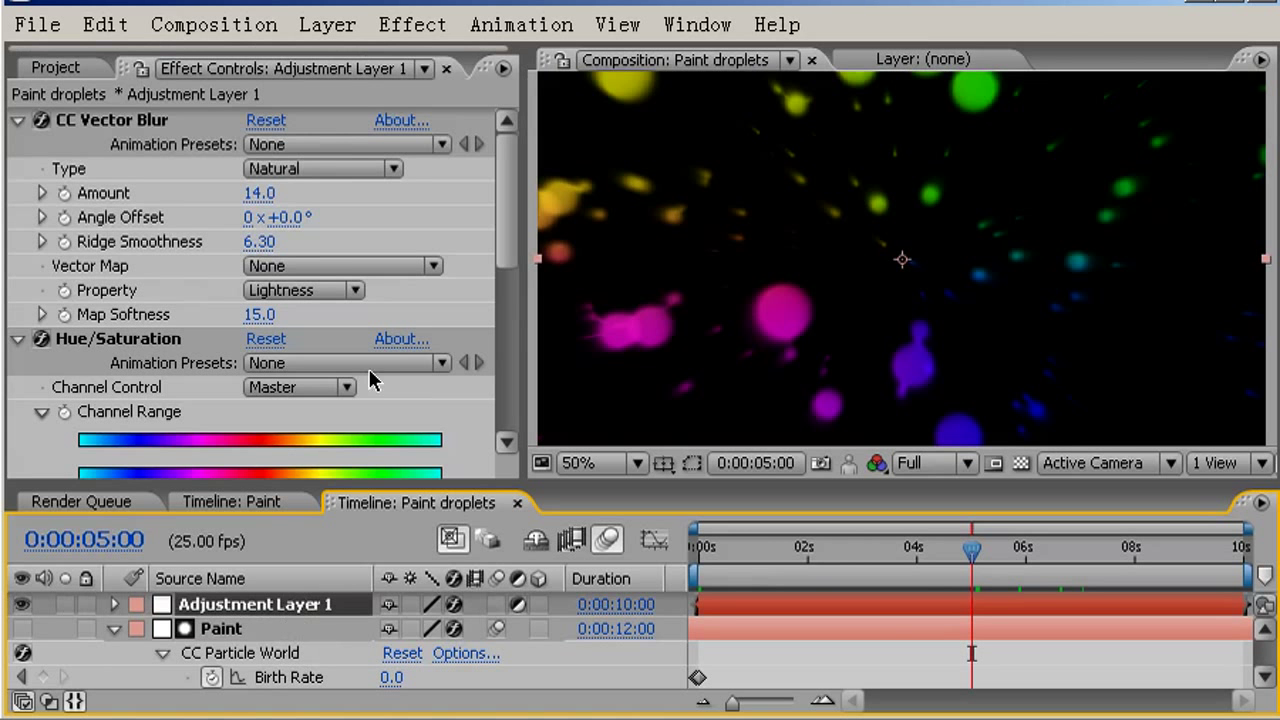
pyautogui.click(18, 120)
pyautogui.click(18, 144)
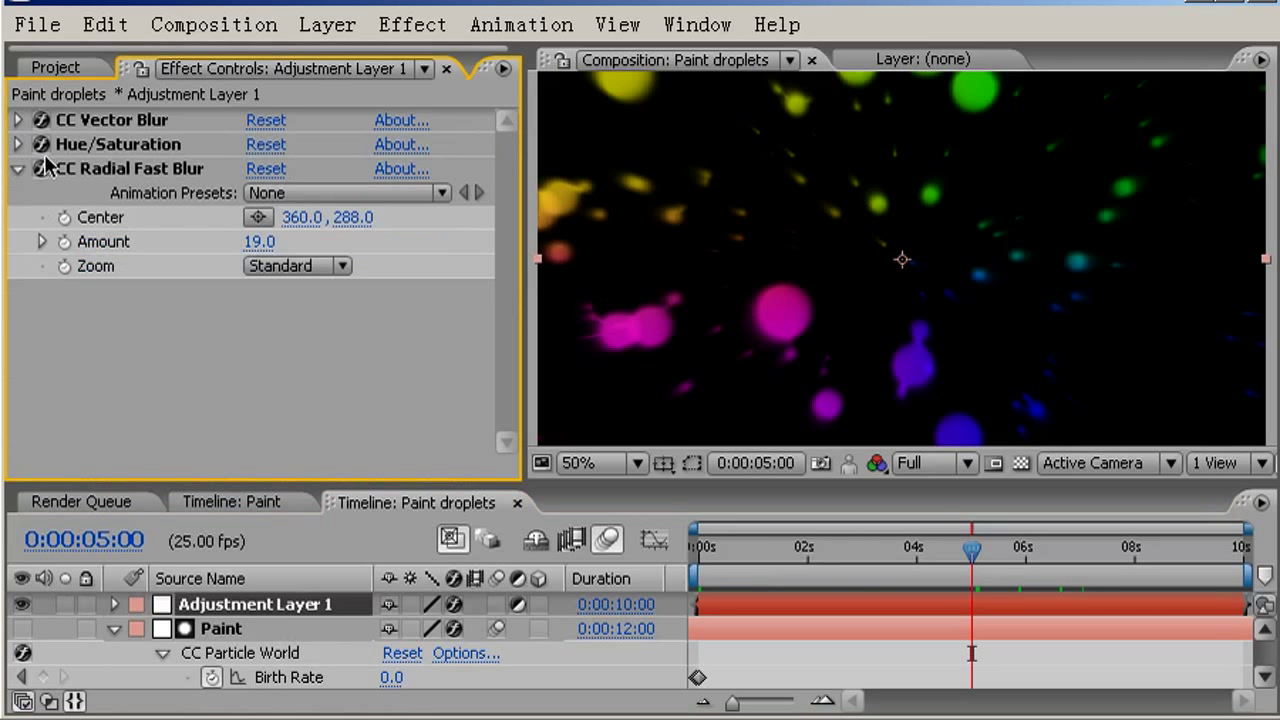
pyautogui.click(110, 170)
pyautogui.press('Delete')
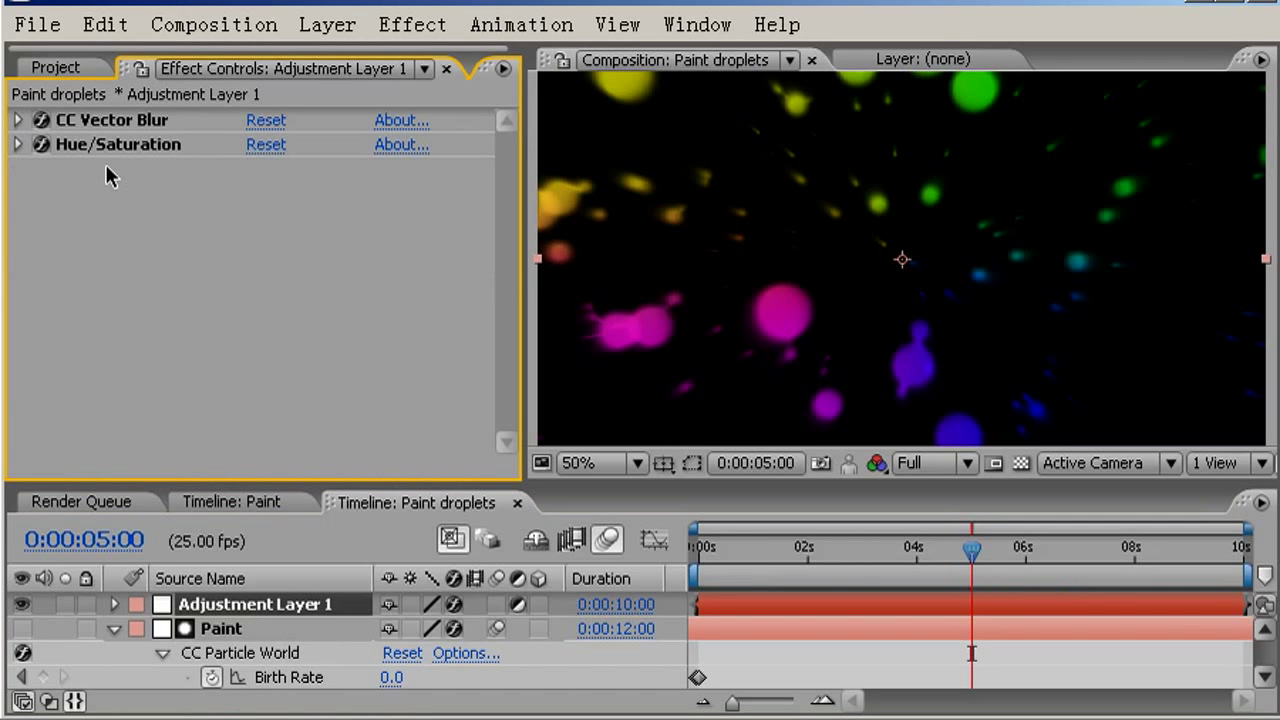
# Raise Adjustment Layer 1's CC Vector Blur Amount to 21.
pyautogui.click(18, 120)
pyautogui.moveTo(265, 194); pyautogui.dragTo(275, 197)
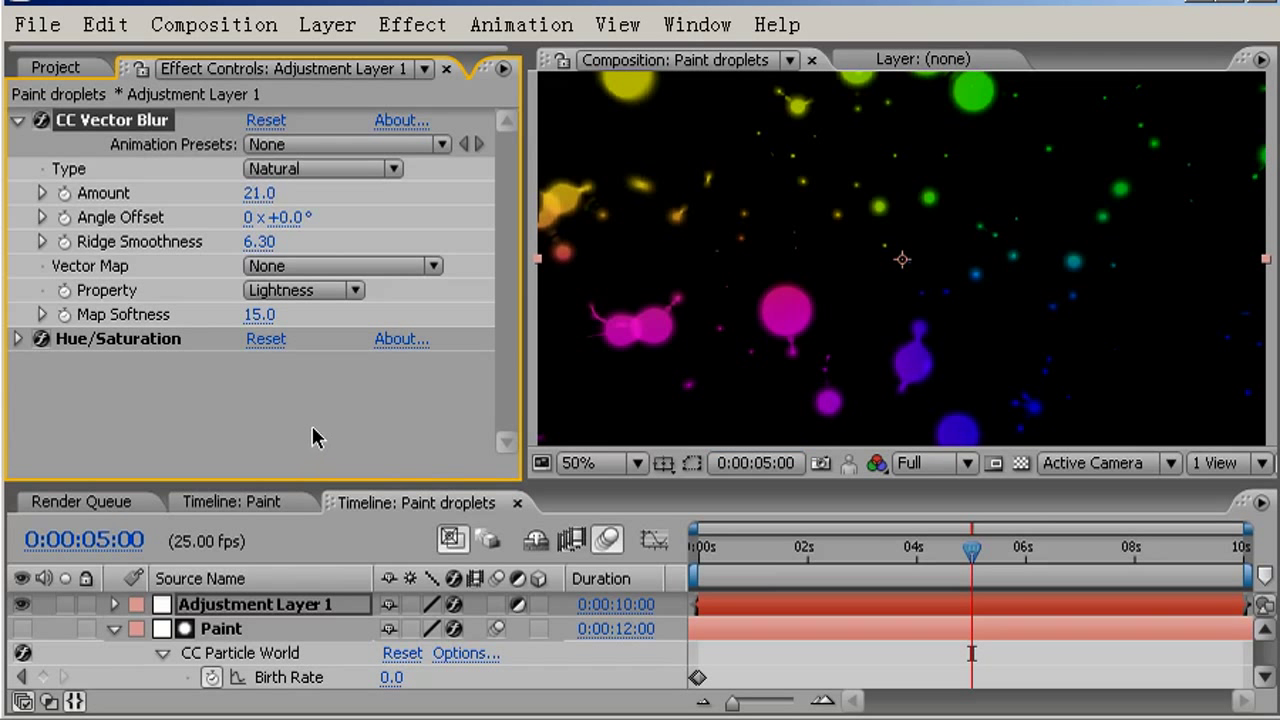
pyautogui.click(18, 120)
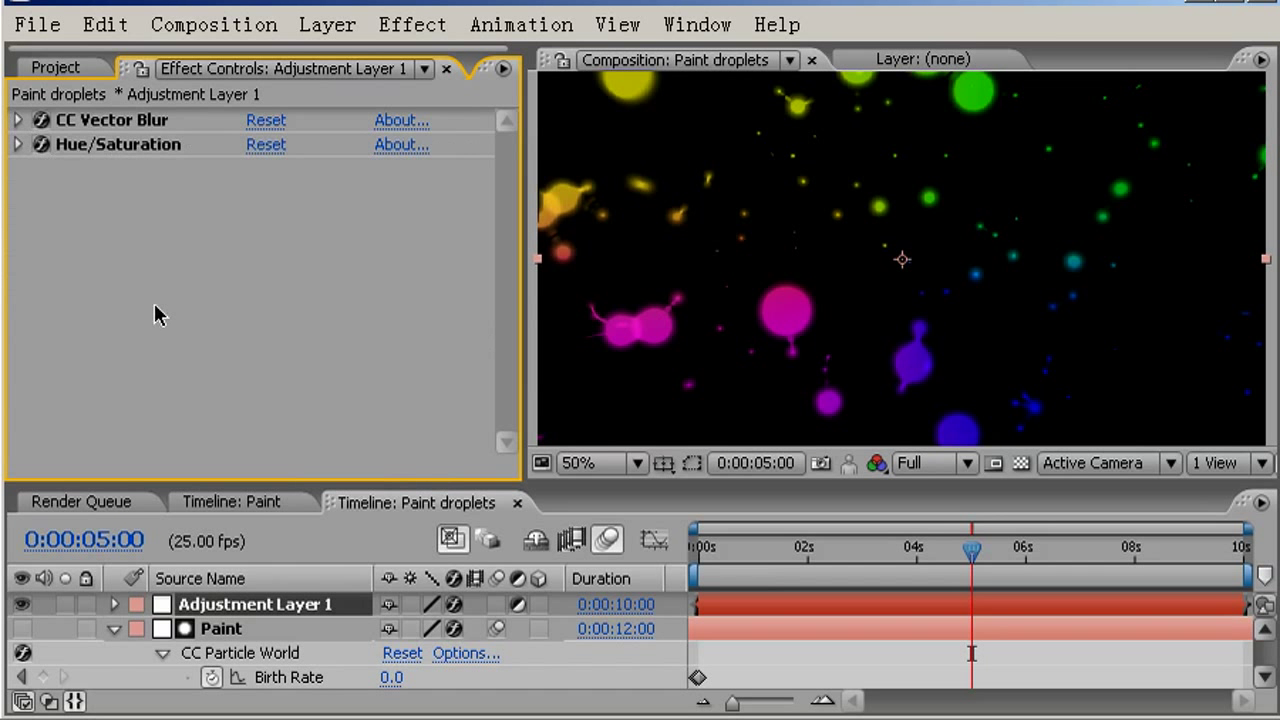
# Set the Paint layer's CC Particle World physics Animation to Twirly.
pyautogui.click(279, 626)
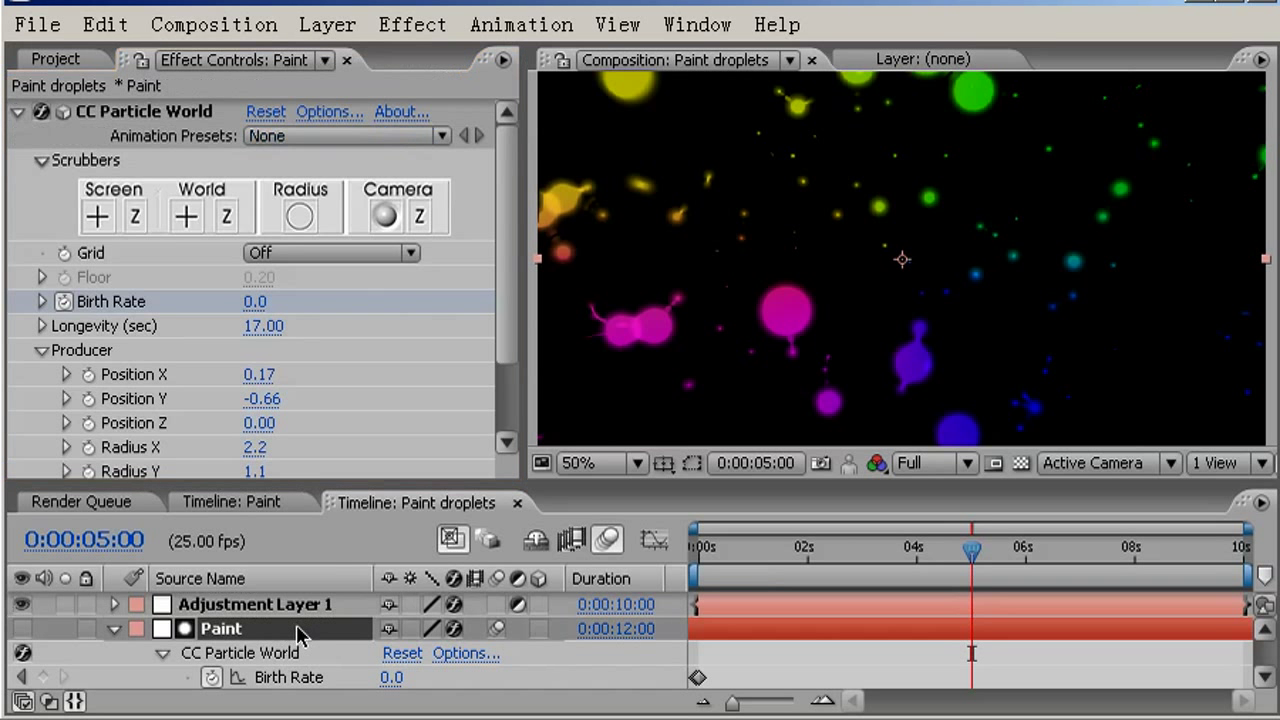
pyautogui.scroll(-5, 516, 273)
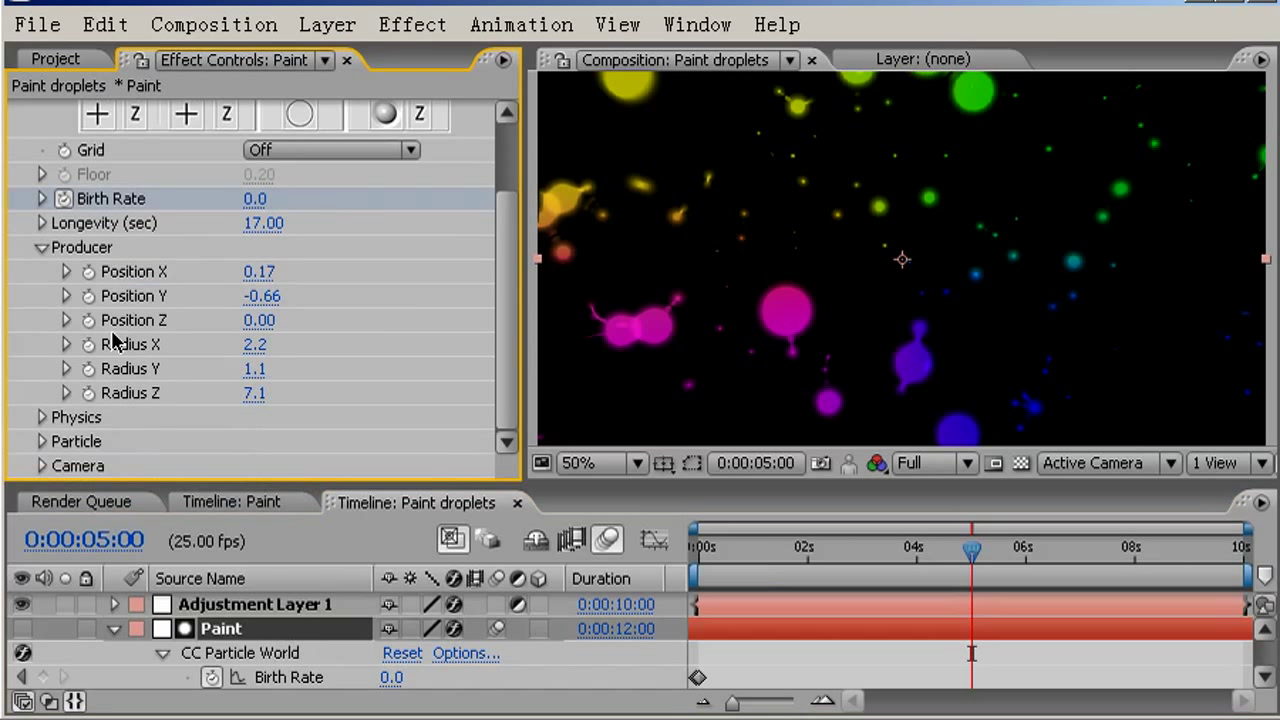
pyautogui.click(42, 418)
pyautogui.scroll(-3, 175, 330)
pyautogui.click(366, 328)
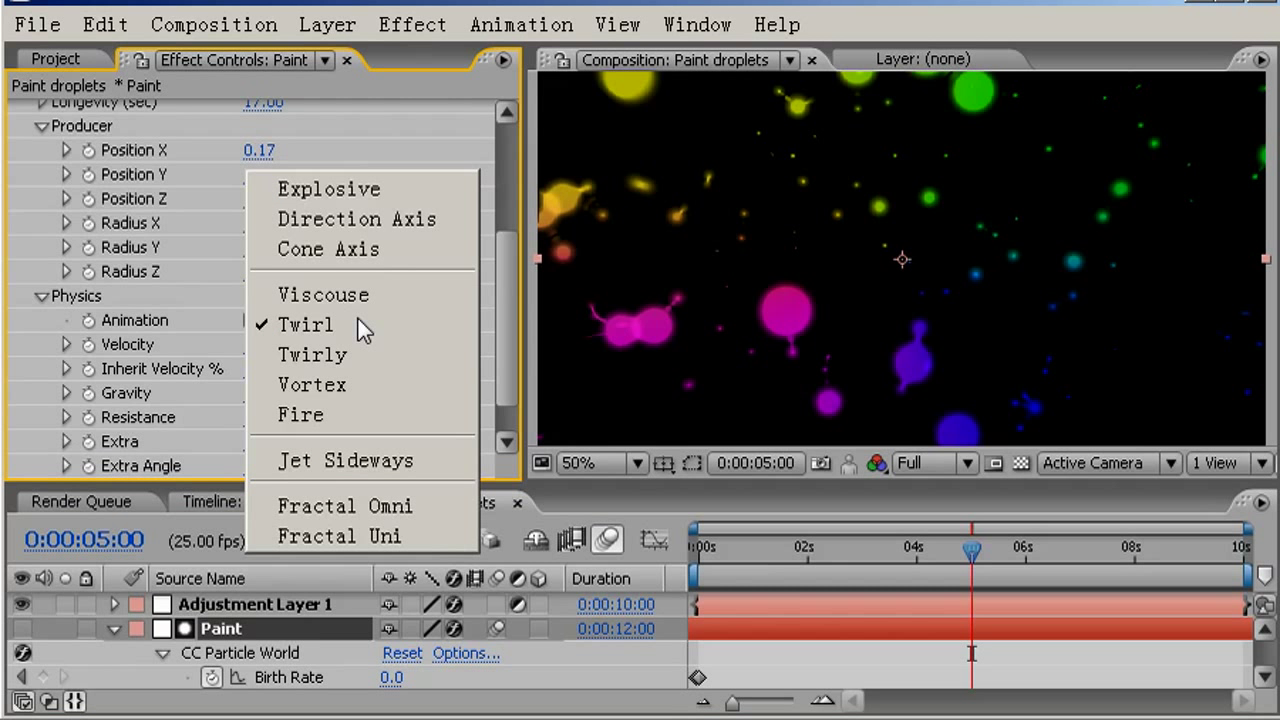
pyautogui.click(358, 352)
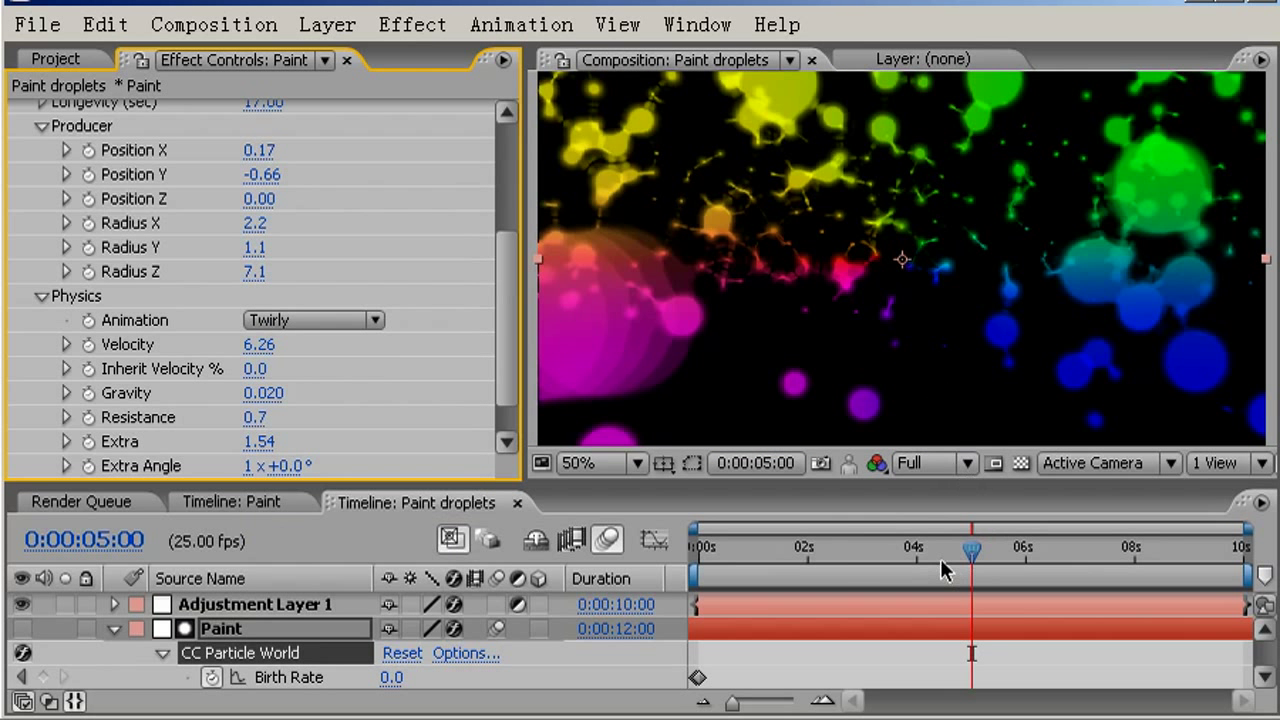
# Review the twirly droplets, raise Resistance to 1.5 and go to quarter preview resolution.
pyautogui.moveTo(892, 568)
pyautogui.mouseDown()
pyautogui.moveTo(770, 583)
pyautogui.moveTo(878, 605)
pyautogui.mouseUp()
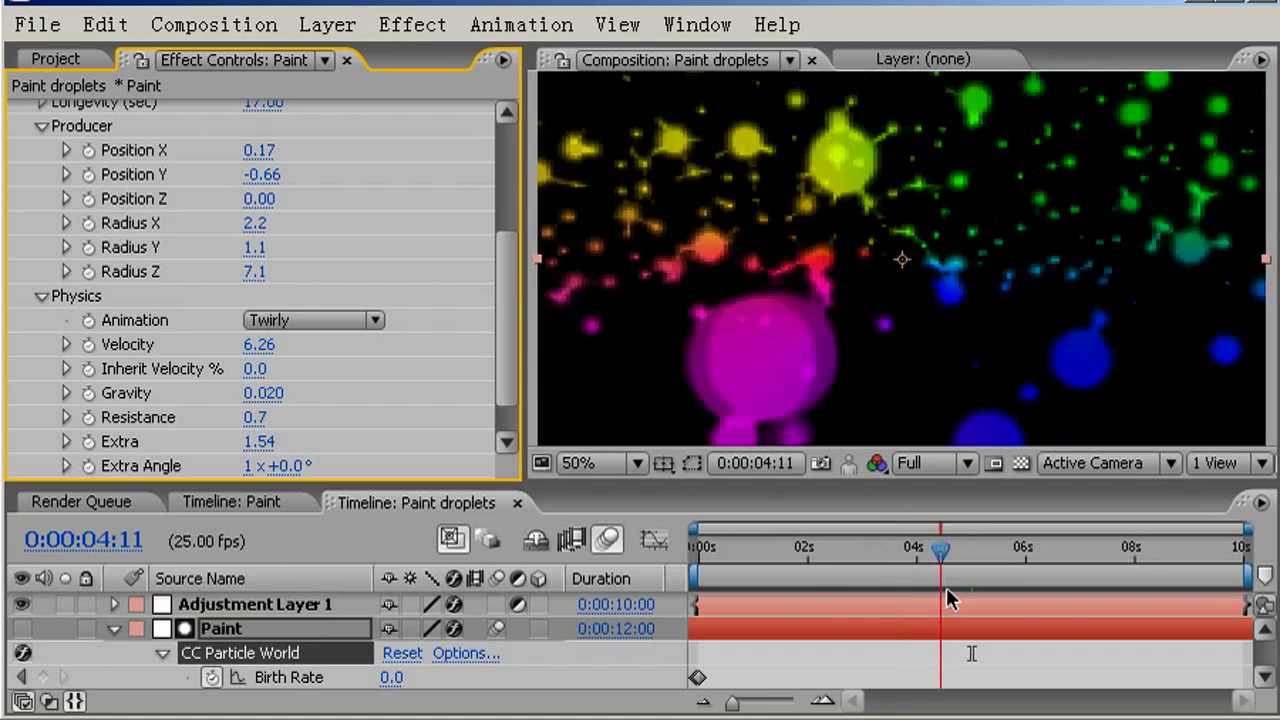
pyautogui.moveTo(878, 608)
pyautogui.mouseDown()
pyautogui.moveTo(1104, 574)
pyautogui.moveTo(794, 605)
pyautogui.mouseUp()
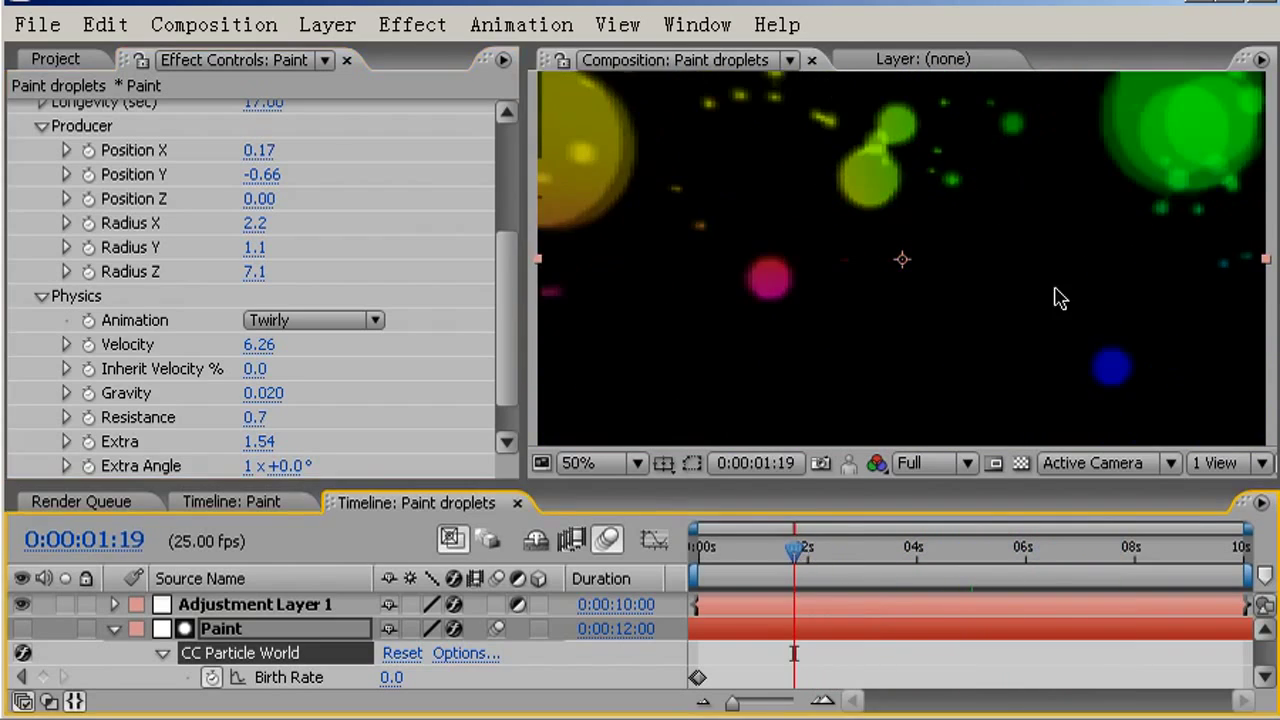
pyautogui.moveTo(802, 554); pyautogui.dragTo(948, 553)
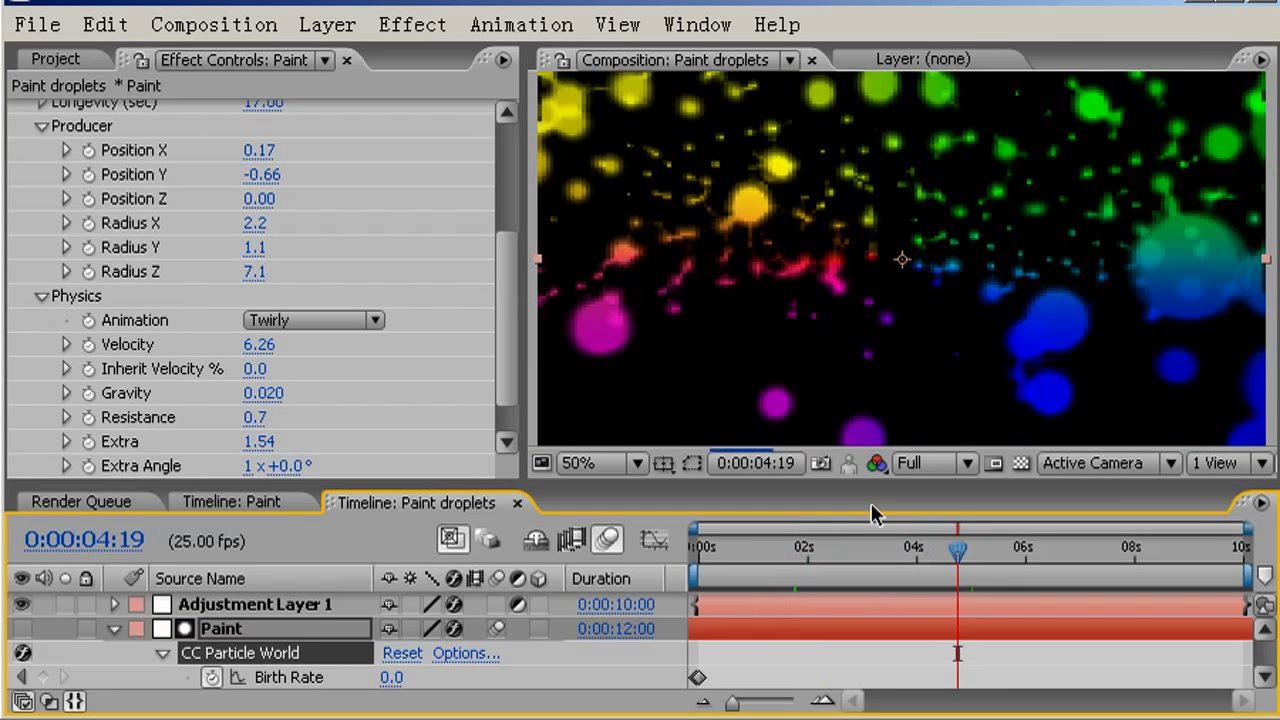
pyautogui.moveTo(958, 549)
pyautogui.mouseDown()
pyautogui.moveTo(1229, 531)
pyautogui.moveTo(1110, 553)
pyautogui.moveTo(1017, 545)
pyautogui.moveTo(944, 593)
pyautogui.moveTo(843, 612)
pyautogui.moveTo(779, 610)
pyautogui.moveTo(723, 584)
pyautogui.moveTo(831, 594)
pyautogui.moveTo(822, 580)
pyautogui.mouseUp()
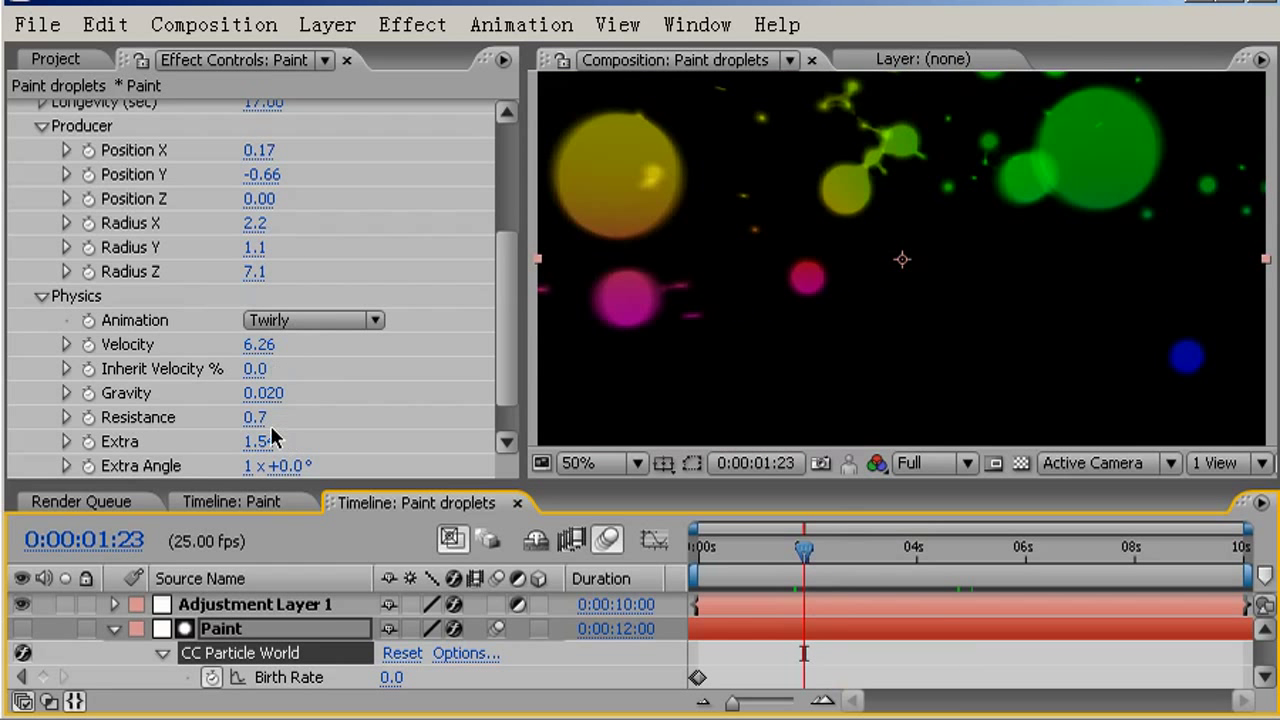
pyautogui.moveTo(260, 422); pyautogui.dragTo(275, 428)
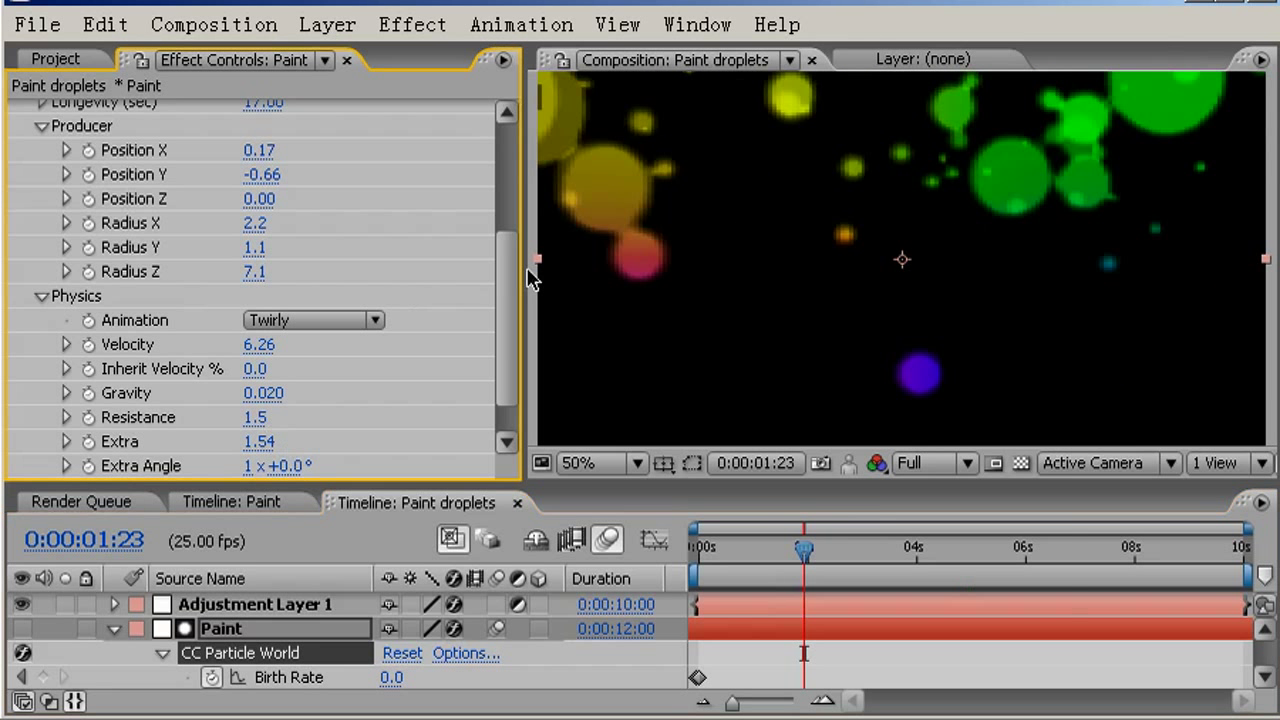
pyautogui.click(950, 462)
pyautogui.click(977, 586)
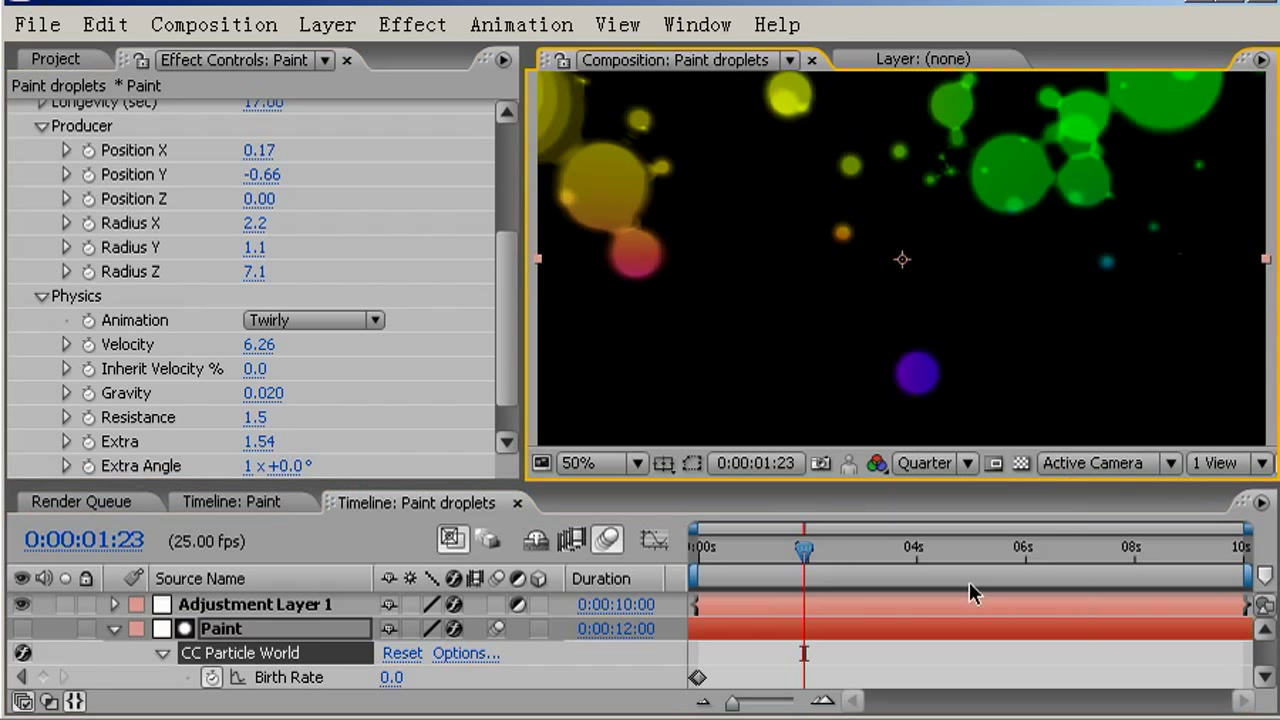
pyautogui.press('KP_0')
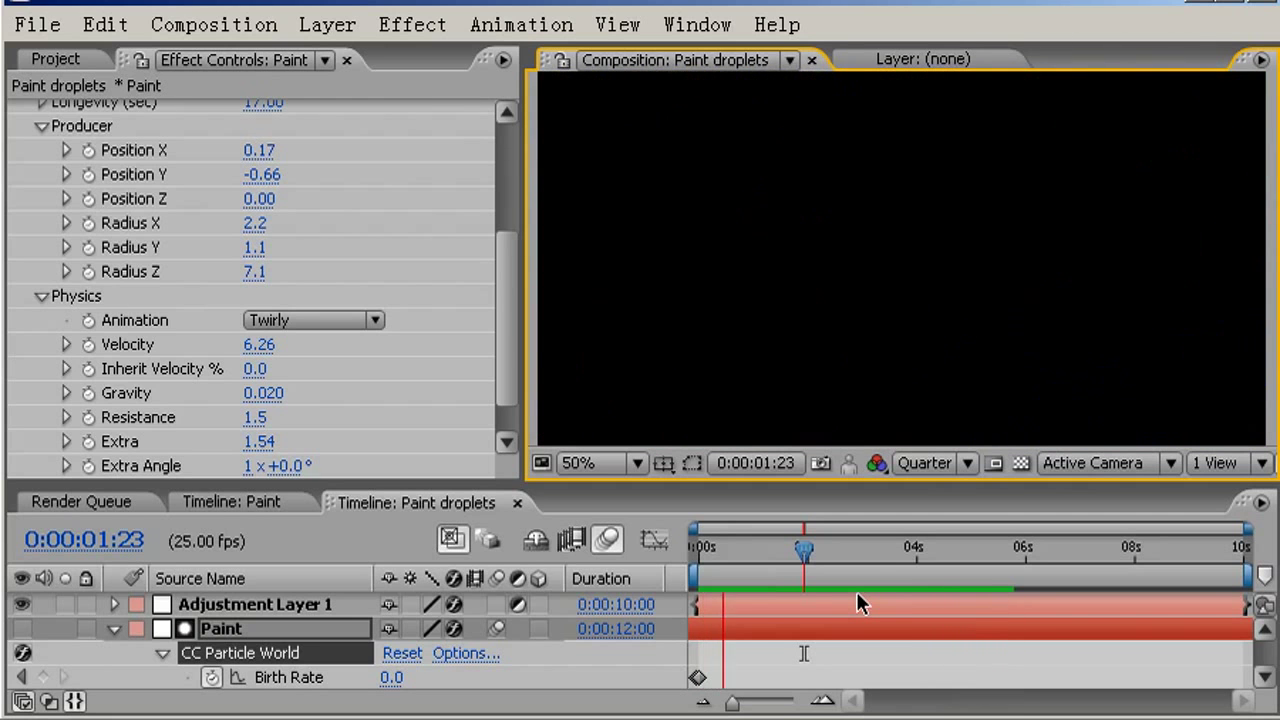
pyautogui.press('space')
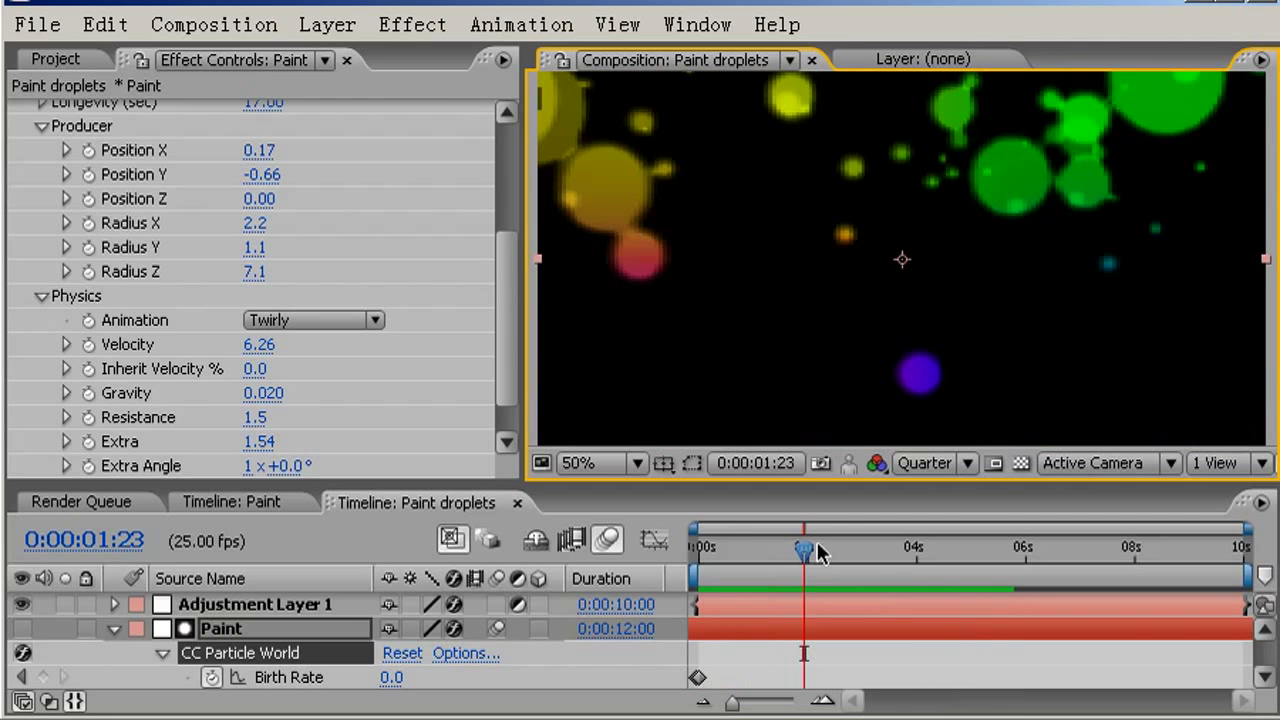
# Review the droplet motion and zoom the timeline in to the first second.
pyautogui.moveTo(805, 553)
pyautogui.mouseDown()
pyautogui.moveTo(1228, 548)
pyautogui.moveTo(930, 610)
pyautogui.mouseUp()
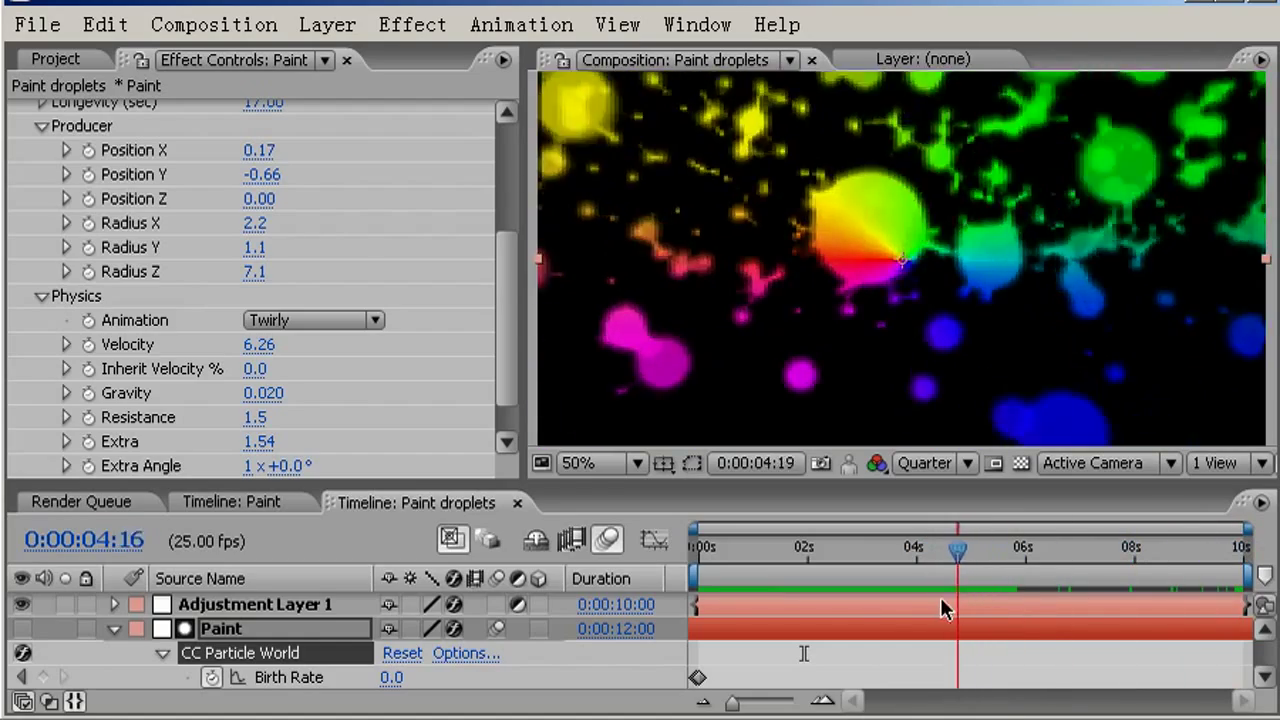
pyautogui.moveTo(927, 594); pyautogui.dragTo(1136, 570)
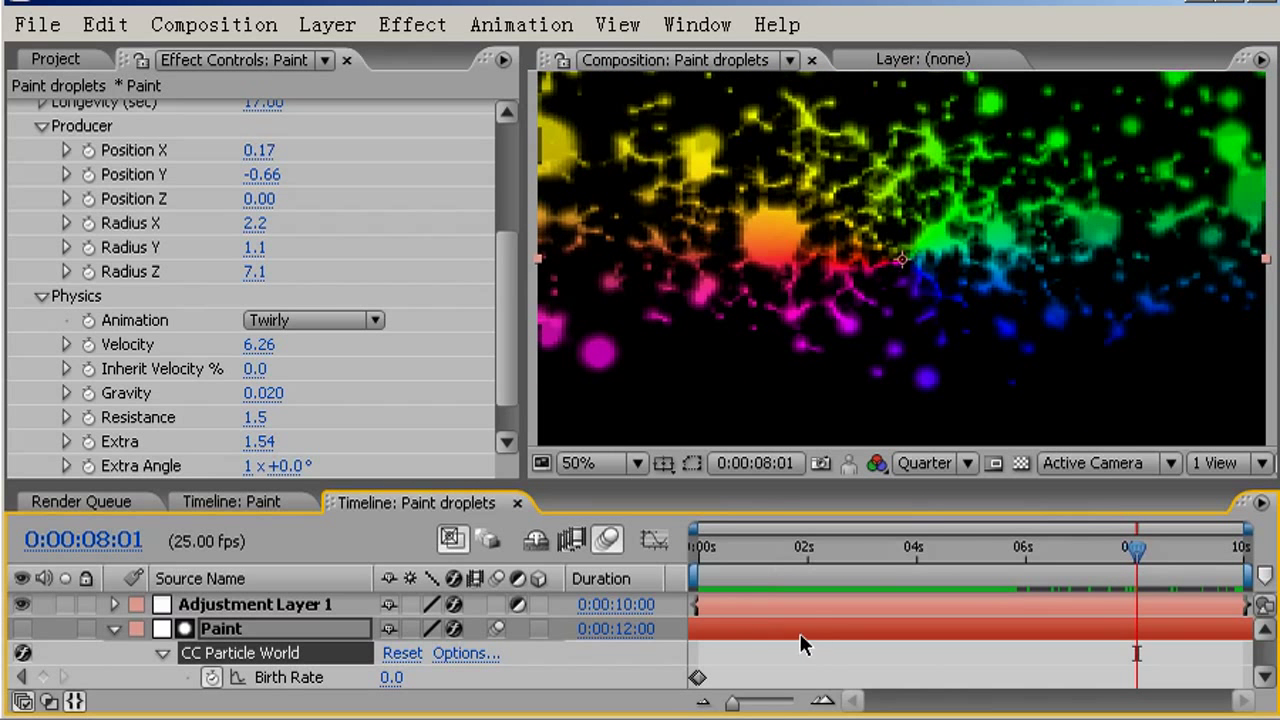
pyautogui.click(800, 628)
pyautogui.moveTo(732, 701); pyautogui.dragTo(766, 701)
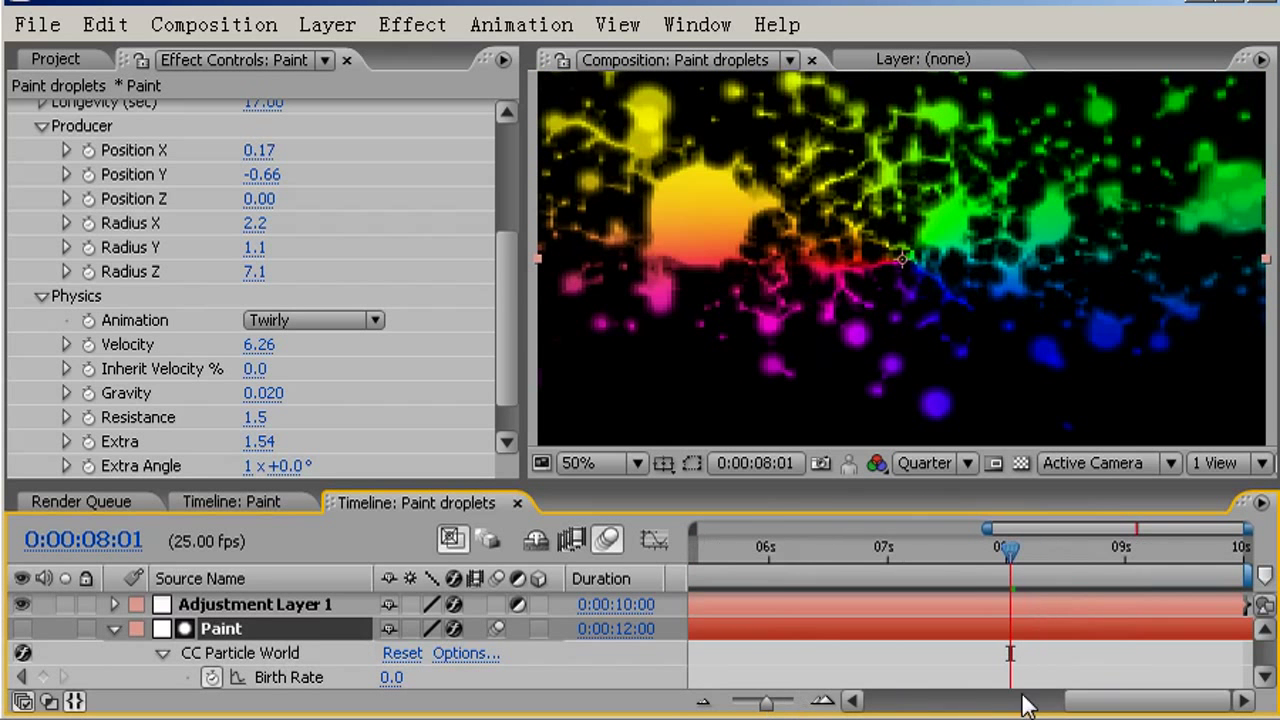
pyautogui.moveTo(1066, 703); pyautogui.dragTo(853, 710)
pyautogui.click(733, 553)
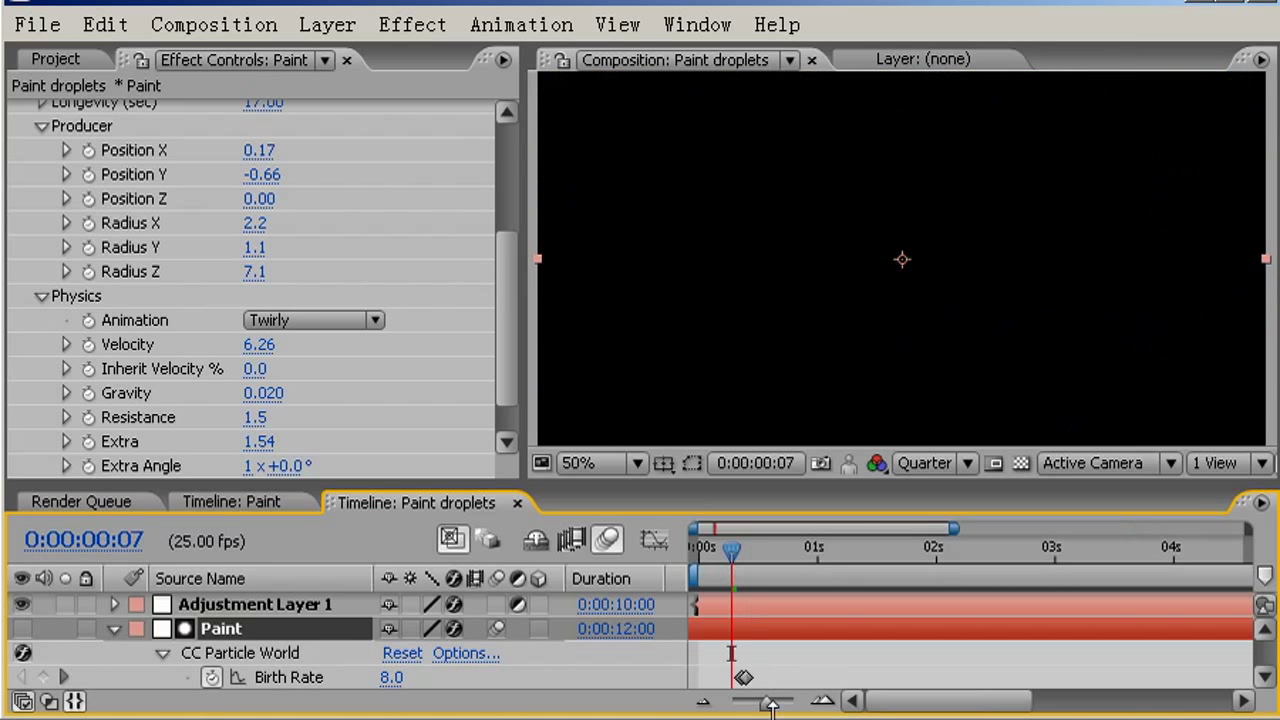
pyautogui.moveTo(773, 706); pyautogui.dragTo(786, 703)
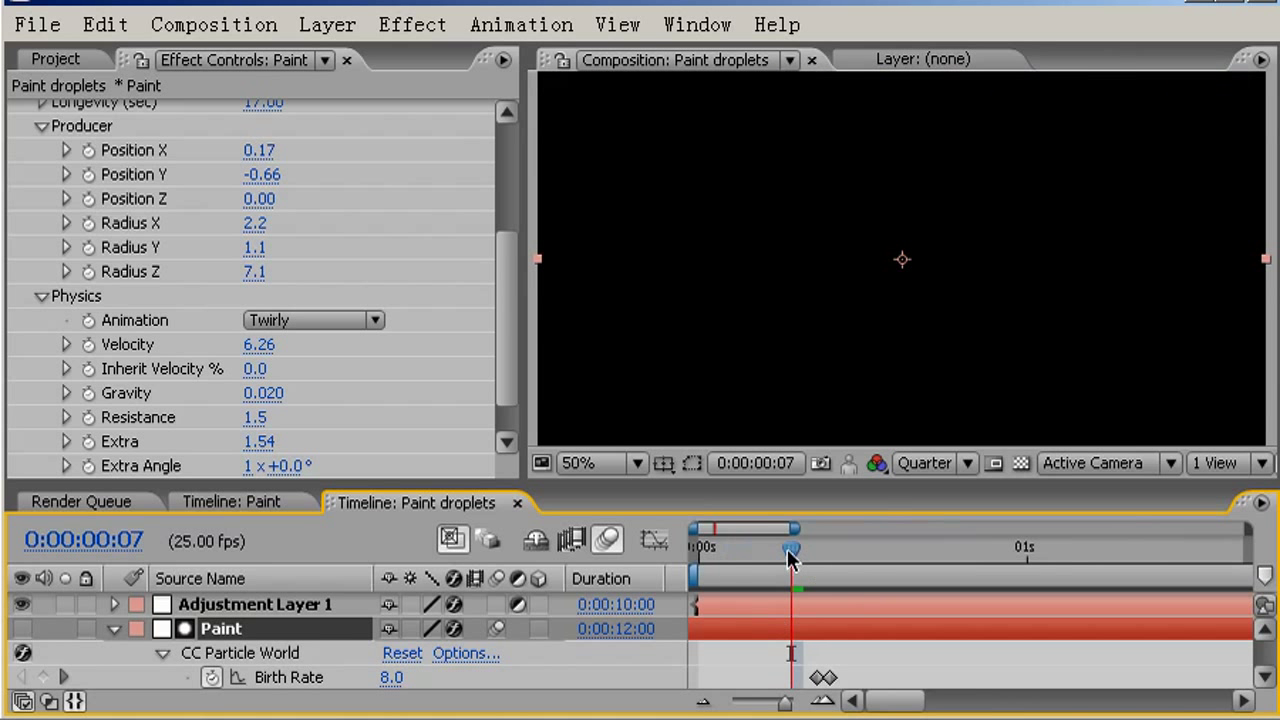
# Step onto the Birth Rate keyframe and set its value to 4.0.
pyautogui.moveTo(788, 558); pyautogui.dragTo(817, 562)
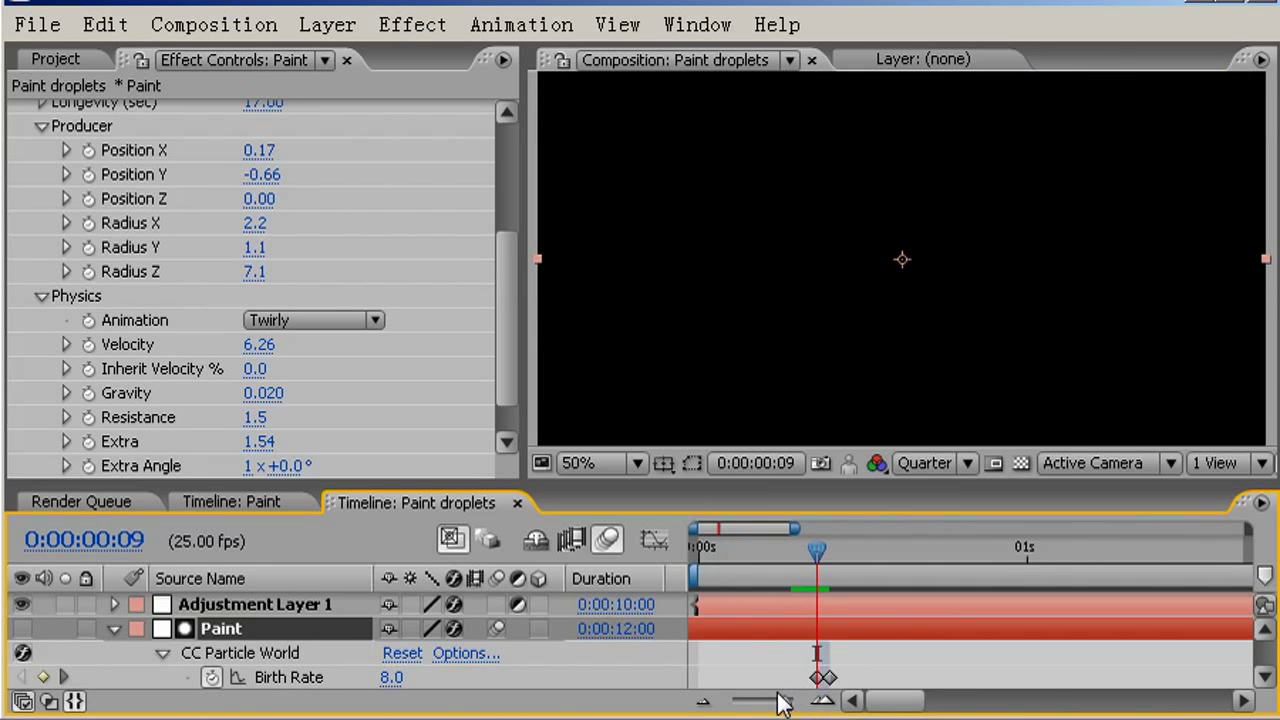
pyautogui.moveTo(787, 706); pyautogui.dragTo(792, 706)
pyautogui.press('pagedown')
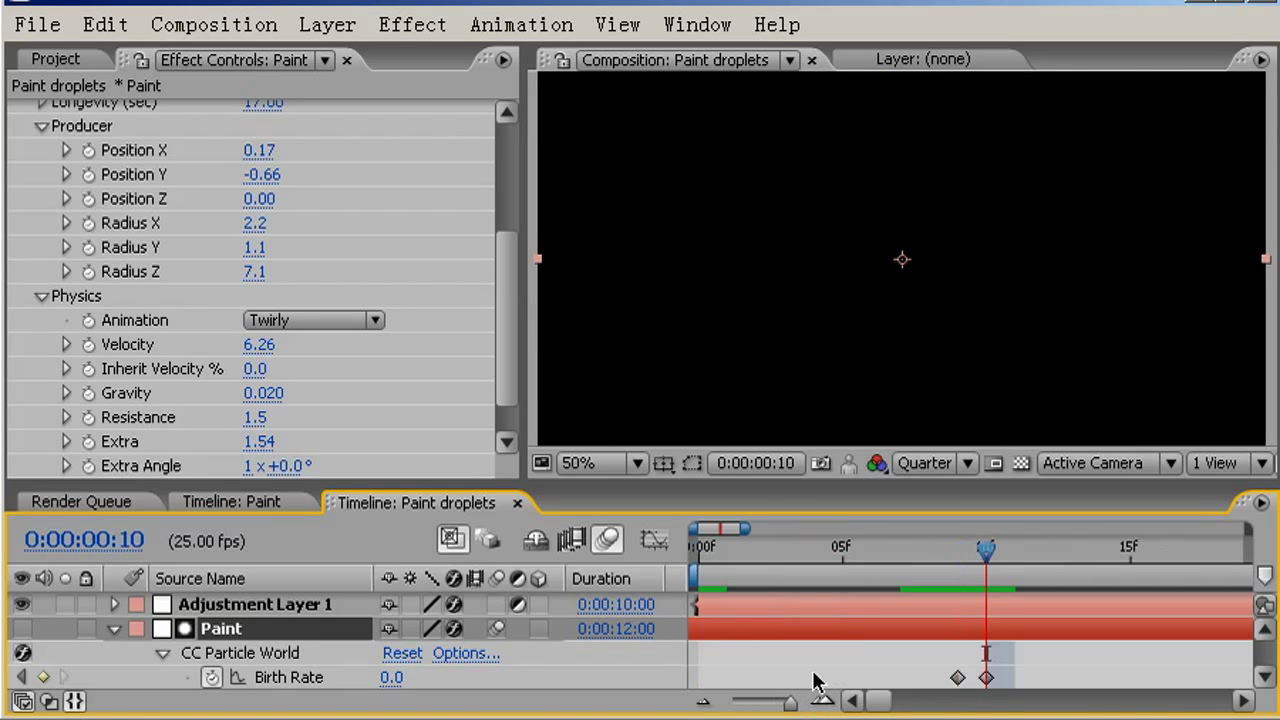
pyautogui.press('pageup')
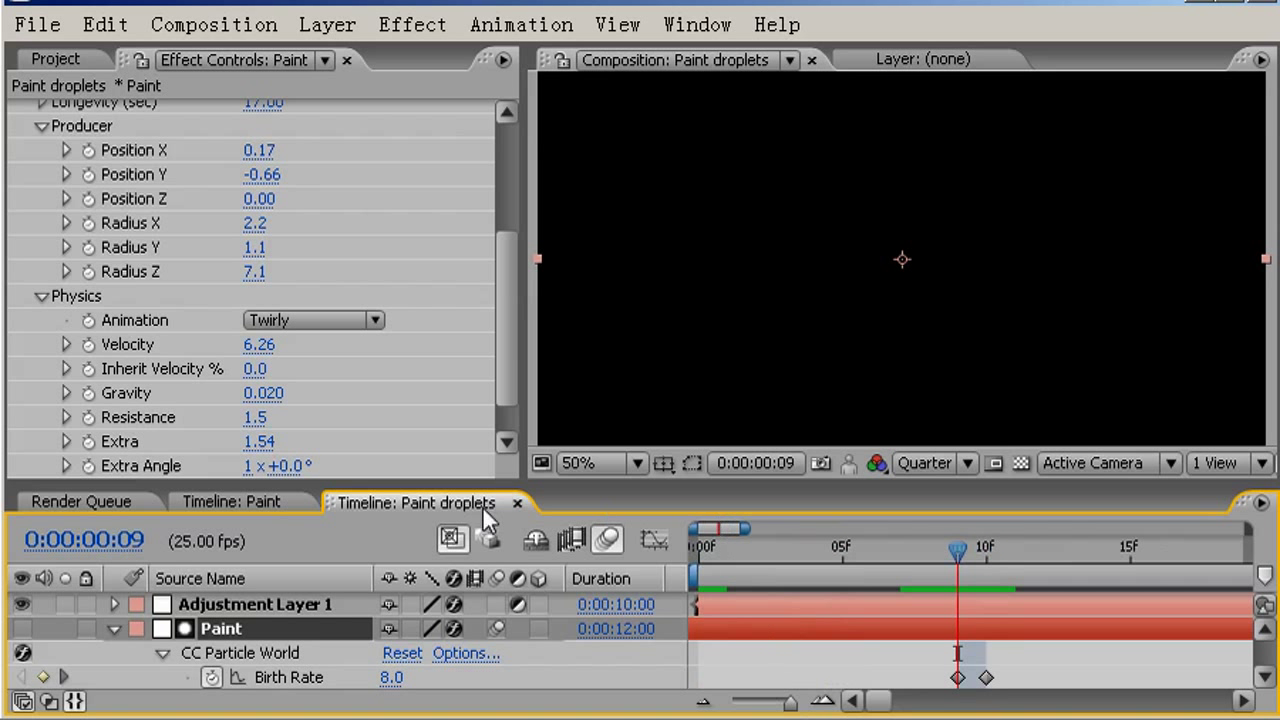
pyautogui.click(390, 677)
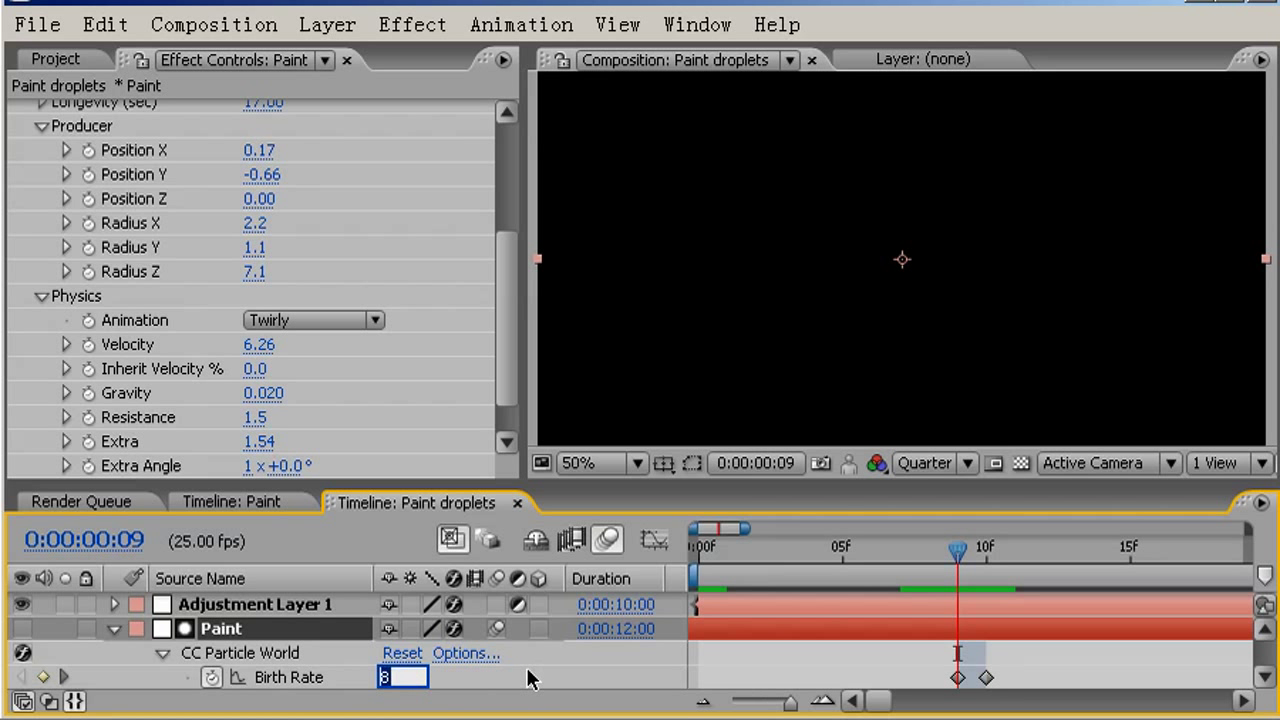
pyautogui.write('4')
pyautogui.press('Return')
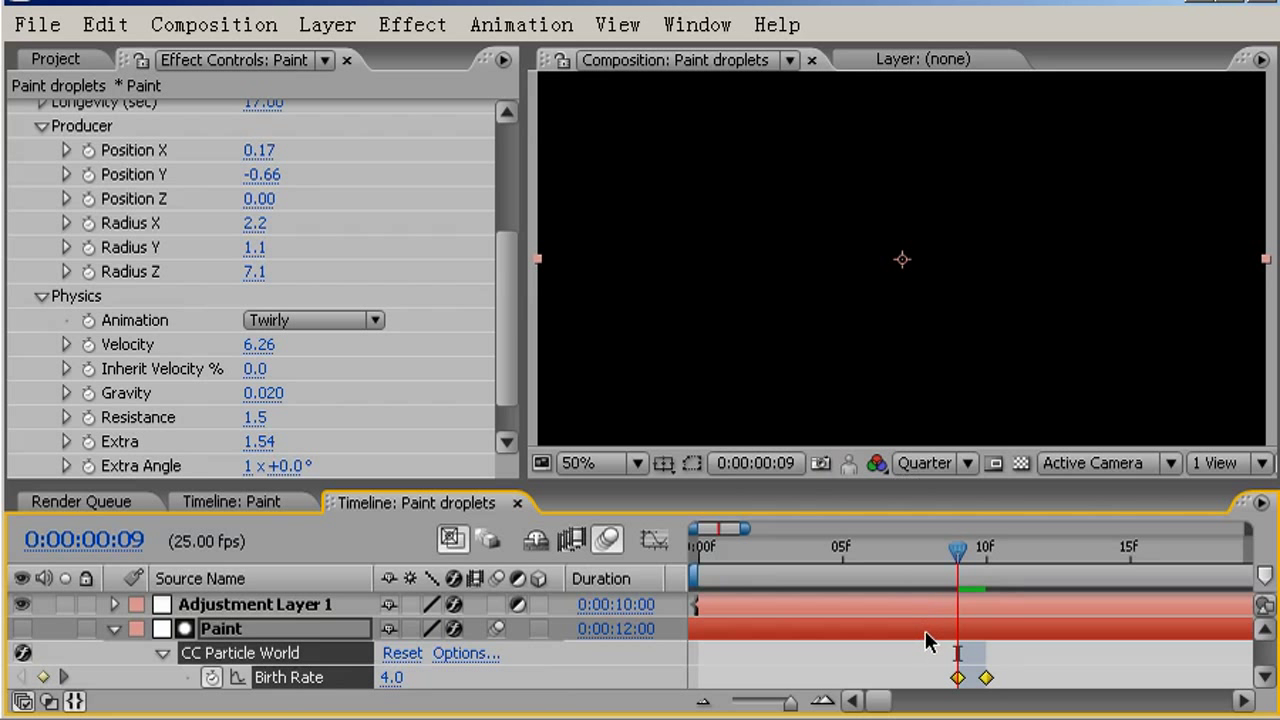
# Move the Birth Rate burst keyframes to frame 0 and check a later rendered frame.
pyautogui.click(842, 607)
pyautogui.hotkey('ctrl', 'z')
pyautogui.press('pagedown')
pyautogui.press('pagedown')
pyautogui.press('pagedown')
pyautogui.press('pagedown')
pyautogui.moveTo(790, 703); pyautogui.dragTo(733, 706)
pyautogui.moveTo(794, 554)
pyautogui.mouseDown()
pyautogui.moveTo(1148, 515)
pyautogui.moveTo(697, 548)
pyautogui.mouseUp()
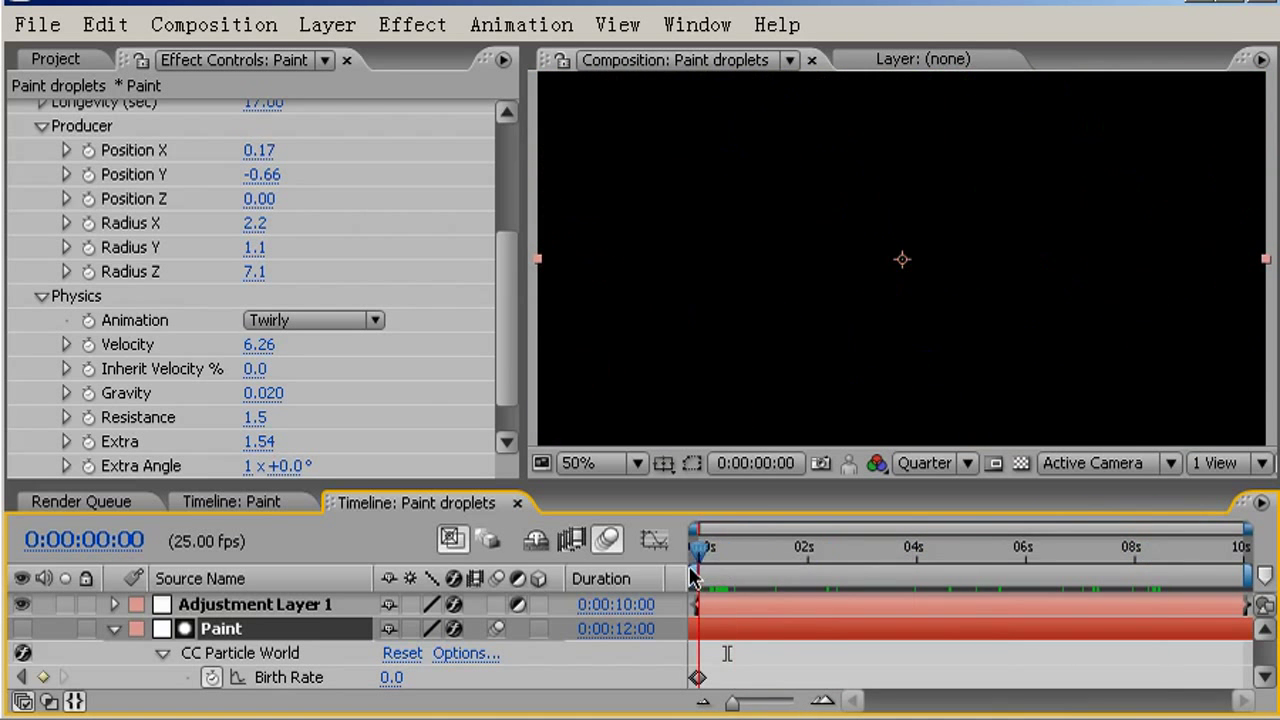
# Lower the opening Birth Rate keyframe to 3.5.
pyautogui.moveTo(744, 700); pyautogui.dragTo(810, 694)
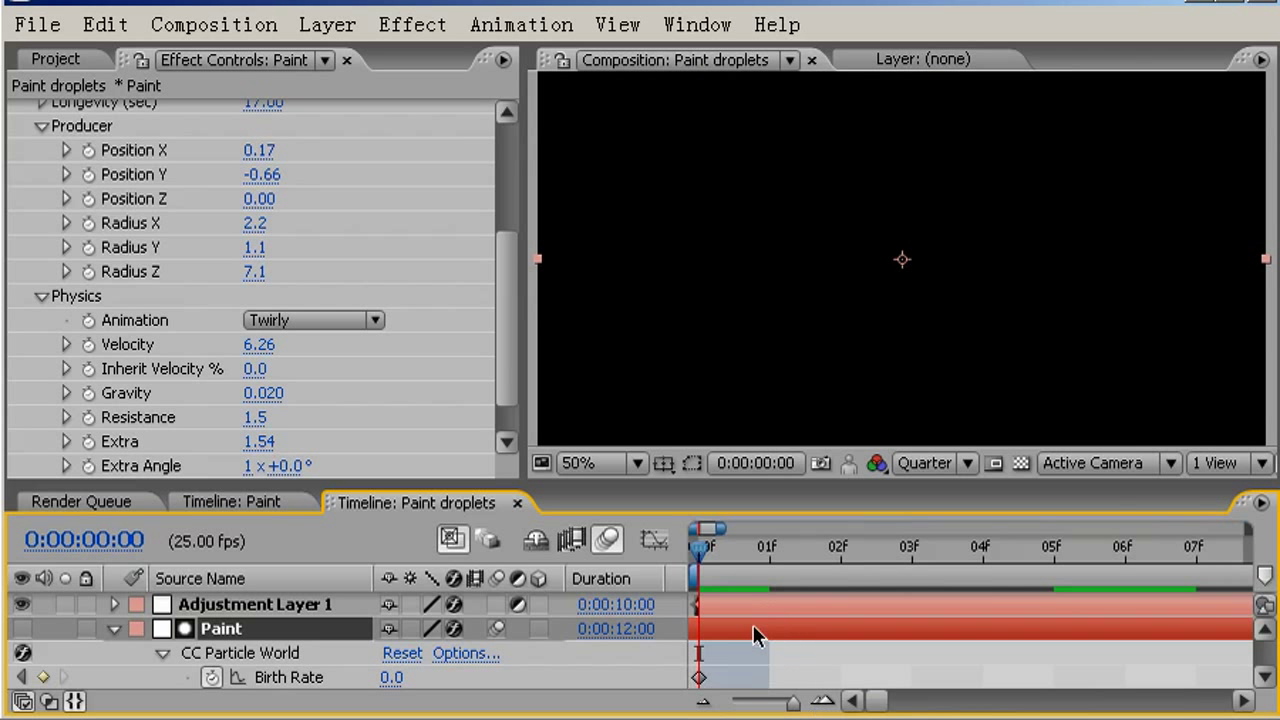
pyautogui.press('KP_0')
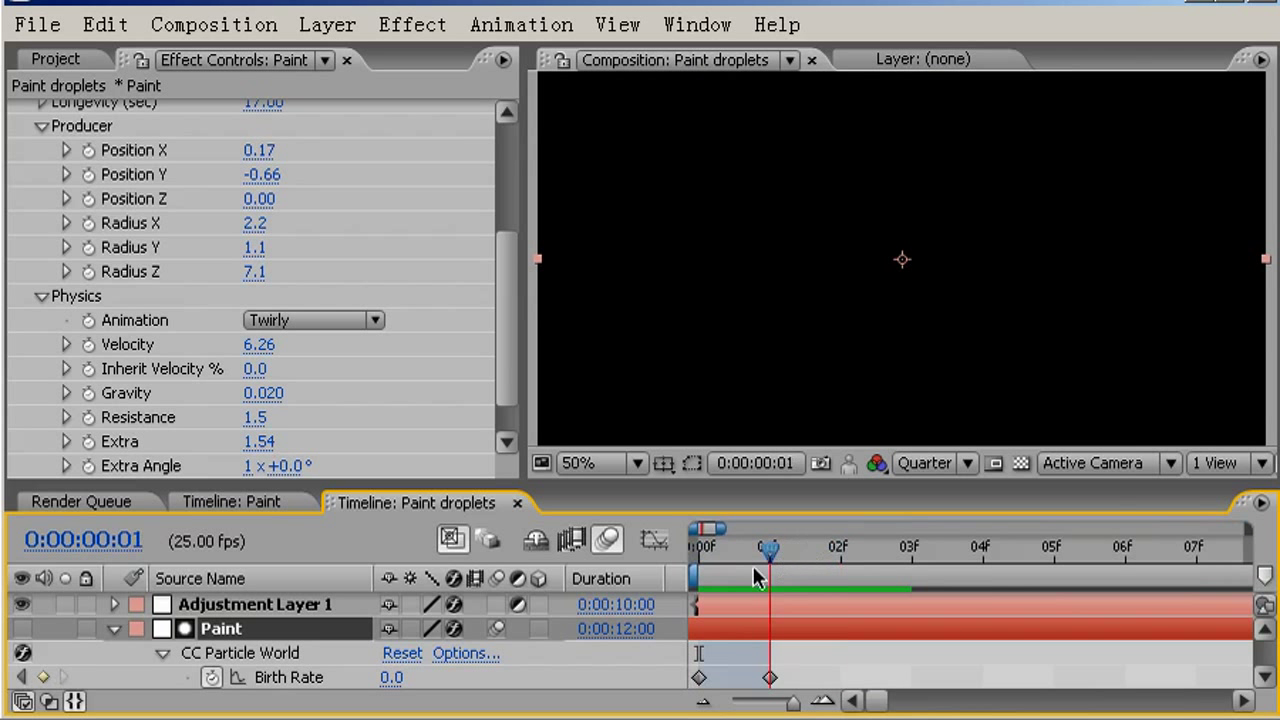
pyautogui.click(392, 678)
pyautogui.write('3.5')
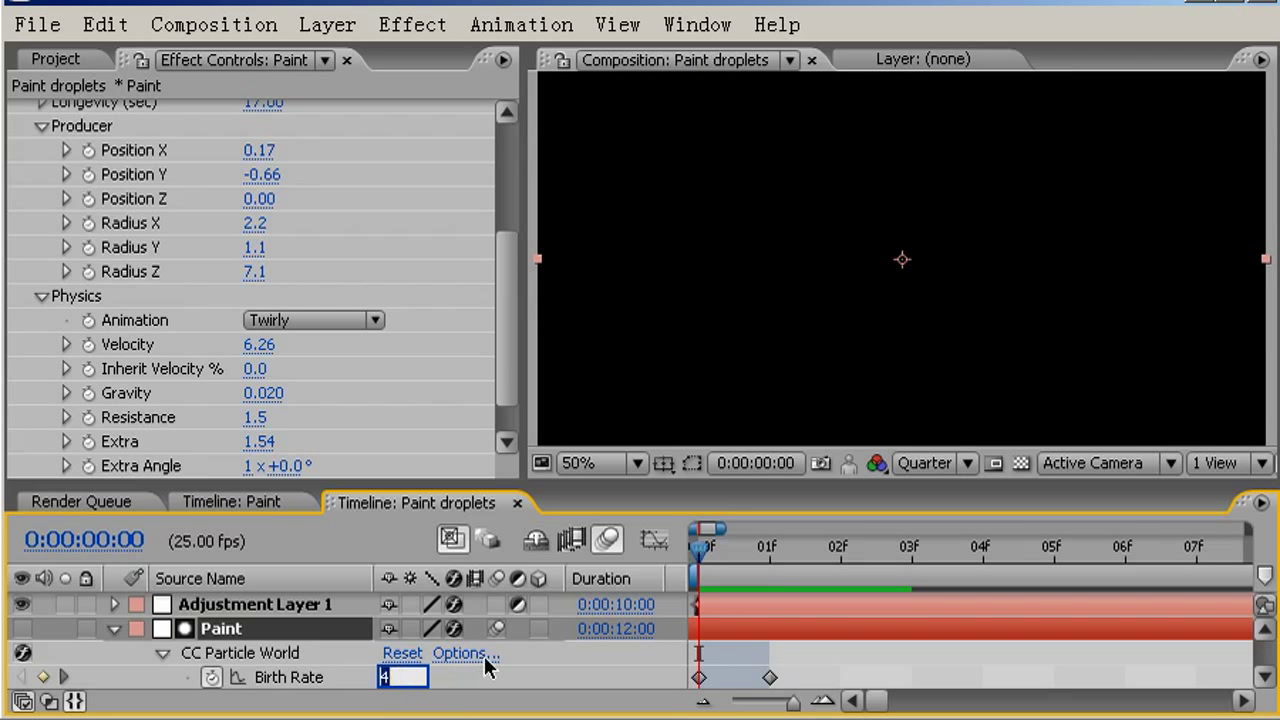
pyautogui.click(641, 683)
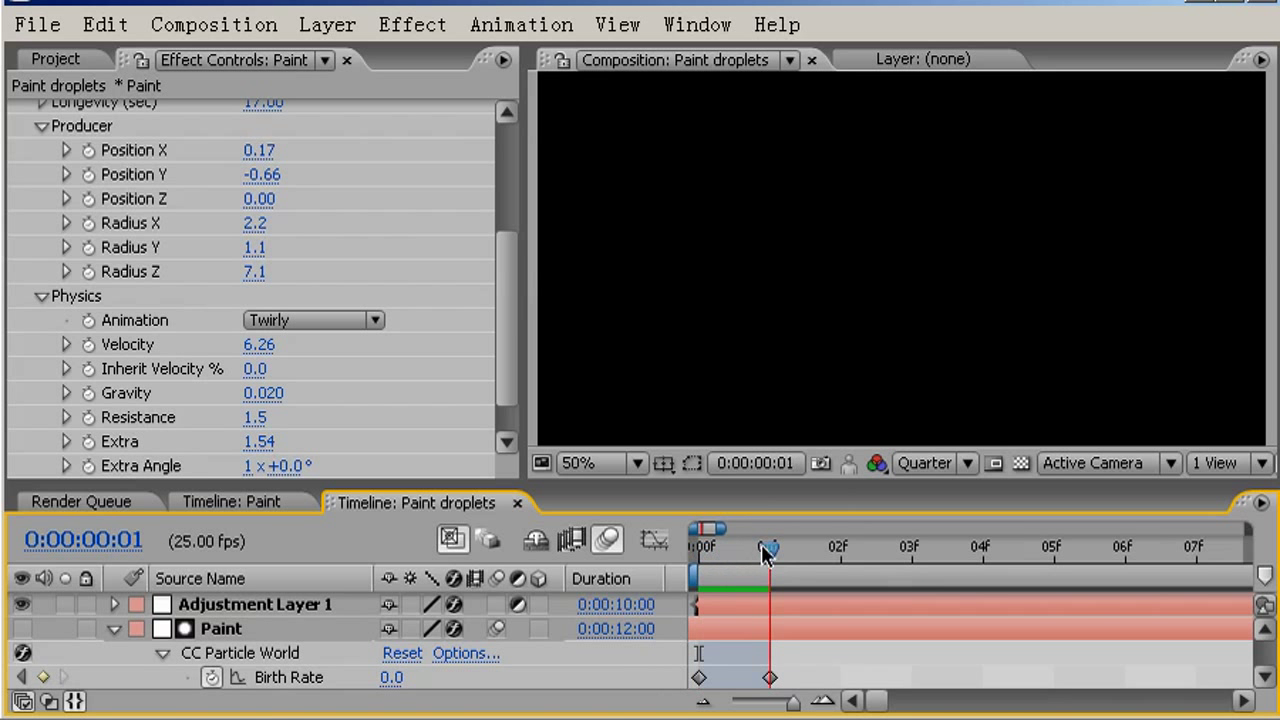
pyautogui.moveTo(705, 556); pyautogui.dragTo(980, 548)
pyautogui.click(846, 634)
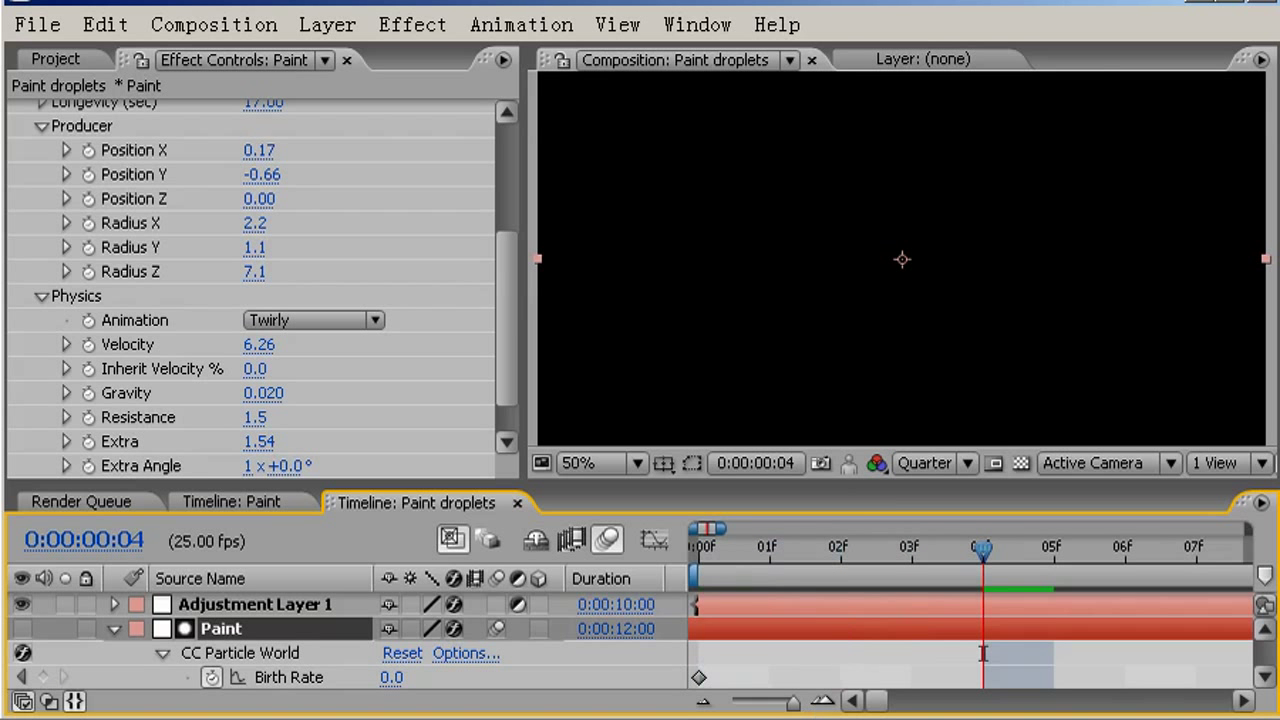
# Play through to the final frame at 9:24 and reveal the particle world's Distance property.
pyautogui.moveTo(795, 705); pyautogui.dragTo(733, 703)
pyautogui.moveTo(710, 548)
pyautogui.mouseDown()
pyautogui.moveTo(1063, 510)
pyautogui.moveTo(1125, 548)
pyautogui.moveTo(1200, 545)
pyautogui.moveTo(955, 577)
pyautogui.moveTo(872, 605)
pyautogui.mouseUp()
pyautogui.press(',')
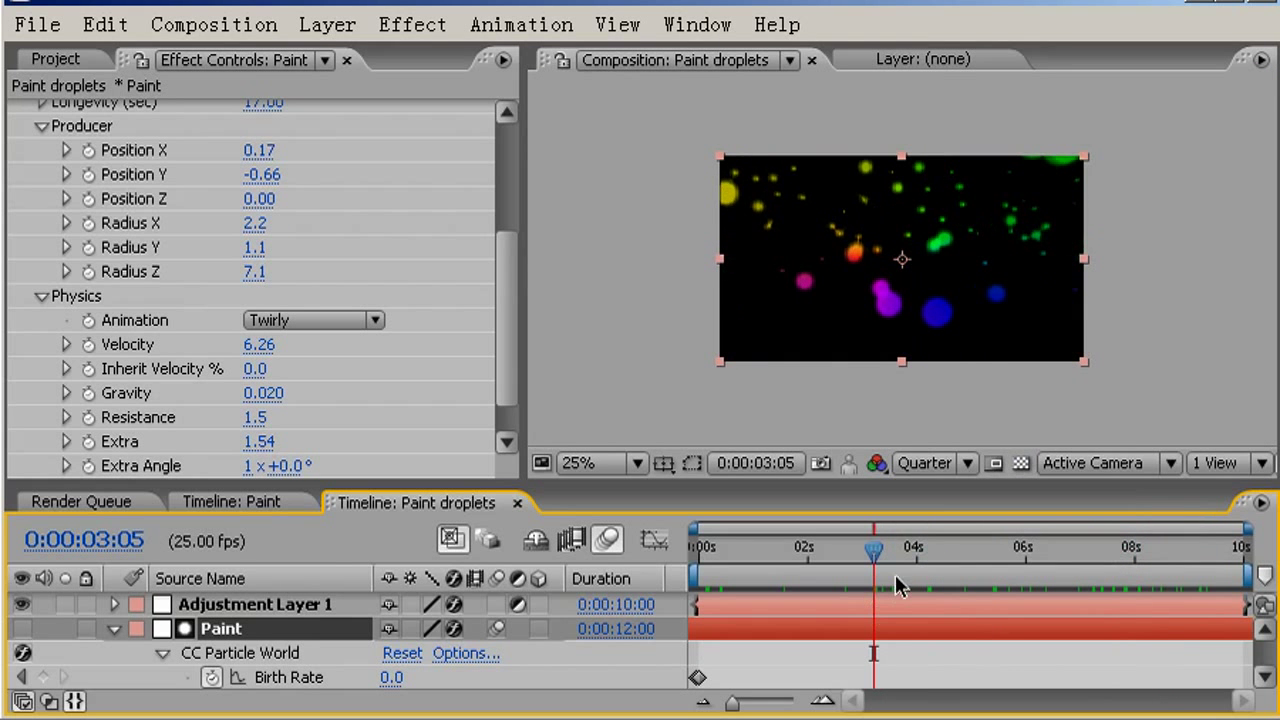
pyautogui.press('.')
pyautogui.moveTo(886, 551)
pyautogui.mouseDown()
pyautogui.moveTo(1200, 548)
pyautogui.moveTo(1262, 510)
pyautogui.mouseUp()
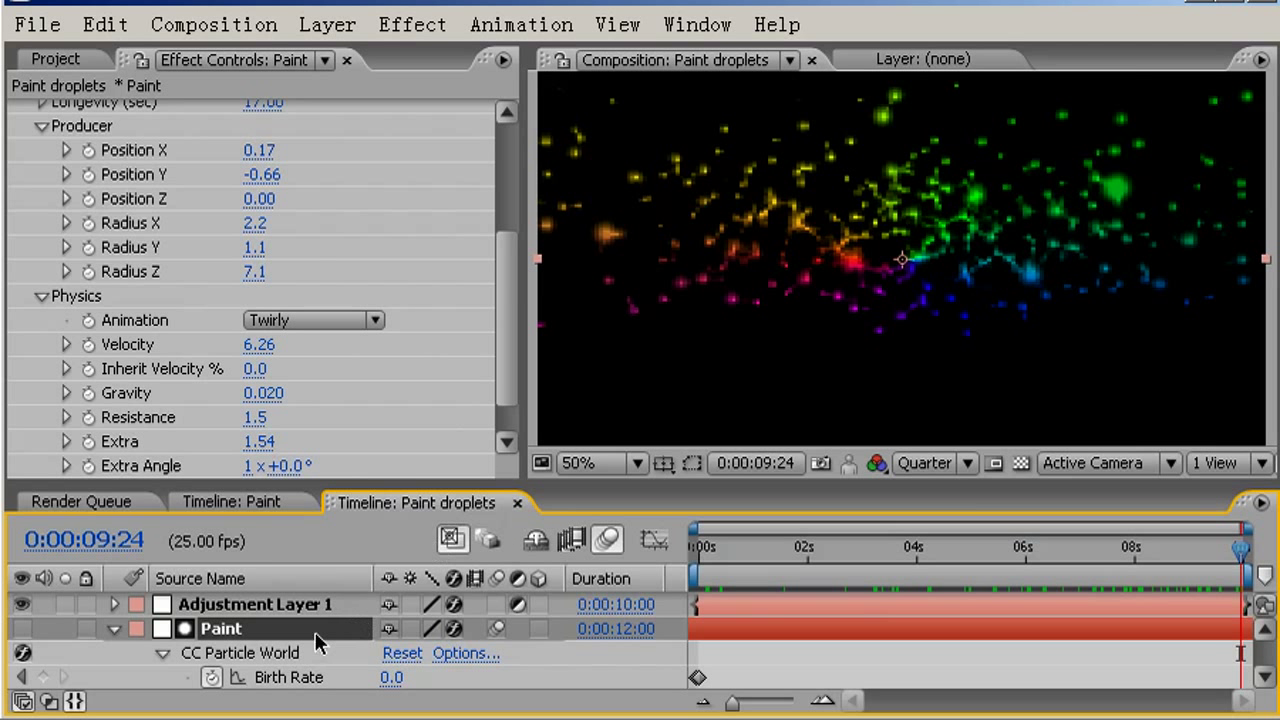
pyautogui.click(1266, 680)
# Set camera Distance to 8.91, producer Position Y to -0.44 and Radius Y to 1.4.
pyautogui.moveTo(397, 664)
pyautogui.mouseDown()
pyautogui.moveTo(207, 693)
pyautogui.moveTo(427, 425)
pyautogui.mouseUp()
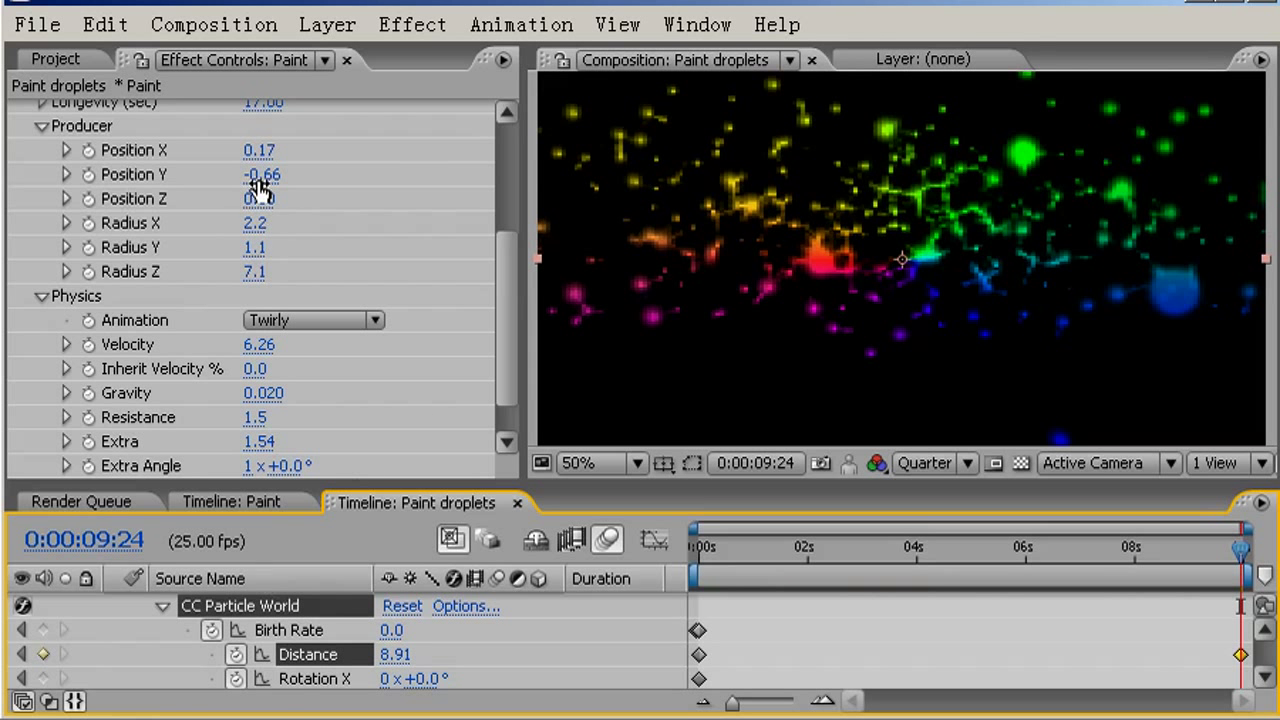
pyautogui.moveTo(262, 174)
pyautogui.mouseDown()
pyautogui.moveTo(277, 170)
pyautogui.moveTo(257, 169)
pyautogui.mouseUp()
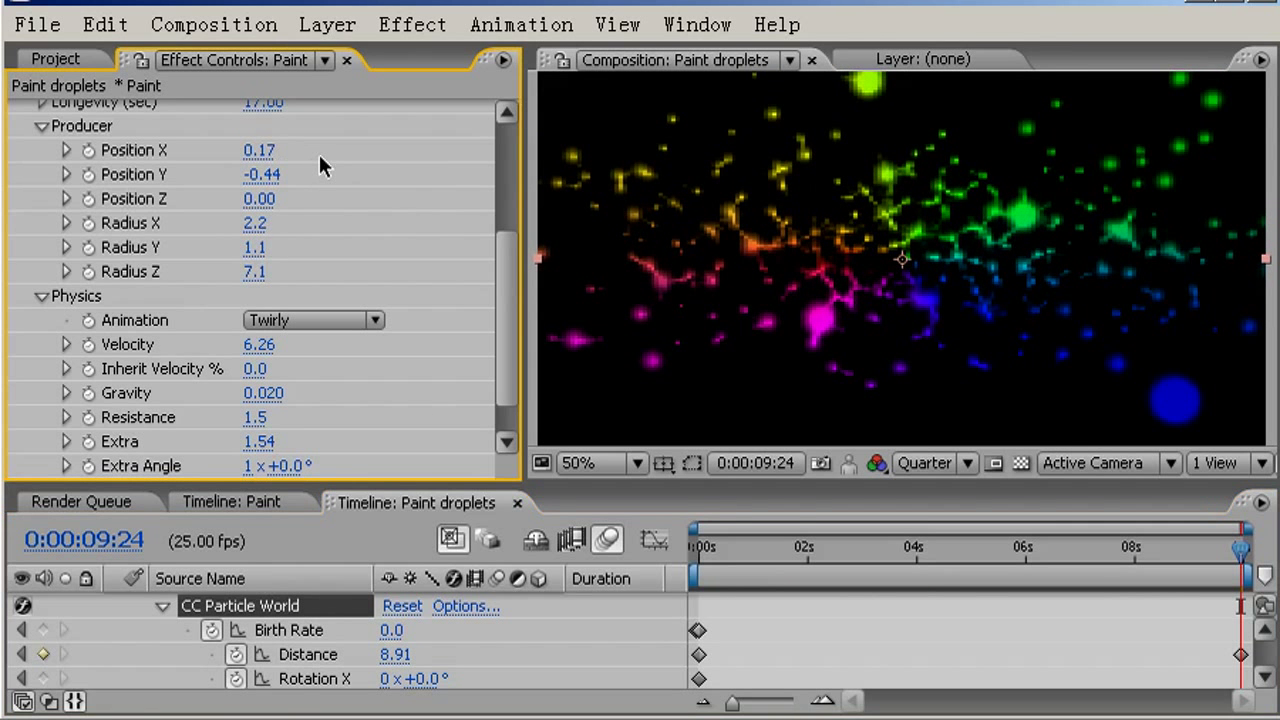
pyautogui.moveTo(250, 247); pyautogui.dragTo(279, 231)
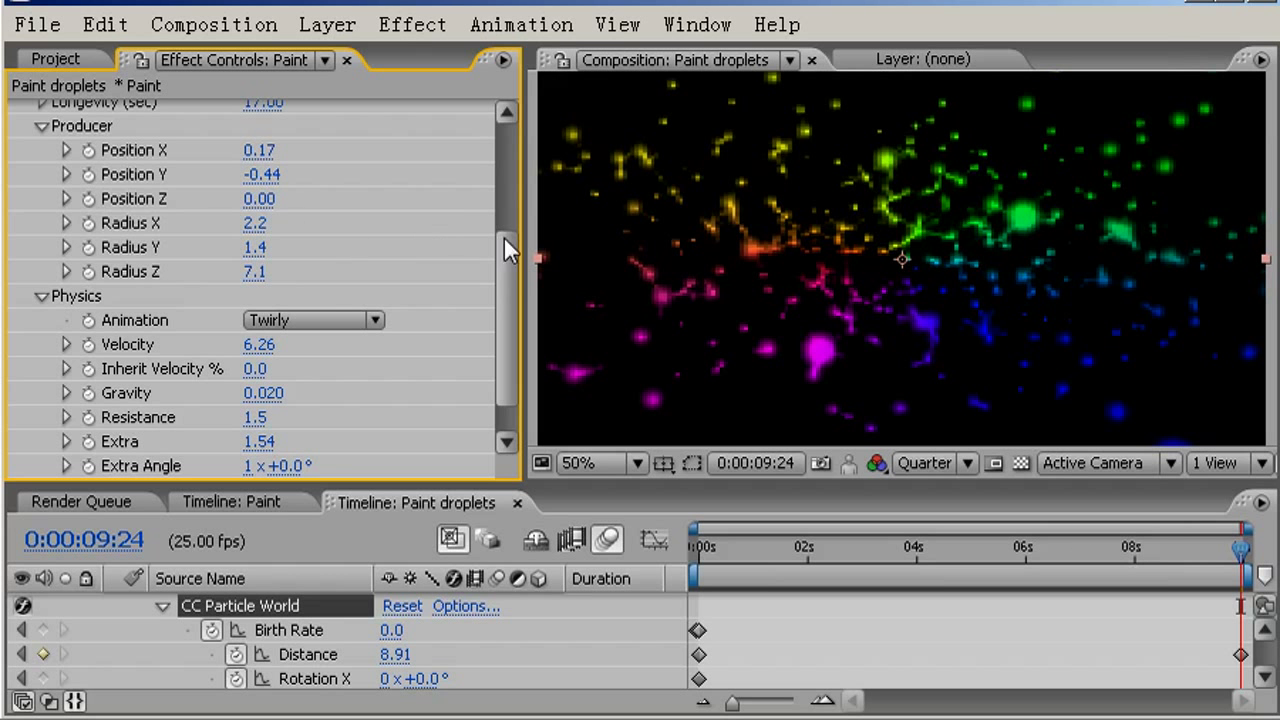
pyautogui.moveTo(509, 250); pyautogui.dragTo(509, 299)
# Set Birth Size 1.910, Death Size 1.620 and Max Opacity 75% for the paint particles.
pyautogui.click(44, 441)
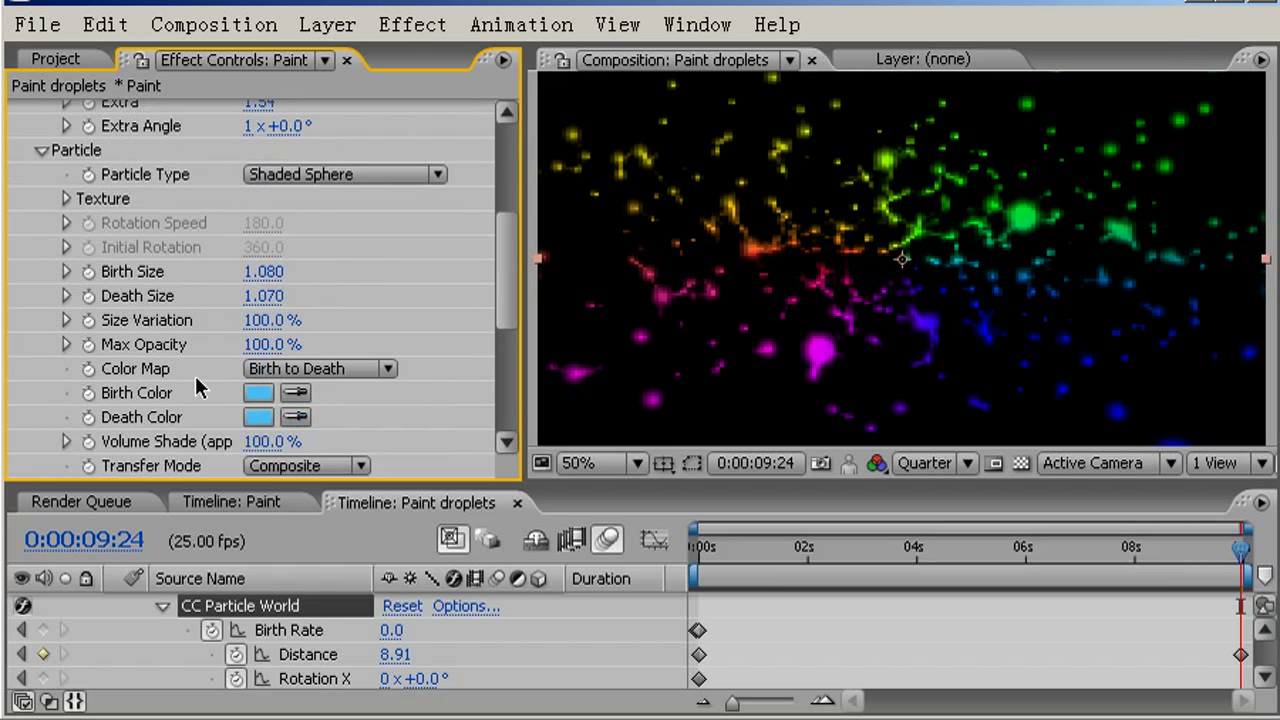
pyautogui.moveTo(262, 276); pyautogui.dragTo(363, 260)
pyautogui.moveTo(303, 292)
pyautogui.mouseDown()
pyautogui.moveTo(350, 282)
pyautogui.moveTo(333, 289)
pyautogui.mouseUp()
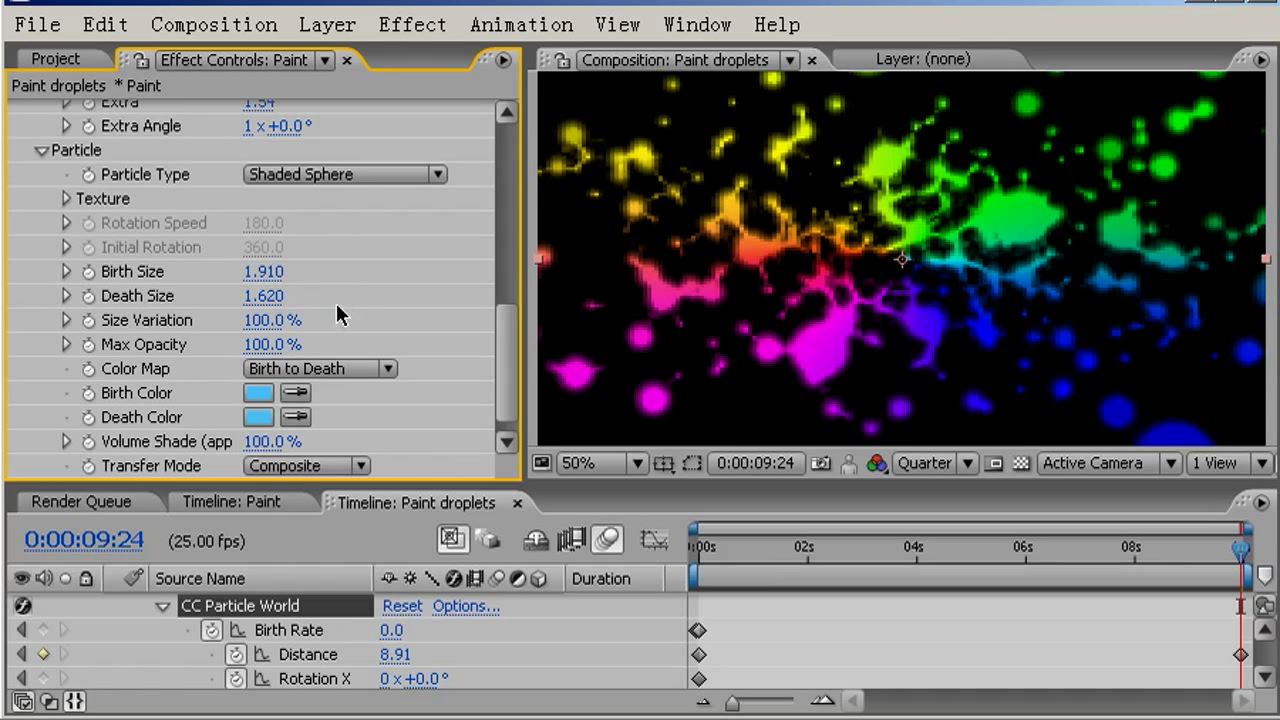
pyautogui.click(259, 346)
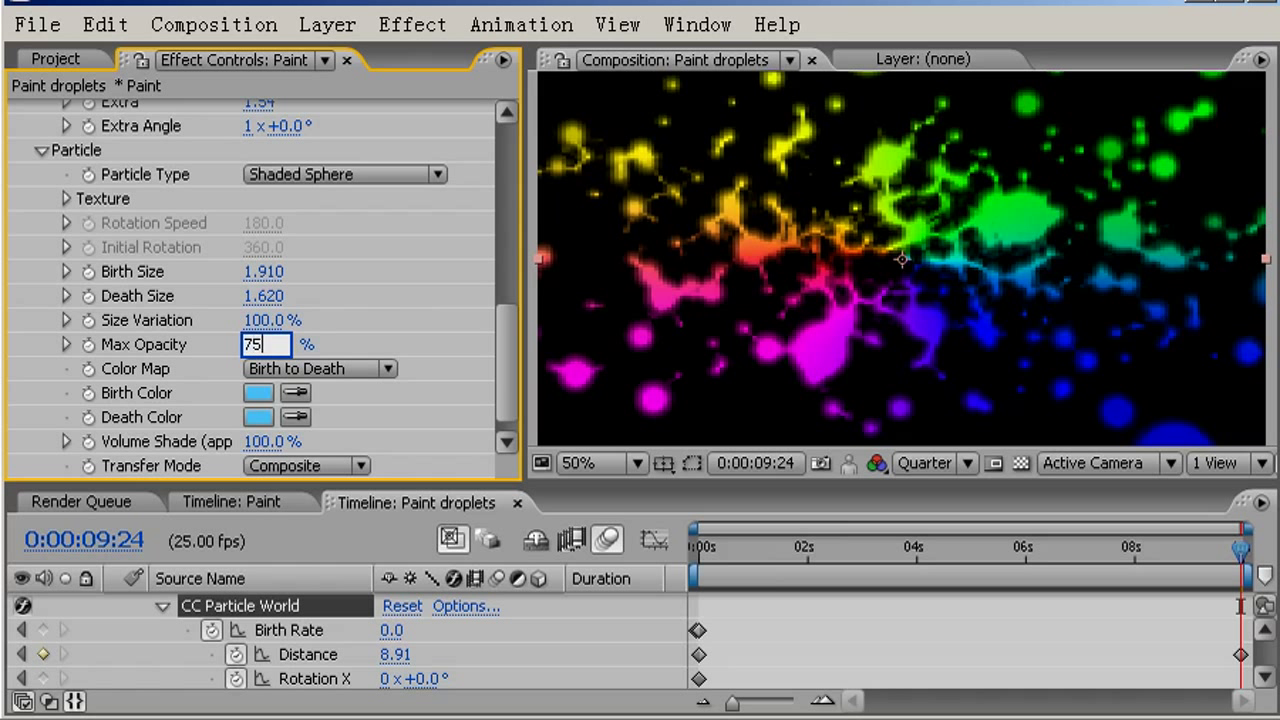
pyautogui.write('75')
pyautogui.press('Return')
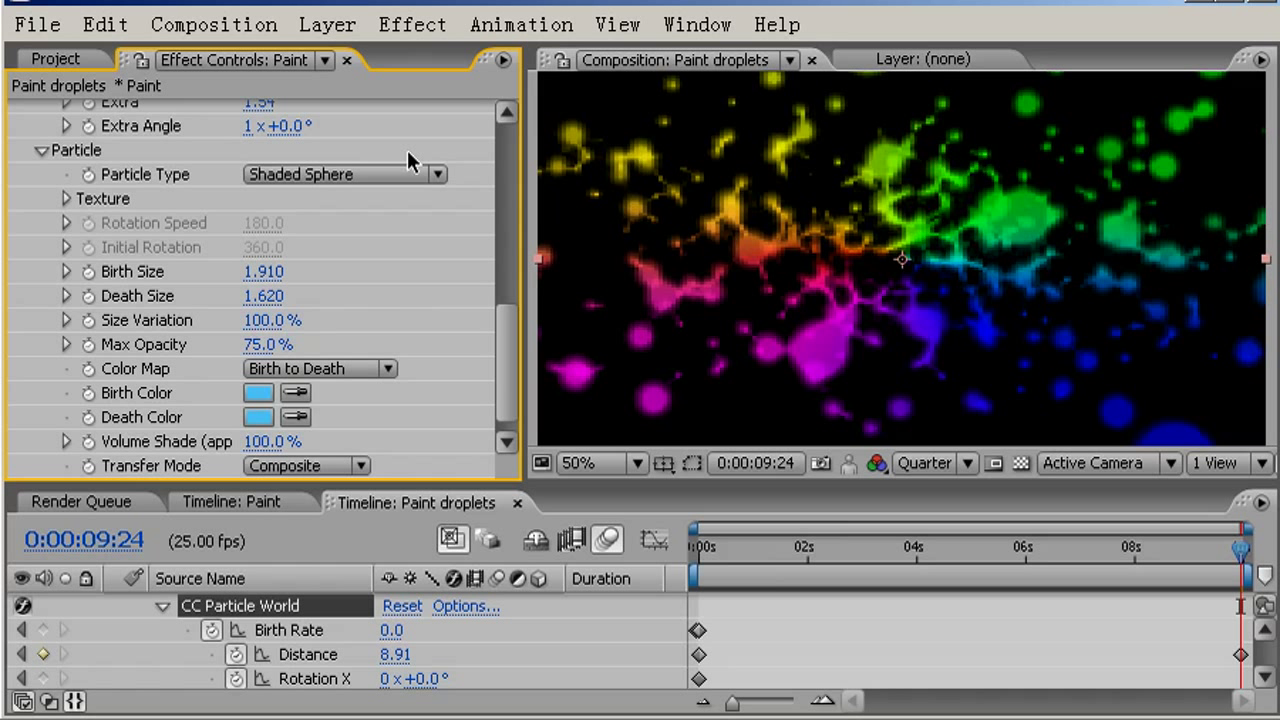
pyautogui.moveTo(1159, 574)
pyautogui.mouseDown()
pyautogui.moveTo(947, 562)
pyautogui.moveTo(999, 556)
pyautogui.mouseUp()
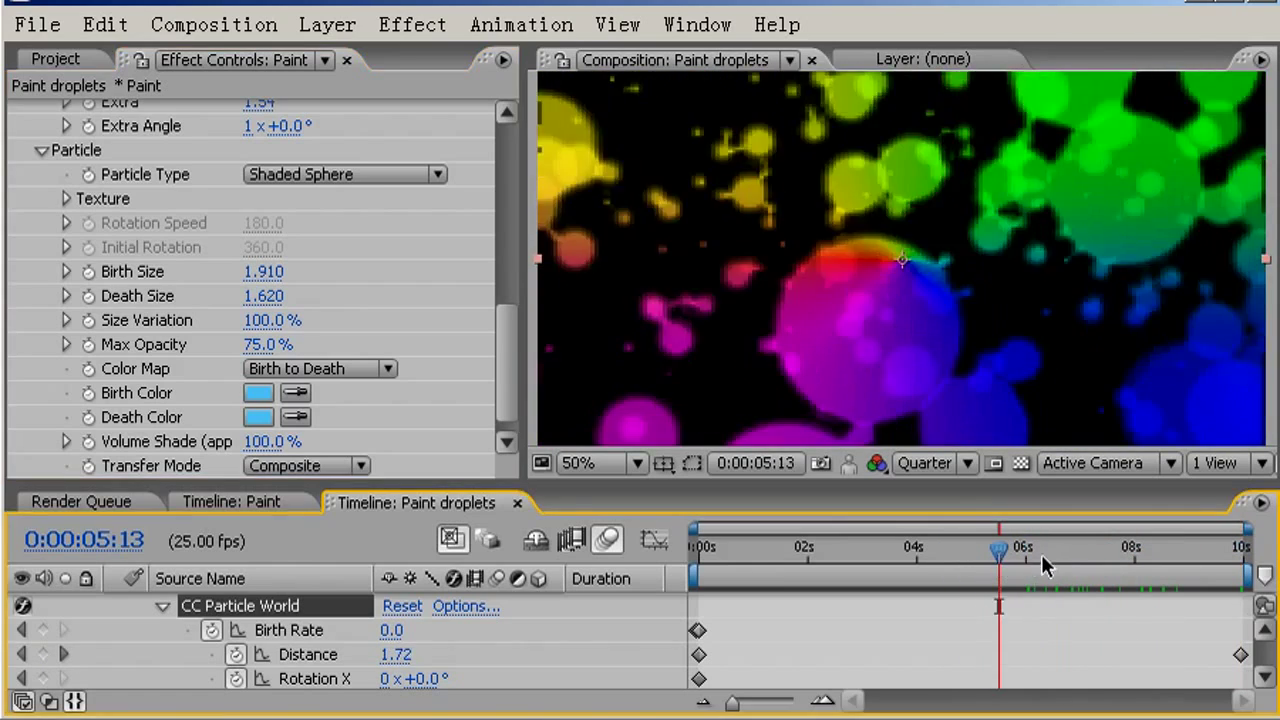
# Switch the viewer to Full resolution and review the droplets around five seconds.
pyautogui.click(968, 463)
pyautogui.click(968, 491)
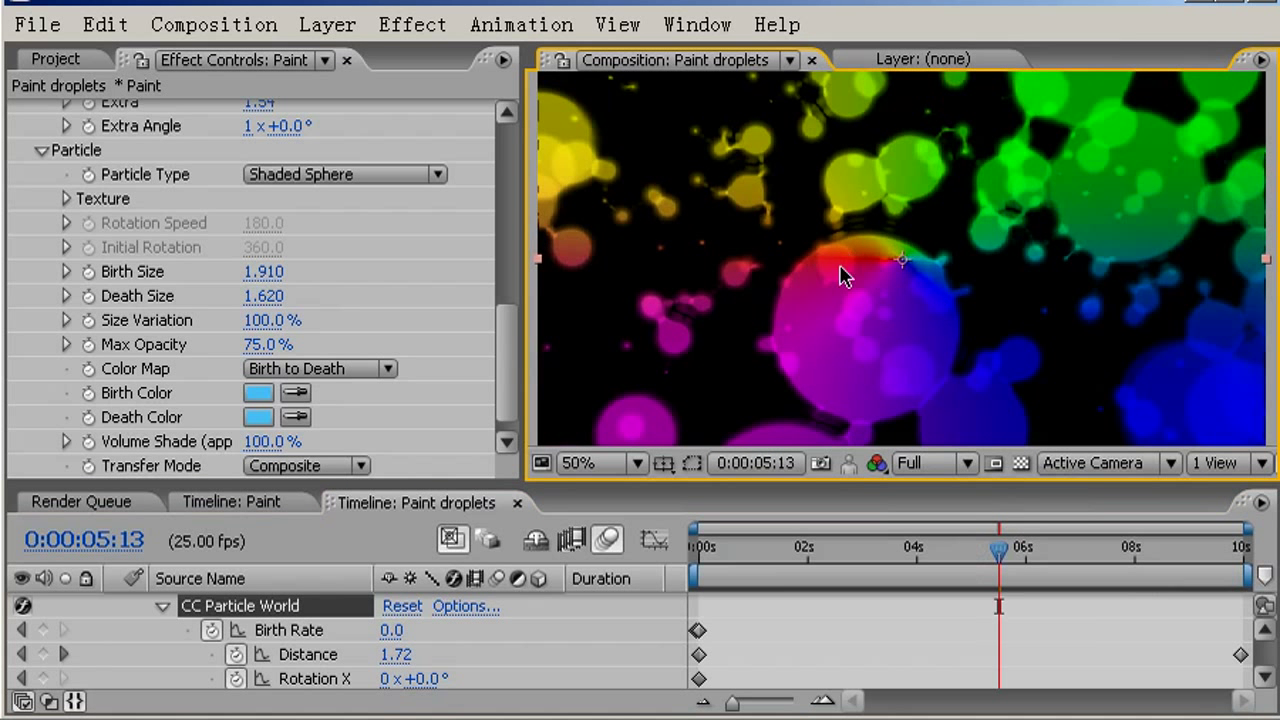
pyautogui.moveTo(988, 537)
pyautogui.mouseDown()
pyautogui.moveTo(977, 567)
pyautogui.moveTo(988, 560)
pyautogui.mouseUp()
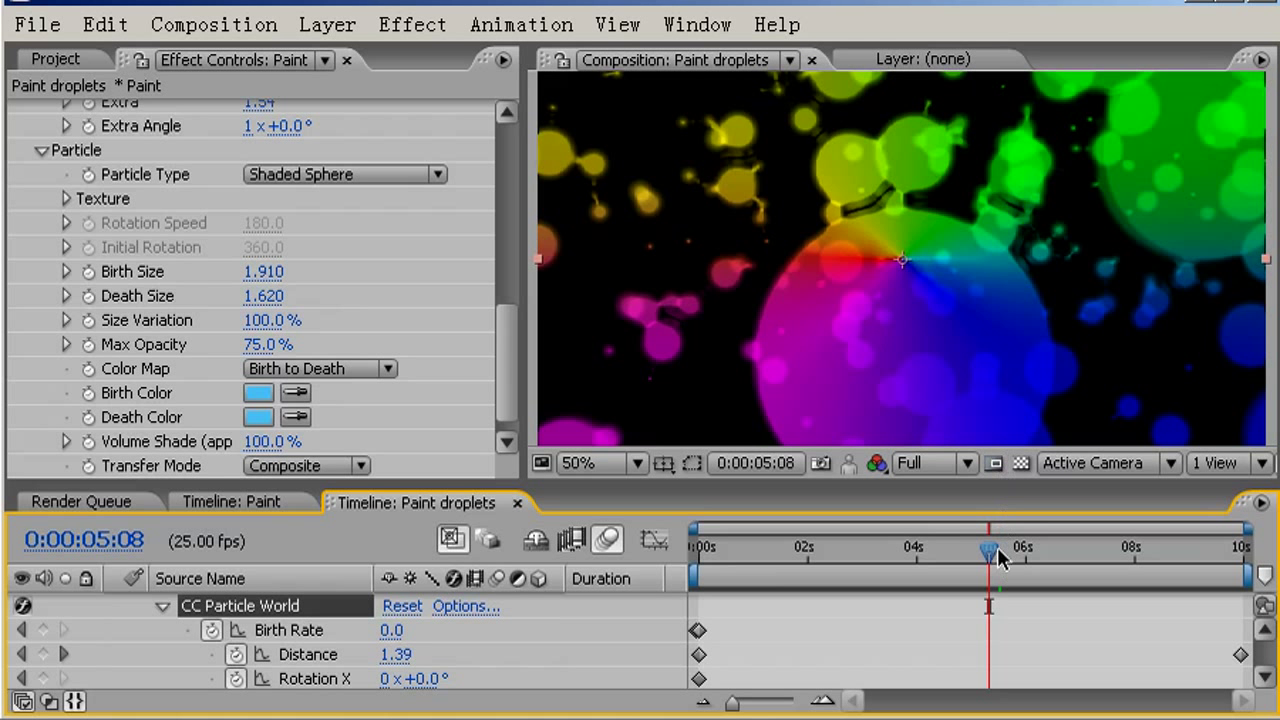
pyautogui.moveTo(988, 547)
pyautogui.mouseDown()
pyautogui.moveTo(1020, 540)
pyautogui.moveTo(987, 552)
pyautogui.moveTo(1003, 550)
pyautogui.mouseUp()
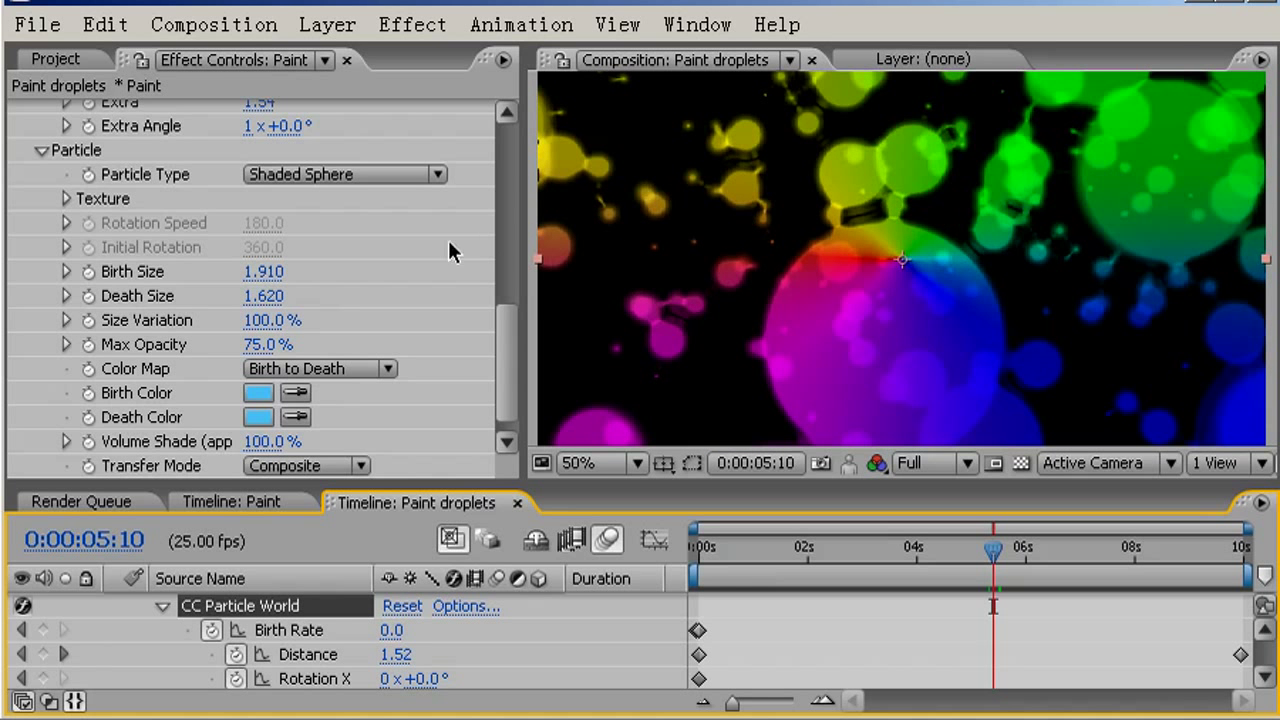
pyautogui.scroll(1, 503, 295)
pyautogui.scroll(3, 500, 229)
pyautogui.scroll(1, 295, 365)
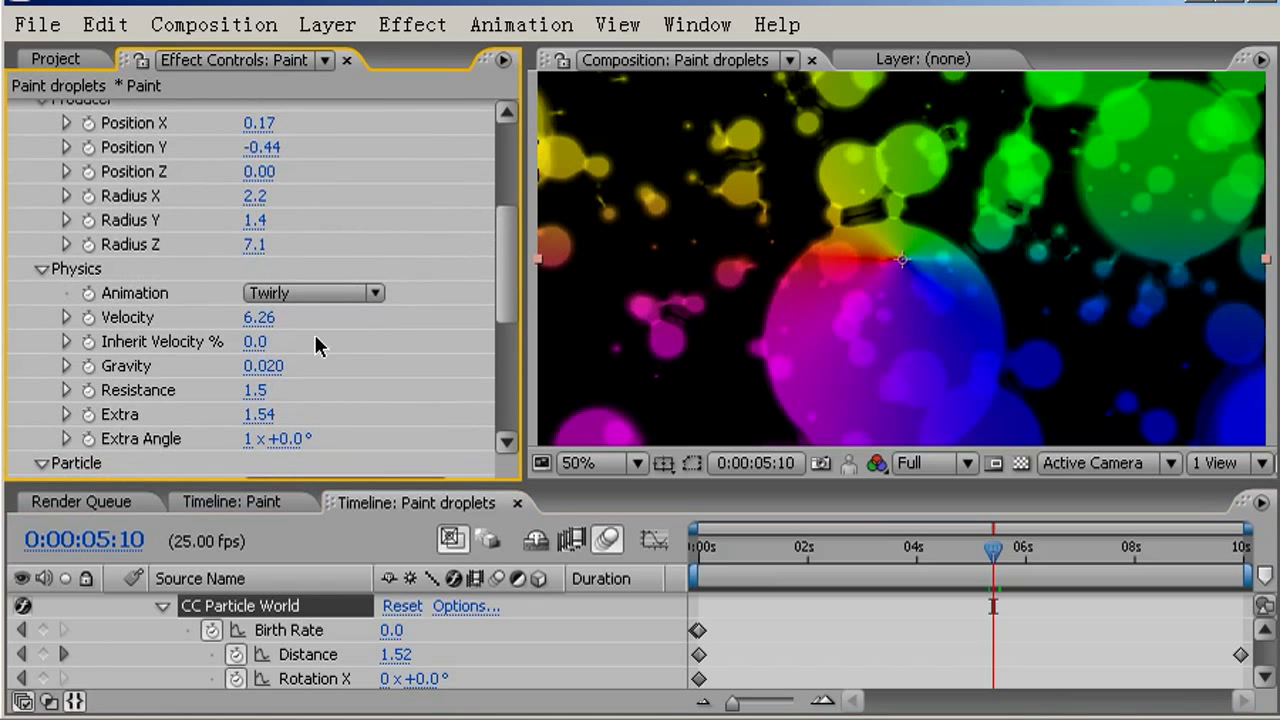
# Scrub the Physics Velocity up and down while previewing frames around five to six seconds.
pyautogui.moveTo(315, 306); pyautogui.dragTo(361, 300)
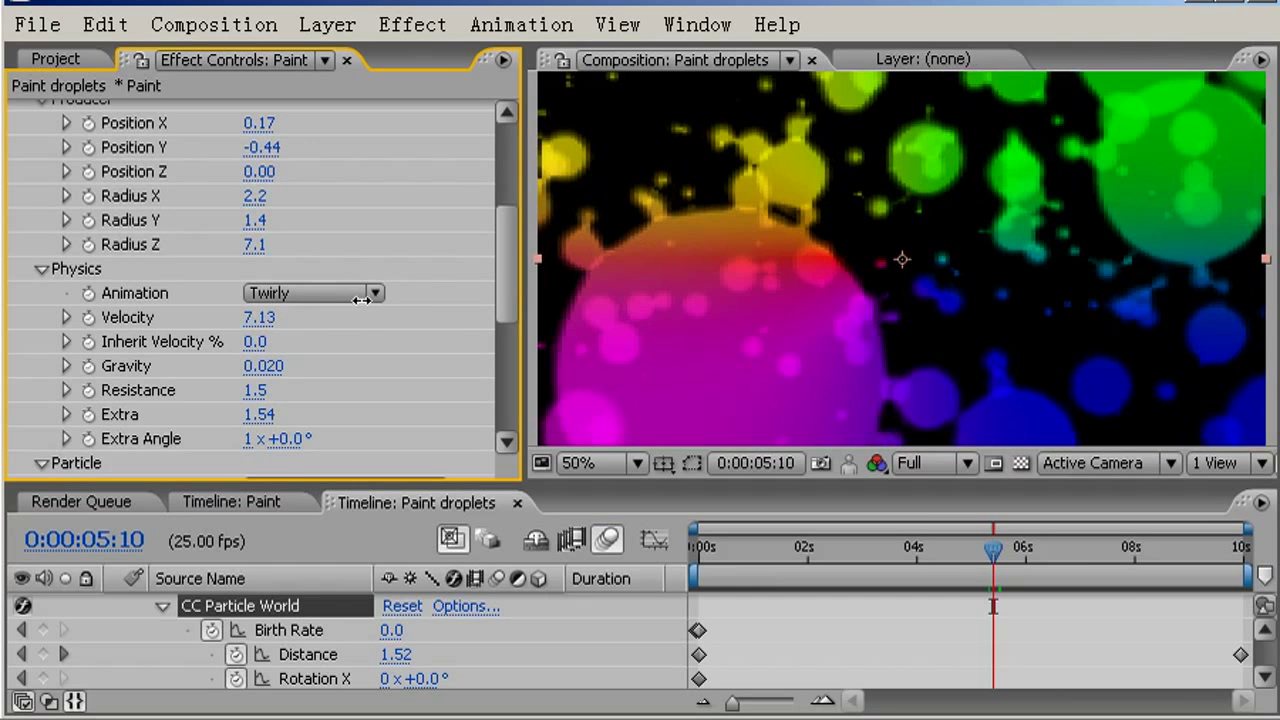
pyautogui.moveTo(1015, 545); pyautogui.dragTo(1003, 565)
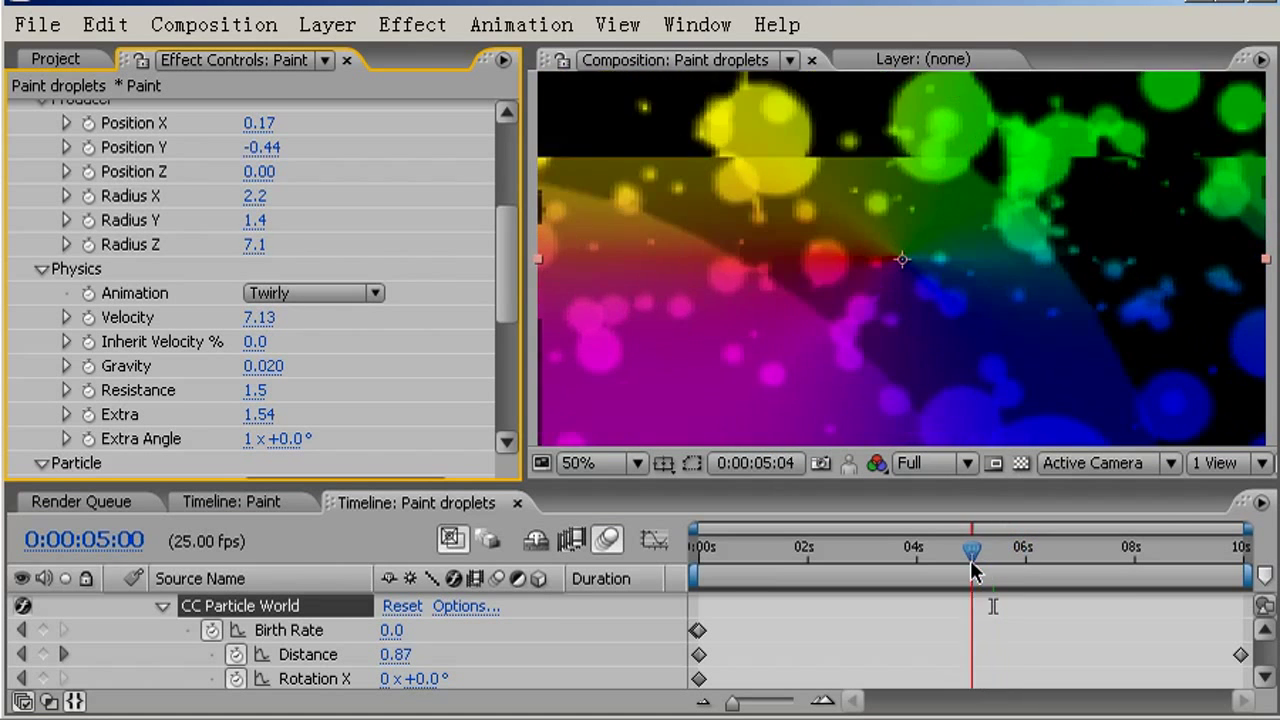
pyautogui.moveTo(1001, 565)
pyautogui.mouseDown()
pyautogui.moveTo(985, 567)
pyautogui.moveTo(1025, 562)
pyautogui.moveTo(1010, 562)
pyautogui.mouseUp()
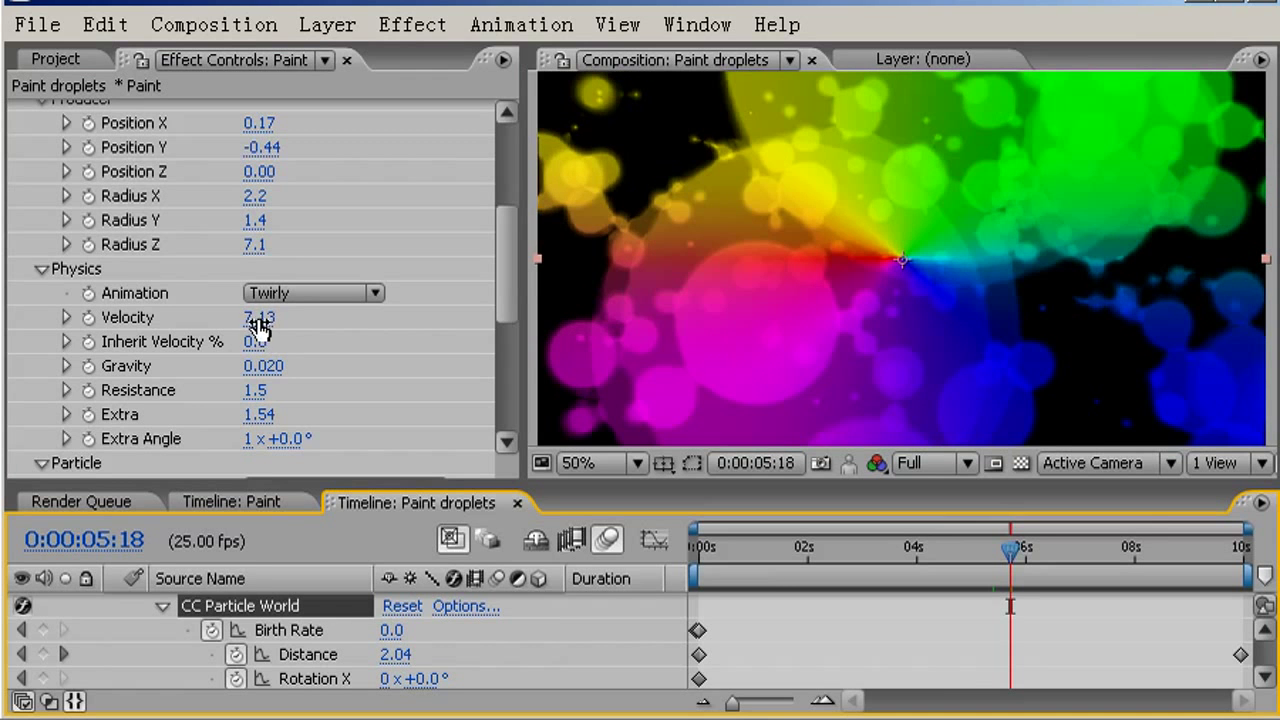
pyautogui.moveTo(275, 316)
pyautogui.mouseDown()
pyautogui.moveTo(362, 306)
pyautogui.moveTo(320, 331)
pyautogui.moveTo(157, 366)
pyautogui.moveTo(192, 380)
pyautogui.mouseUp()
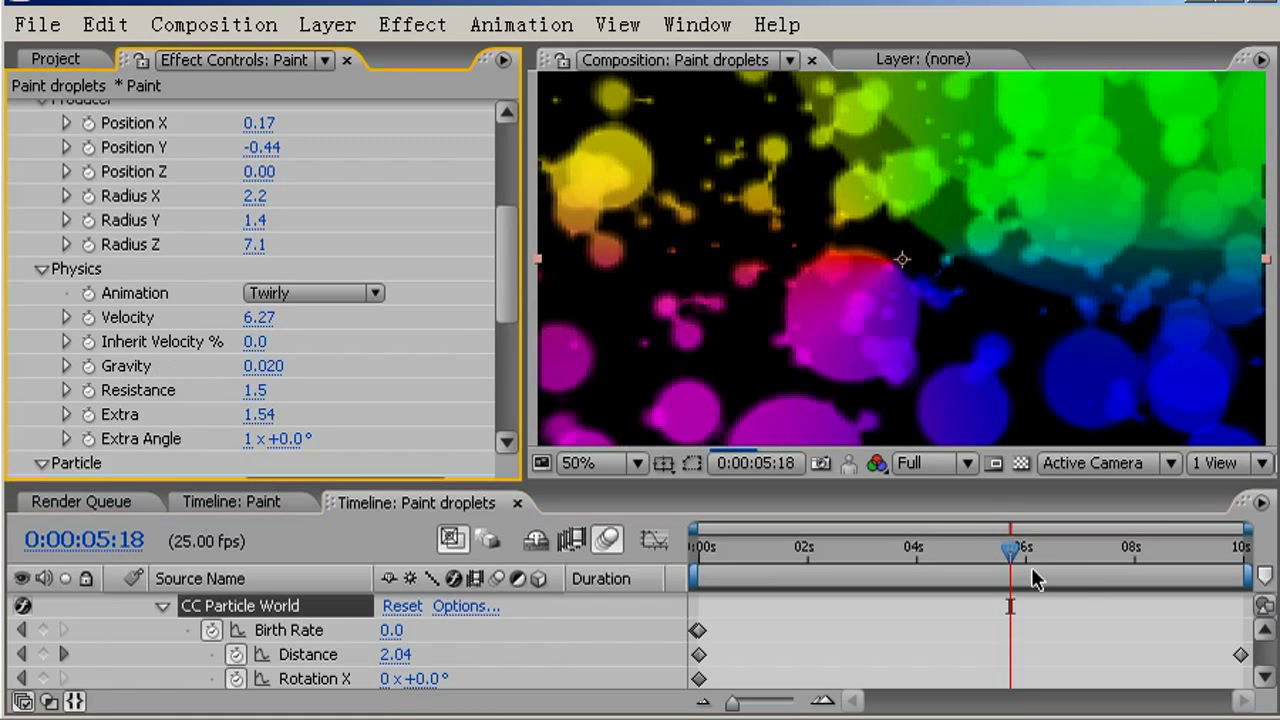
pyautogui.moveTo(1010, 548)
pyautogui.mouseDown()
pyautogui.moveTo(1040, 553)
pyautogui.moveTo(952, 570)
pyautogui.moveTo(993, 572)
pyautogui.mouseUp()
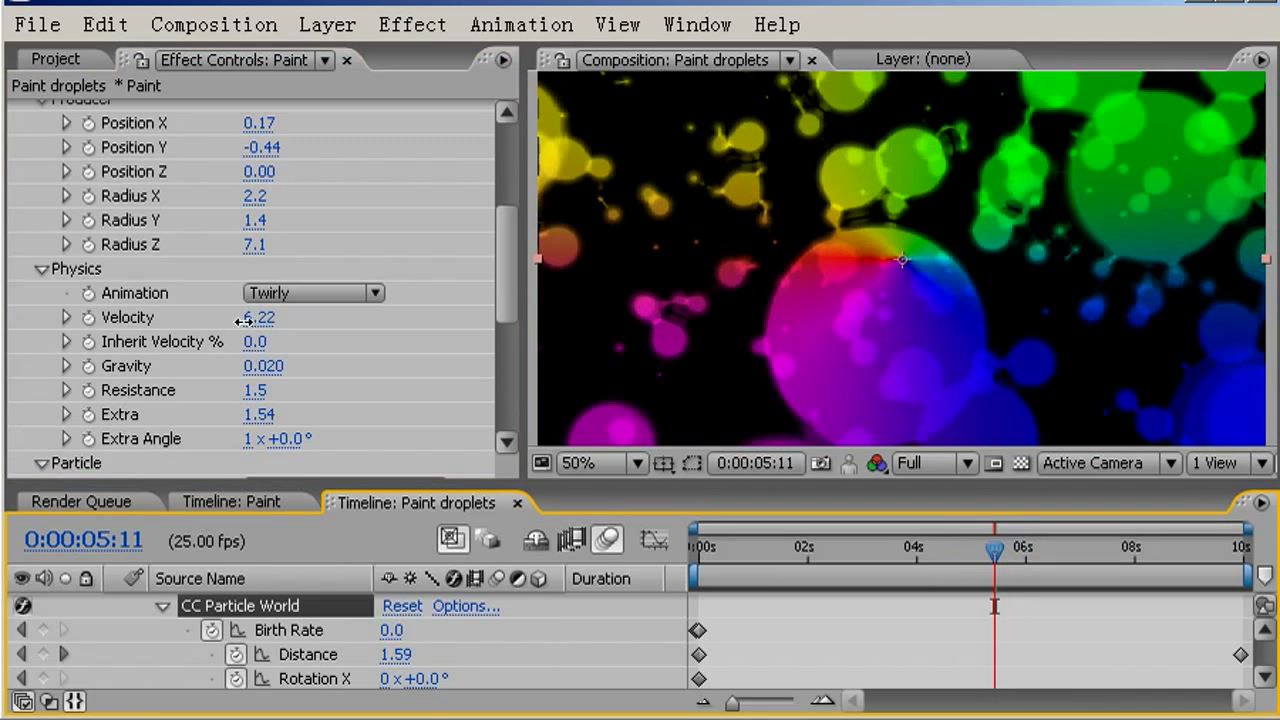
pyautogui.moveTo(231, 326); pyautogui.dragTo(166, 345)
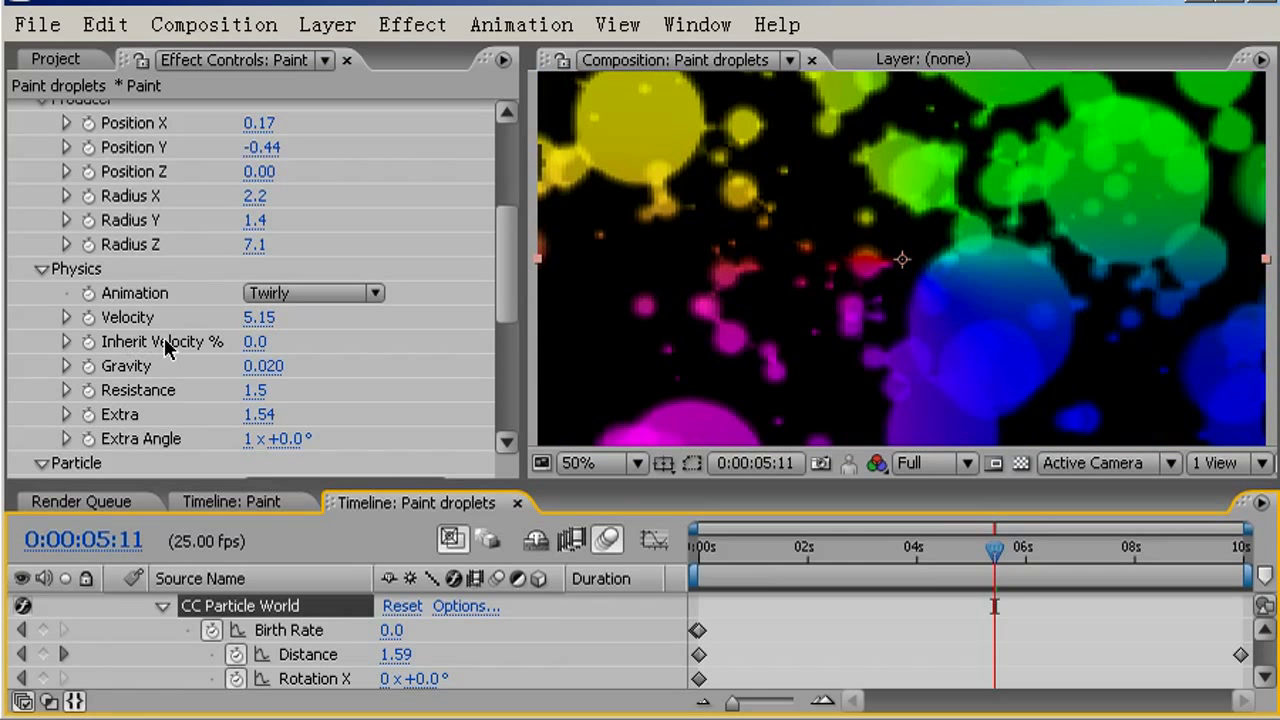
pyautogui.moveTo(994, 550)
pyautogui.mouseDown()
pyautogui.moveTo(1243, 550)
pyautogui.moveTo(1162, 551)
pyautogui.moveTo(864, 632)
pyautogui.moveTo(951, 605)
pyautogui.mouseUp()
# Settle Velocity at 7.60 and narrow Producer Radius Y from 1.4 to 1.2.
pyautogui.click(260, 320)
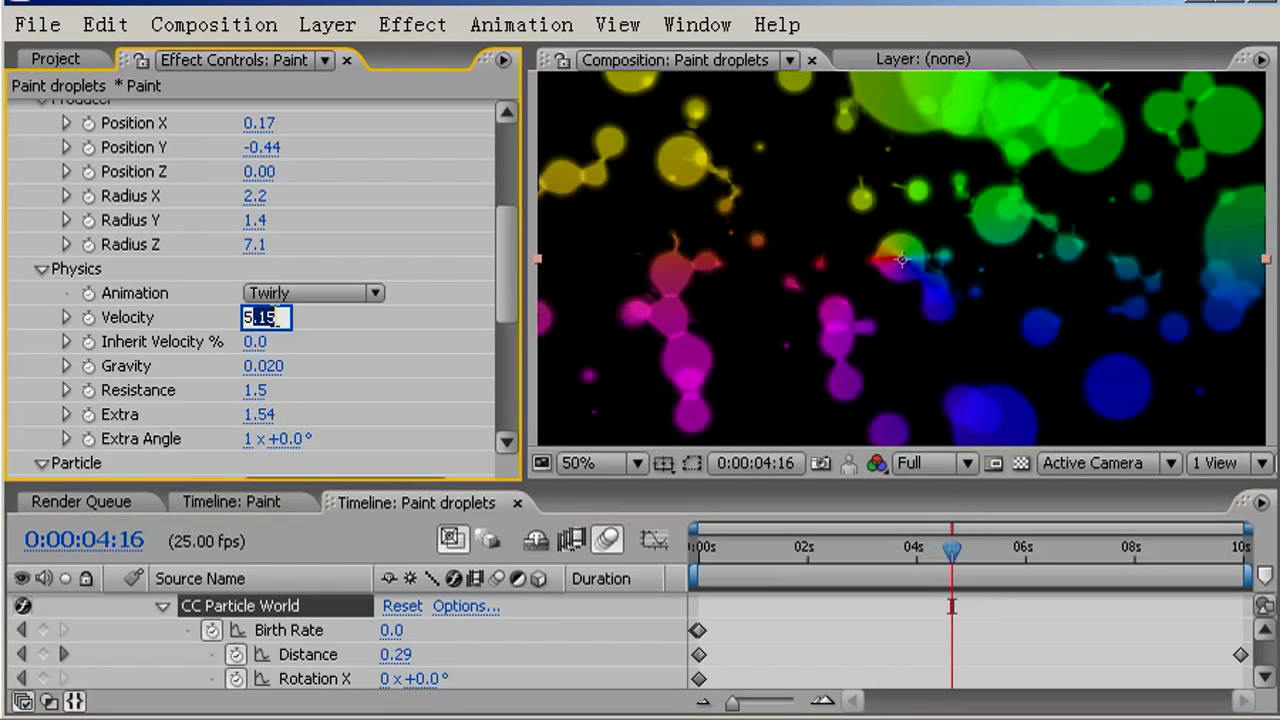
pyautogui.press('Escape')
pyautogui.moveTo(255, 317); pyautogui.dragTo(580, 303)
pyautogui.moveTo(952, 556)
pyautogui.mouseDown()
pyautogui.moveTo(1051, 555)
pyautogui.moveTo(998, 555)
pyautogui.moveTo(1019, 558)
pyautogui.mouseUp()
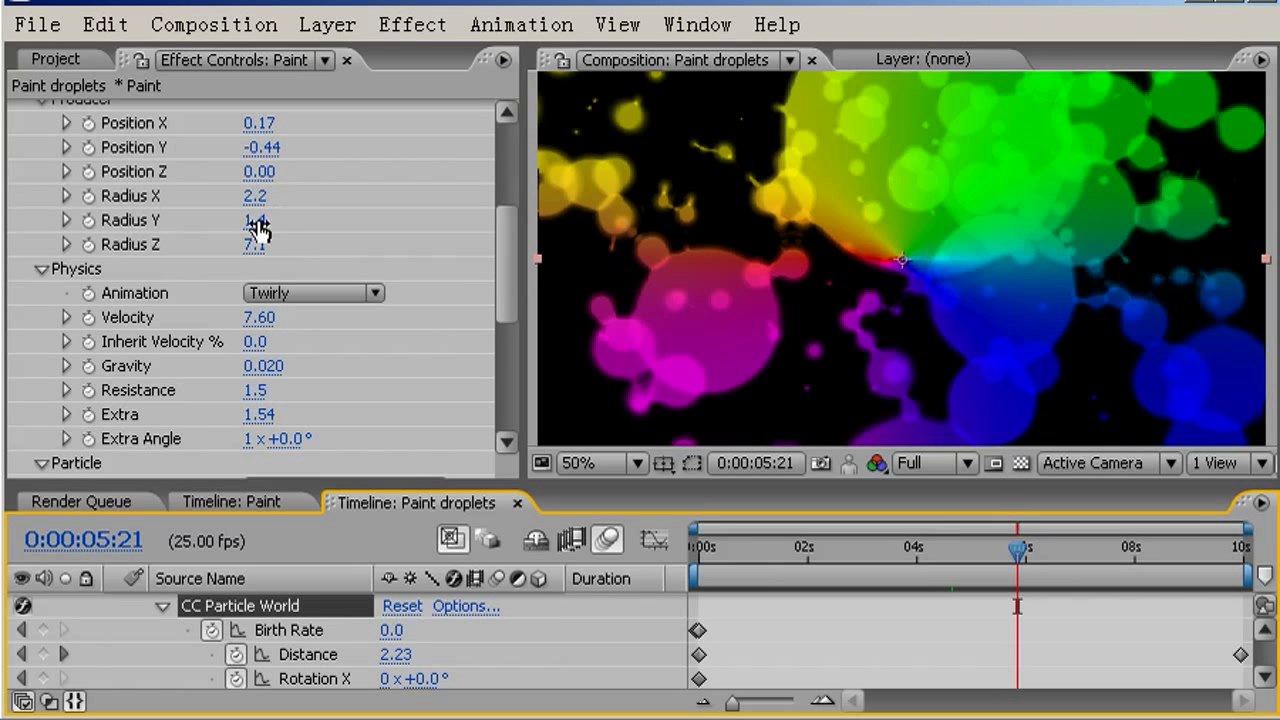
pyautogui.moveTo(270, 217); pyautogui.dragTo(255, 218)
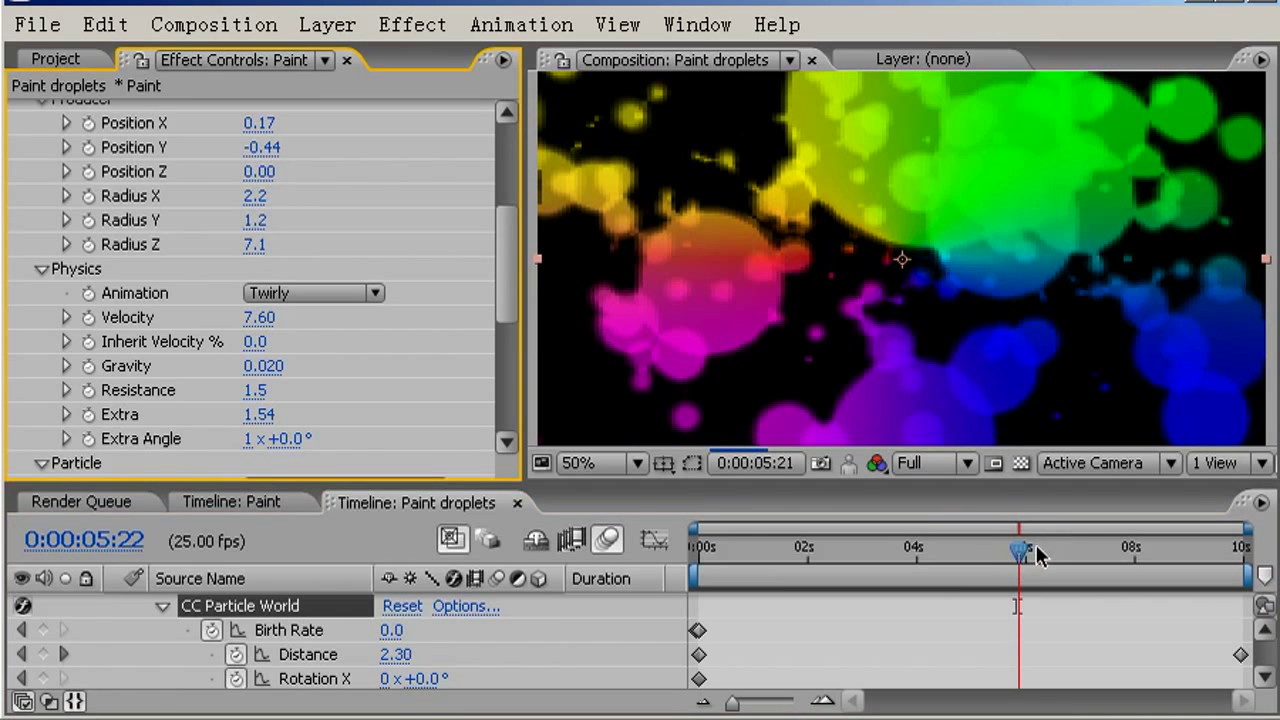
# Set Velocity to 9.45 and Producer Radius Y to 1.0, previewing frames near five and nine seconds.
pyautogui.moveTo(1040, 555); pyautogui.dragTo(1193, 545)
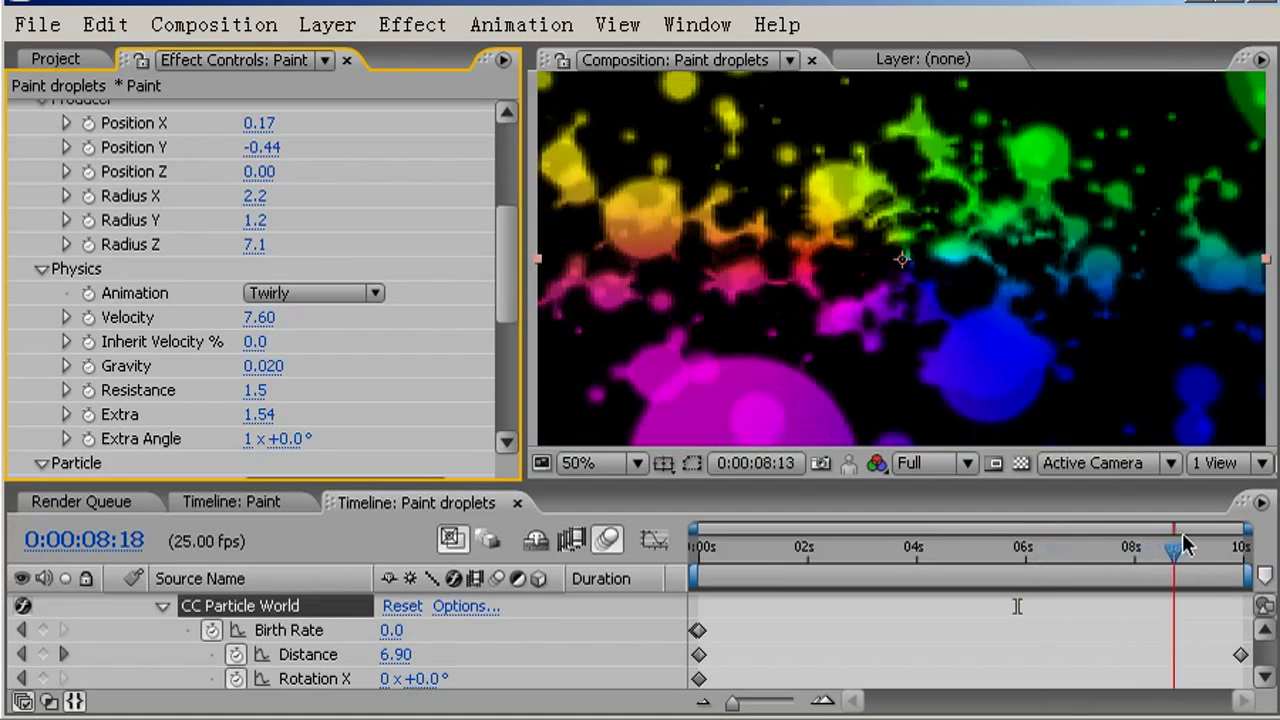
pyautogui.moveTo(1193, 545)
pyautogui.mouseDown()
pyautogui.moveTo(915, 638)
pyautogui.moveTo(931, 636)
pyautogui.mouseUp()
pyautogui.moveTo(252, 320)
pyautogui.mouseDown()
pyautogui.moveTo(4, 398)
pyautogui.moveTo(483, 283)
pyautogui.mouseUp()
pyautogui.moveTo(932, 549)
pyautogui.mouseDown()
pyautogui.moveTo(1109, 546)
pyautogui.moveTo(1208, 503)
pyautogui.moveTo(1190, 525)
pyautogui.moveTo(1072, 545)
pyautogui.moveTo(733, 665)
pyautogui.moveTo(956, 622)
pyautogui.mouseUp()
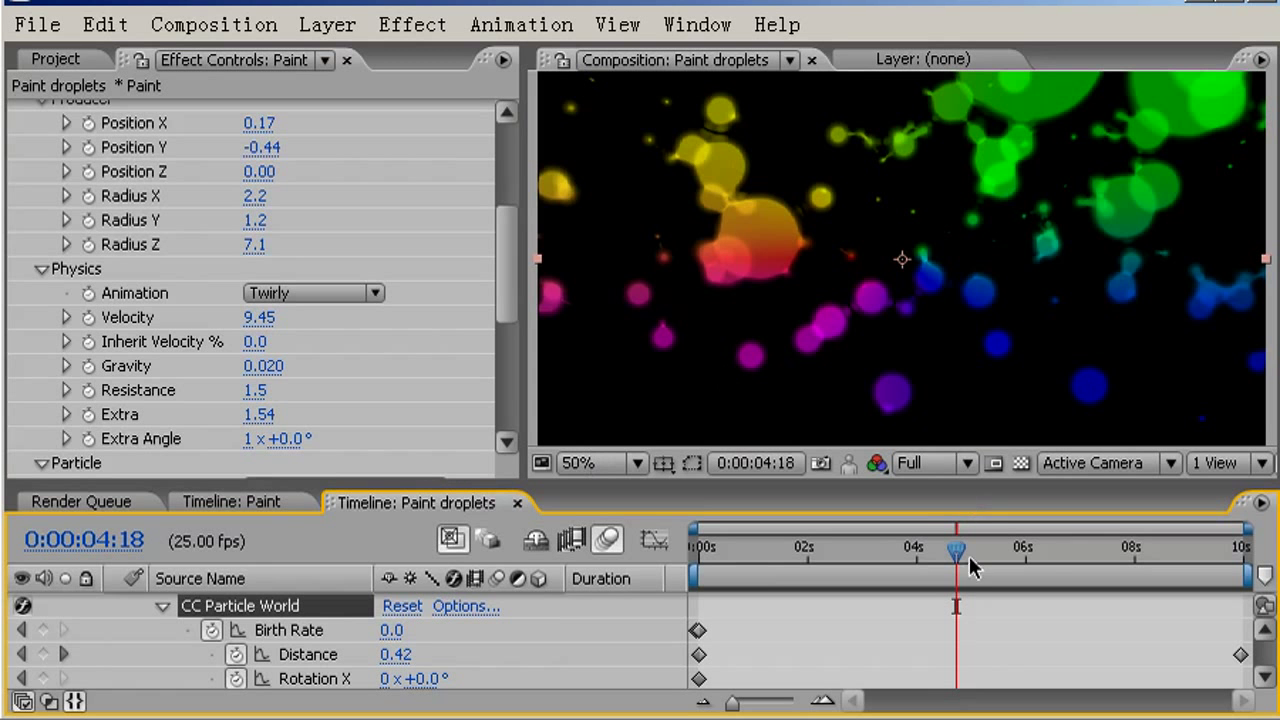
pyautogui.moveTo(957, 563)
pyautogui.mouseDown()
pyautogui.moveTo(1020, 551)
pyautogui.moveTo(932, 573)
pyautogui.moveTo(927, 551)
pyautogui.mouseUp()
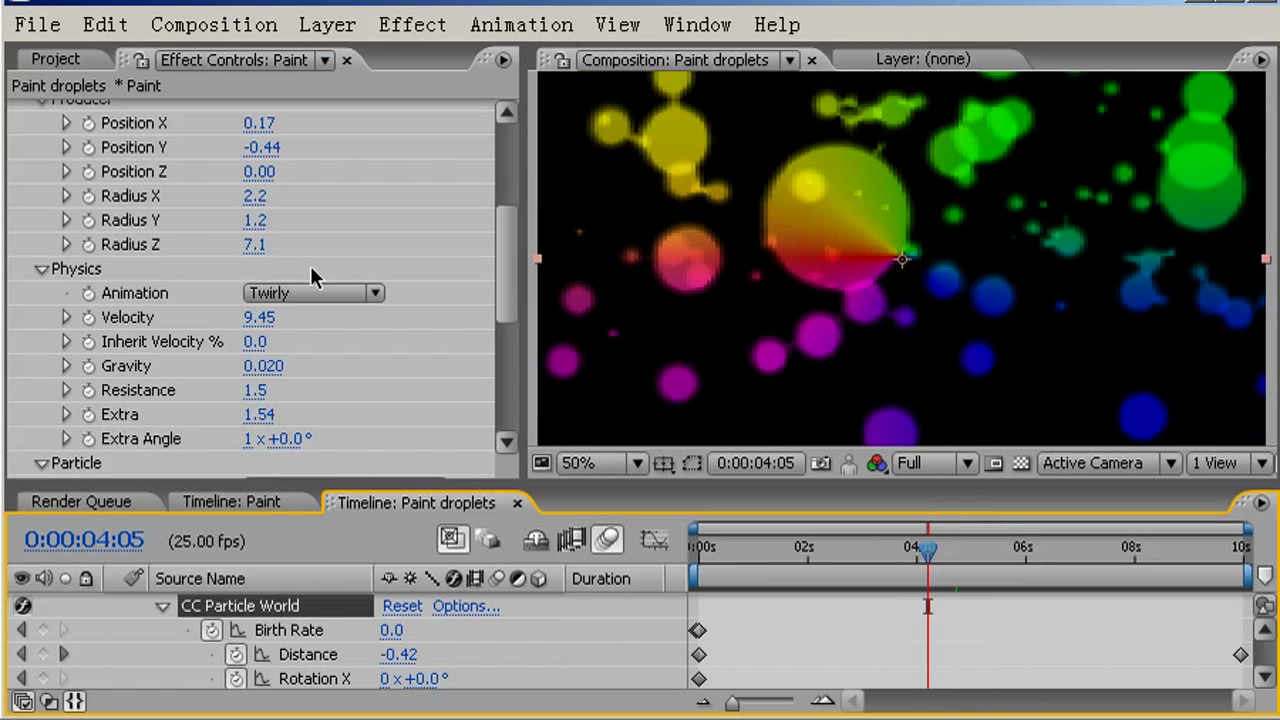
pyautogui.moveTo(257, 221); pyautogui.dragTo(249, 217)
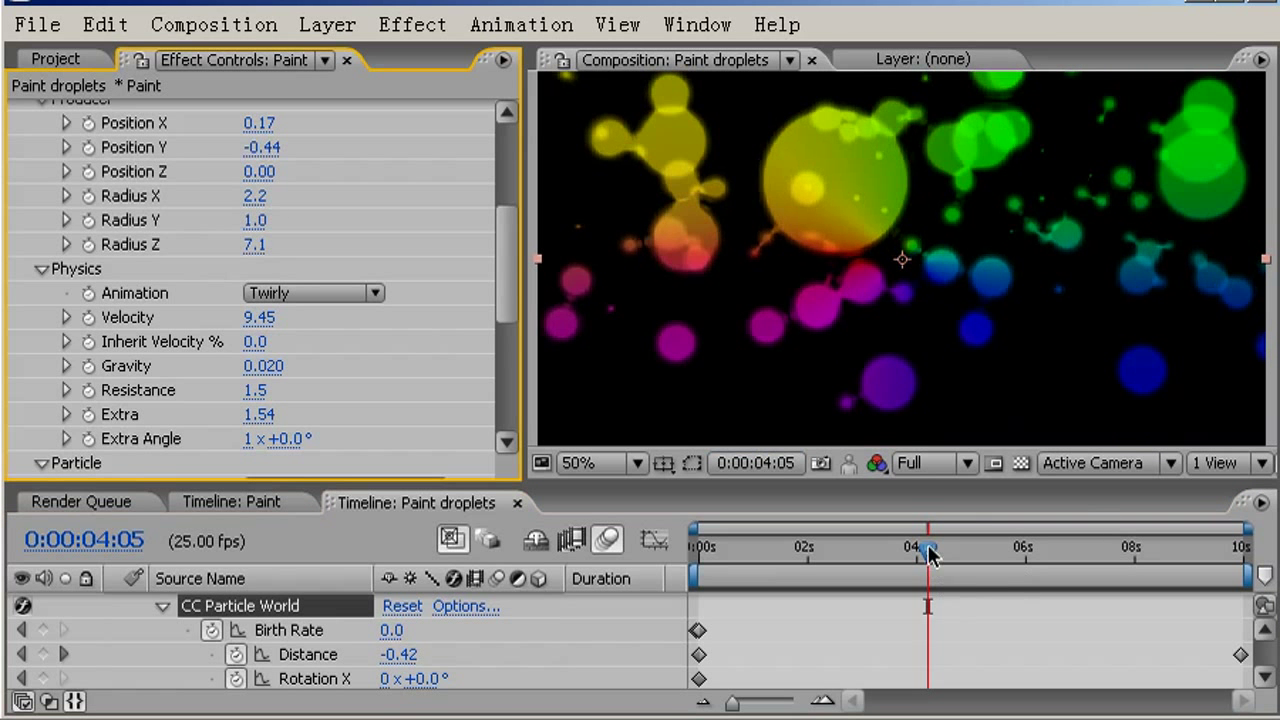
pyautogui.moveTo(963, 551)
pyautogui.mouseDown()
pyautogui.moveTo(1229, 551)
pyautogui.moveTo(1049, 551)
pyautogui.moveTo(968, 593)
pyautogui.moveTo(697, 651)
pyautogui.moveTo(810, 643)
pyautogui.moveTo(857, 614)
pyautogui.moveTo(1037, 591)
pyautogui.moveTo(1100, 553)
pyautogui.moveTo(1243, 562)
pyautogui.moveTo(1100, 614)
pyautogui.moveTo(757, 634)
pyautogui.moveTo(883, 606)
pyautogui.mouseUp()
pyautogui.moveTo(508, 323)
pyautogui.mouseDown()
pyautogui.moveTo(501, 235)
pyautogui.moveTo(65, 200)
pyautogui.mouseUp()
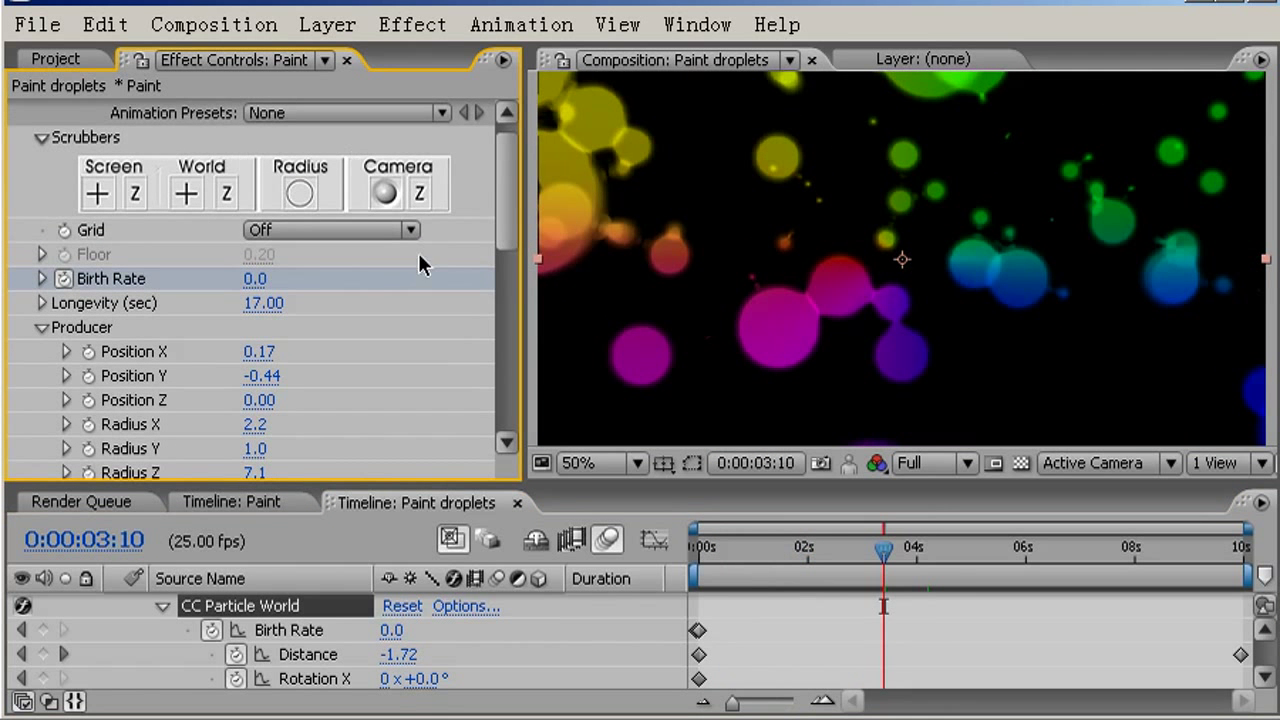
pyautogui.moveTo(509, 222)
pyautogui.mouseDown()
pyautogui.moveTo(534, 280)
pyautogui.moveTo(539, 400)
pyautogui.mouseUp()
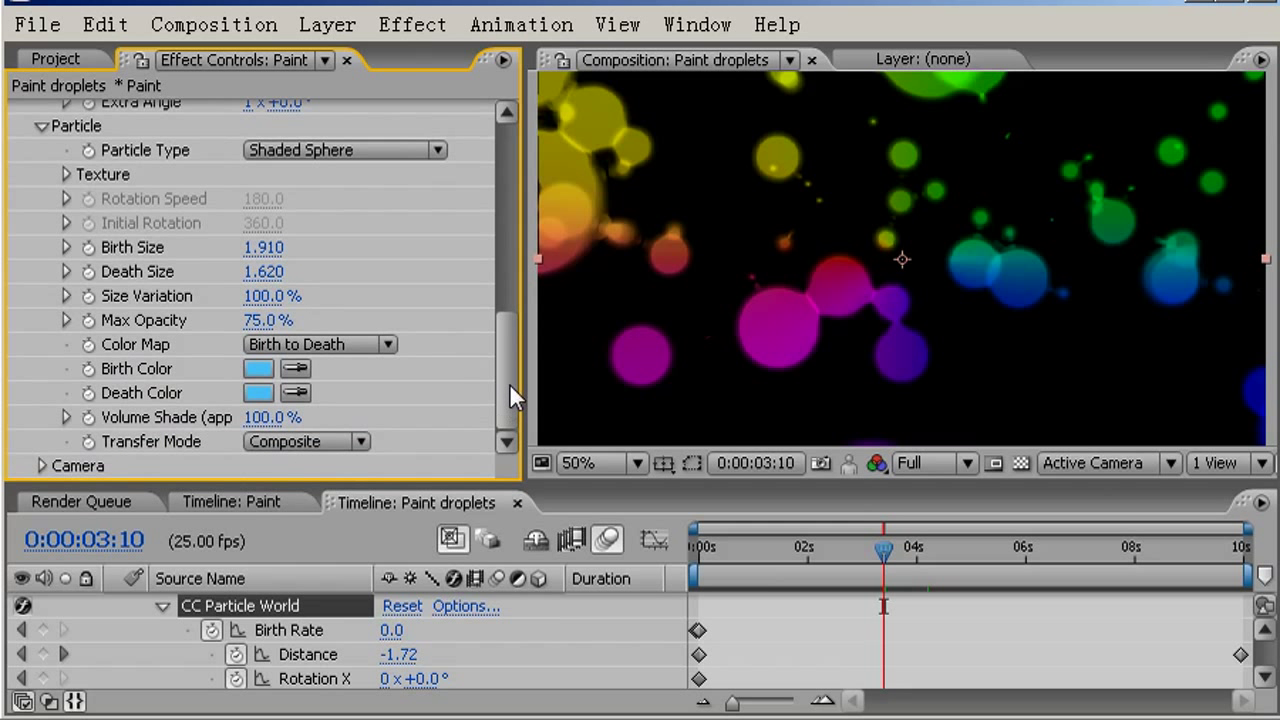
pyautogui.moveTo(509, 320); pyautogui.dragTo(482, 146)
# Collapse CC Particle World and the Paint layer, then switch to the Paint composition timeline.
pyautogui.click(21, 112)
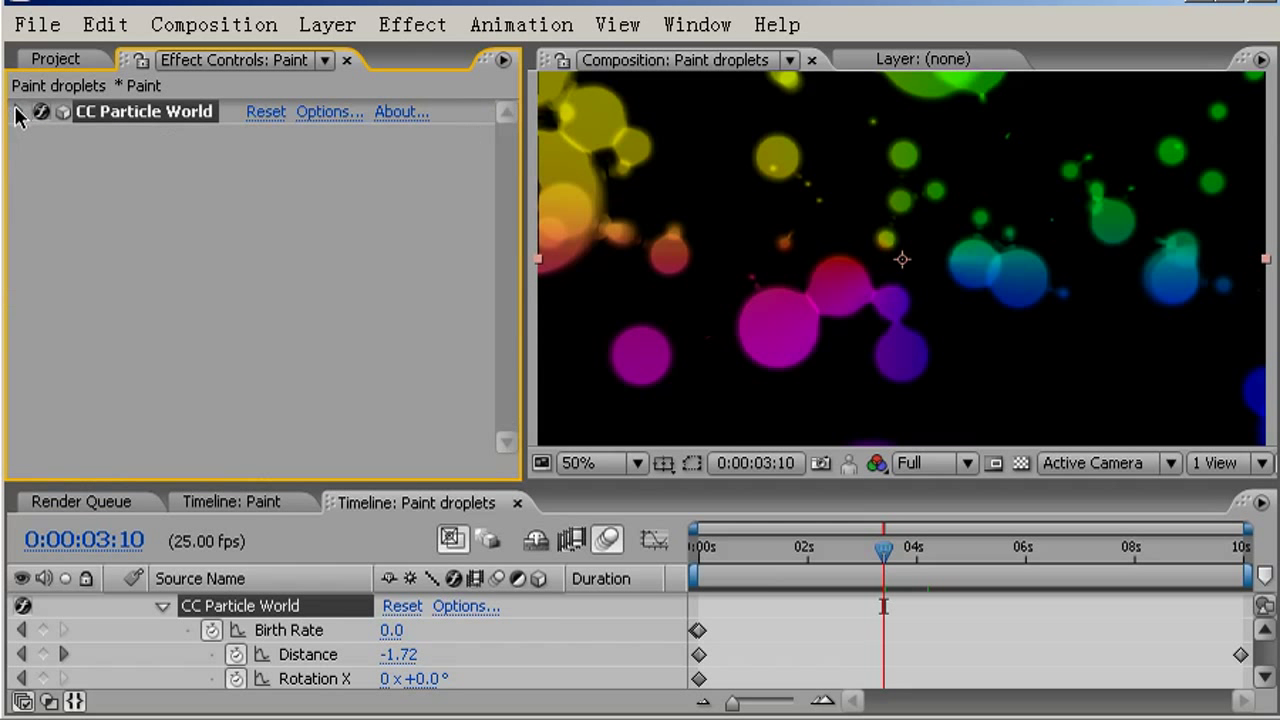
pyautogui.click(166, 607)
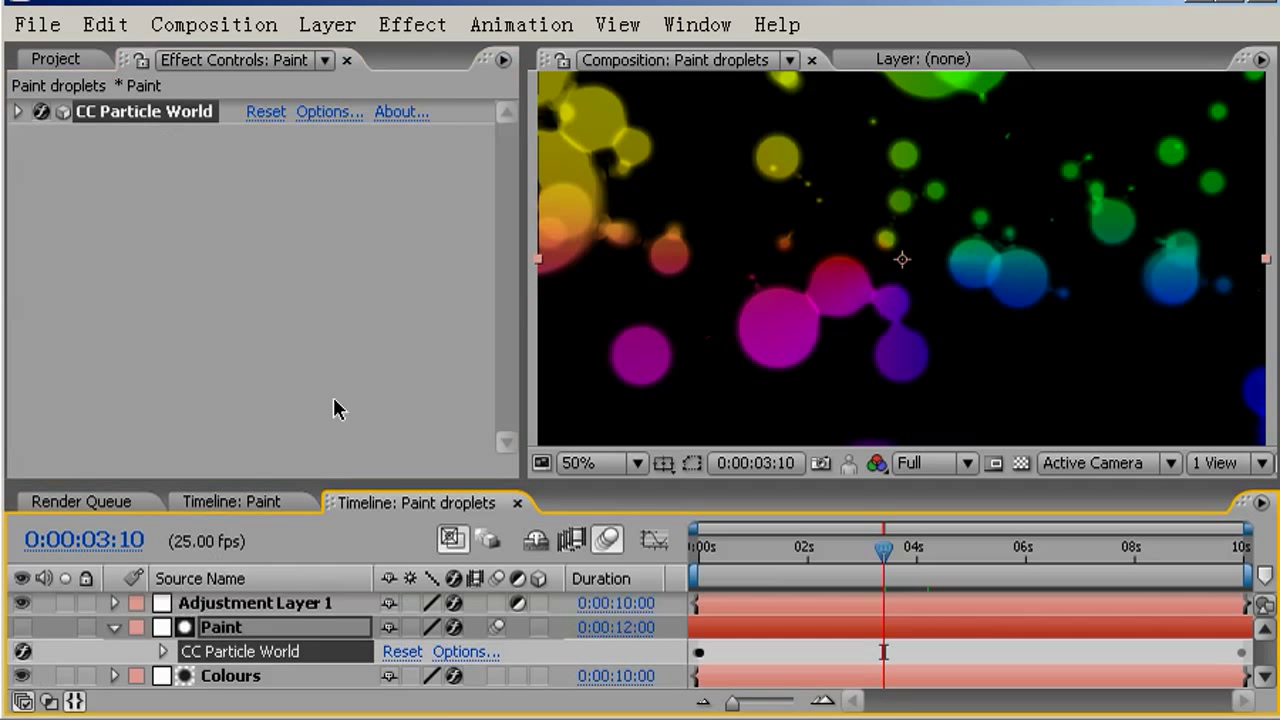
pyautogui.click(114, 628)
pyautogui.click(249, 503)
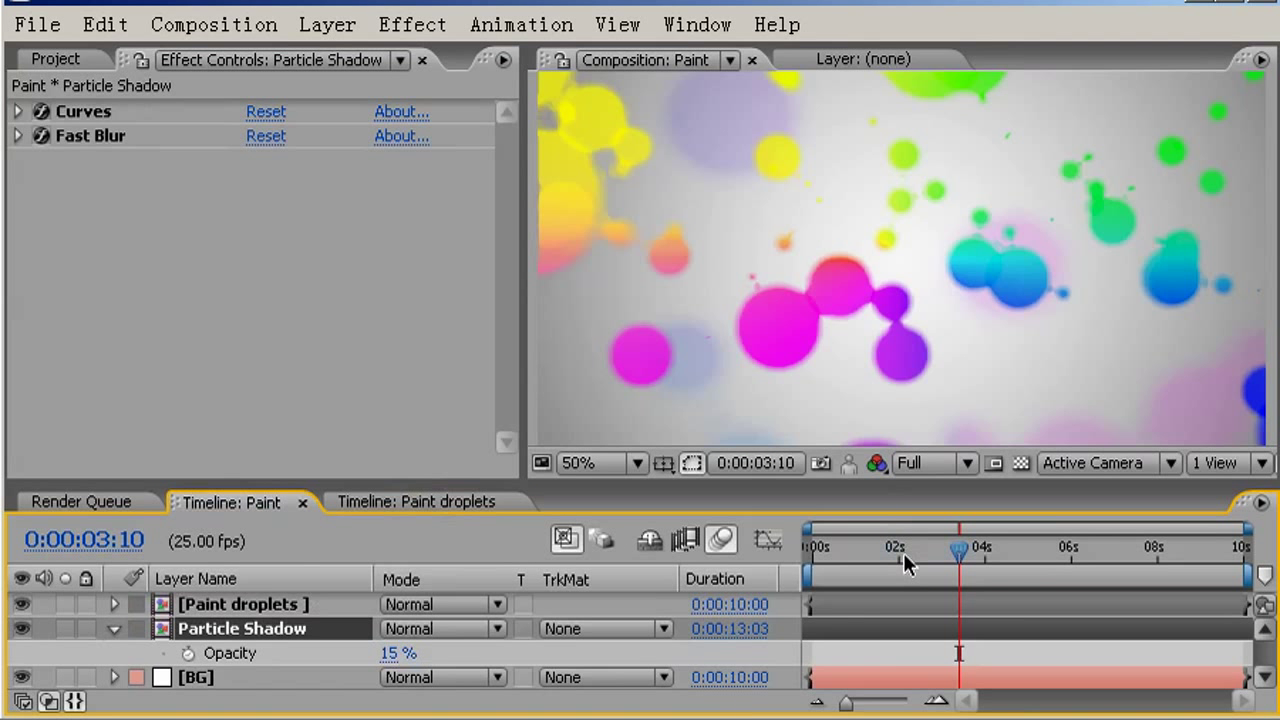
# Duplicate Paint droplets into two more copies and delete Curves from the top copy.
pyautogui.moveTo(903, 555)
pyautogui.mouseDown()
pyautogui.moveTo(960, 542)
pyautogui.moveTo(936, 548)
pyautogui.moveTo(1157, 562)
pyautogui.moveTo(1107, 572)
pyautogui.mouseUp()
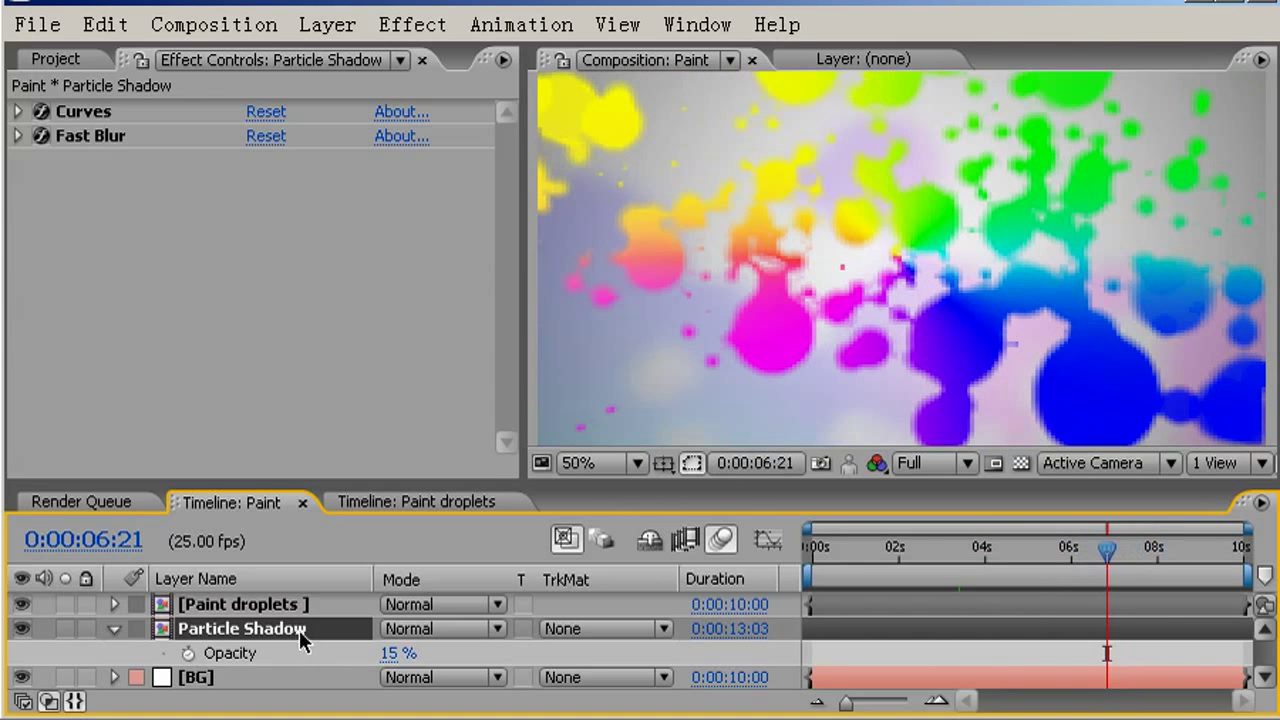
pyautogui.click(262, 608)
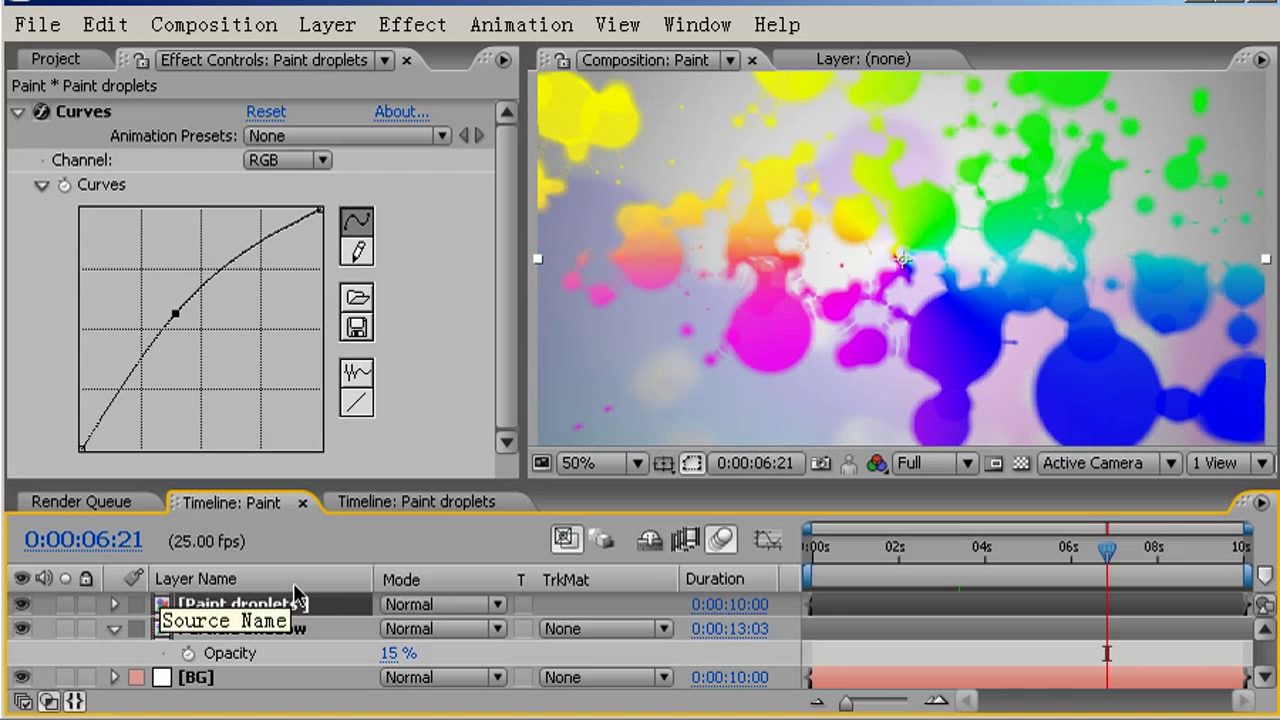
pyautogui.hotkey('ctrl', 'd')
pyautogui.hotkey('ctrl', 'd')
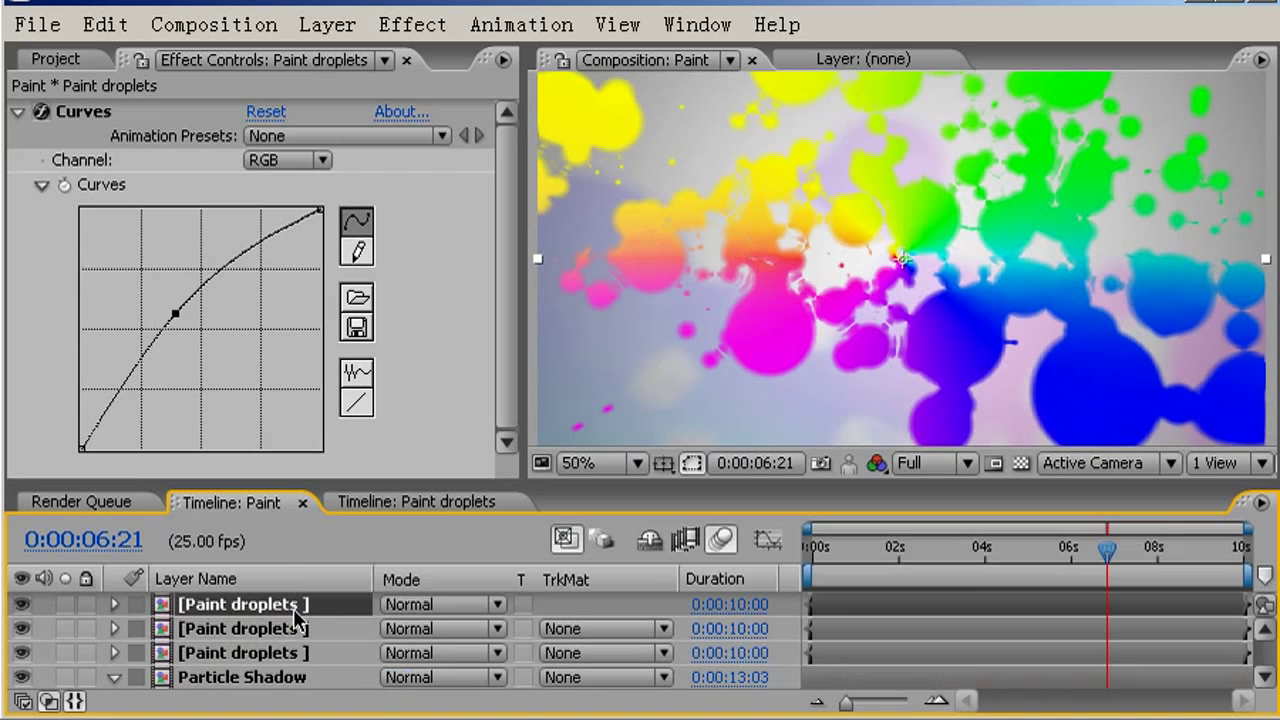
pyautogui.click(283, 632)
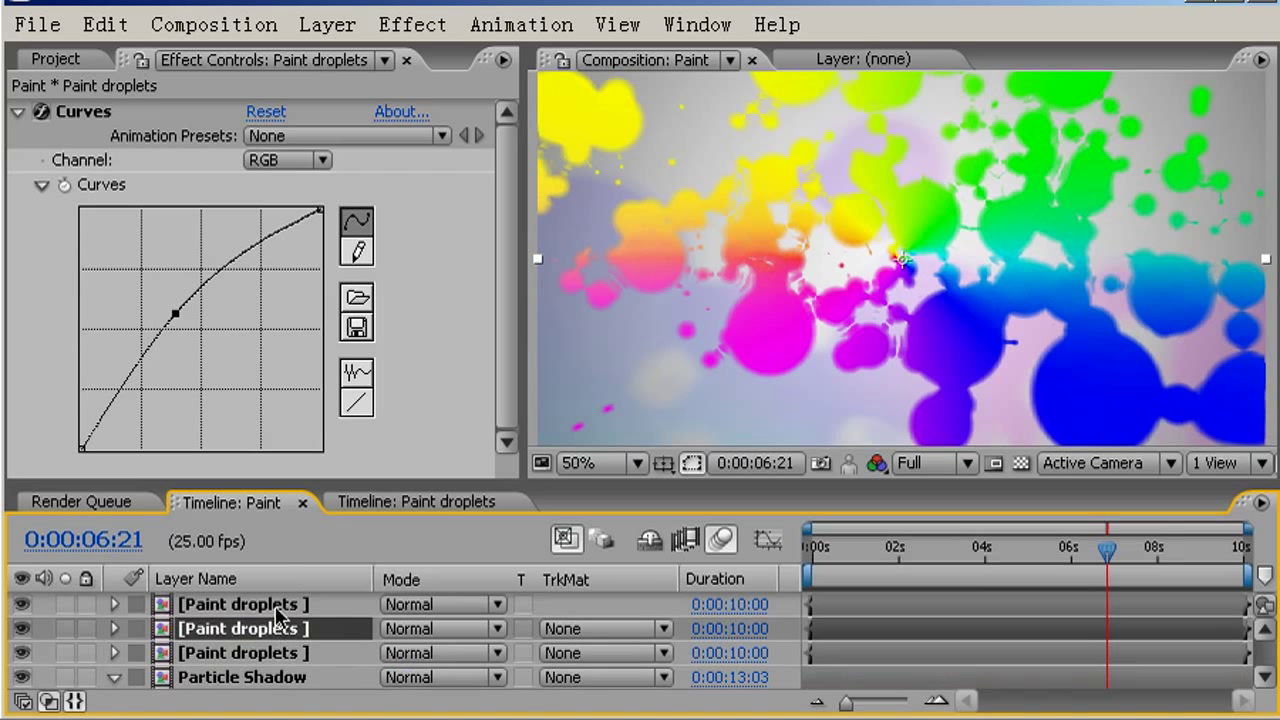
pyautogui.click(288, 657)
pyautogui.click(283, 610)
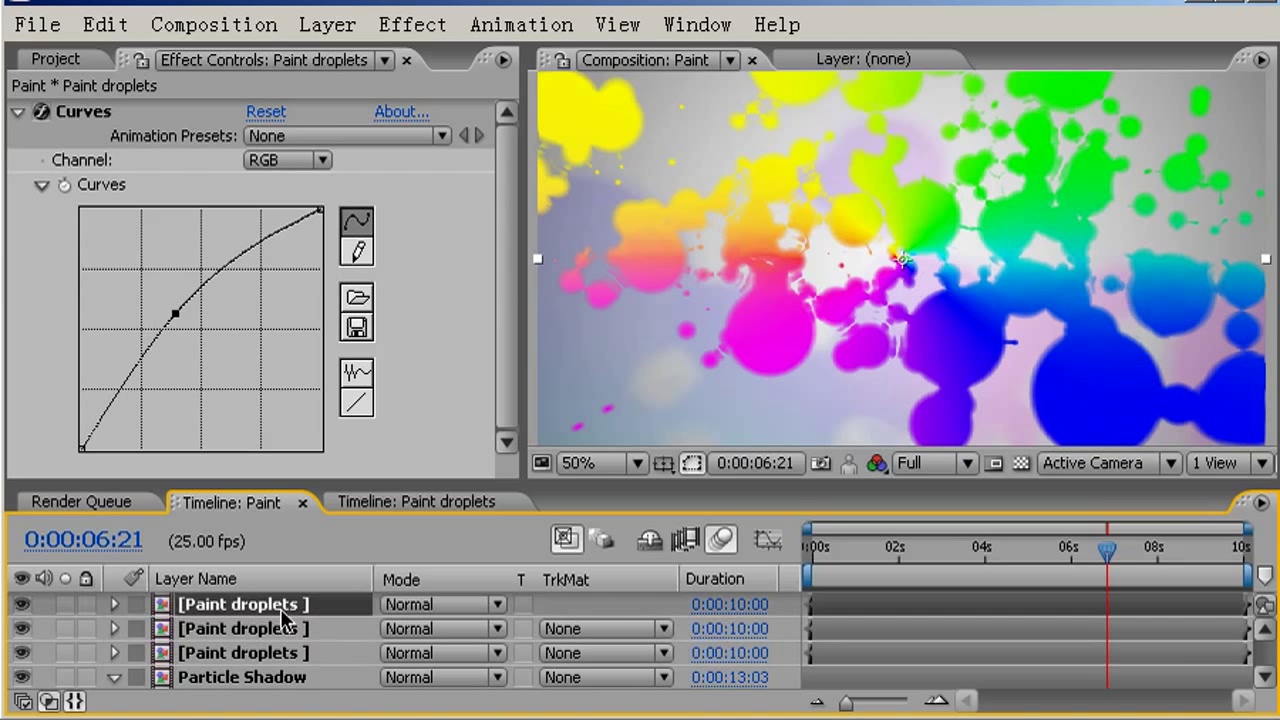
pyautogui.click(84, 113)
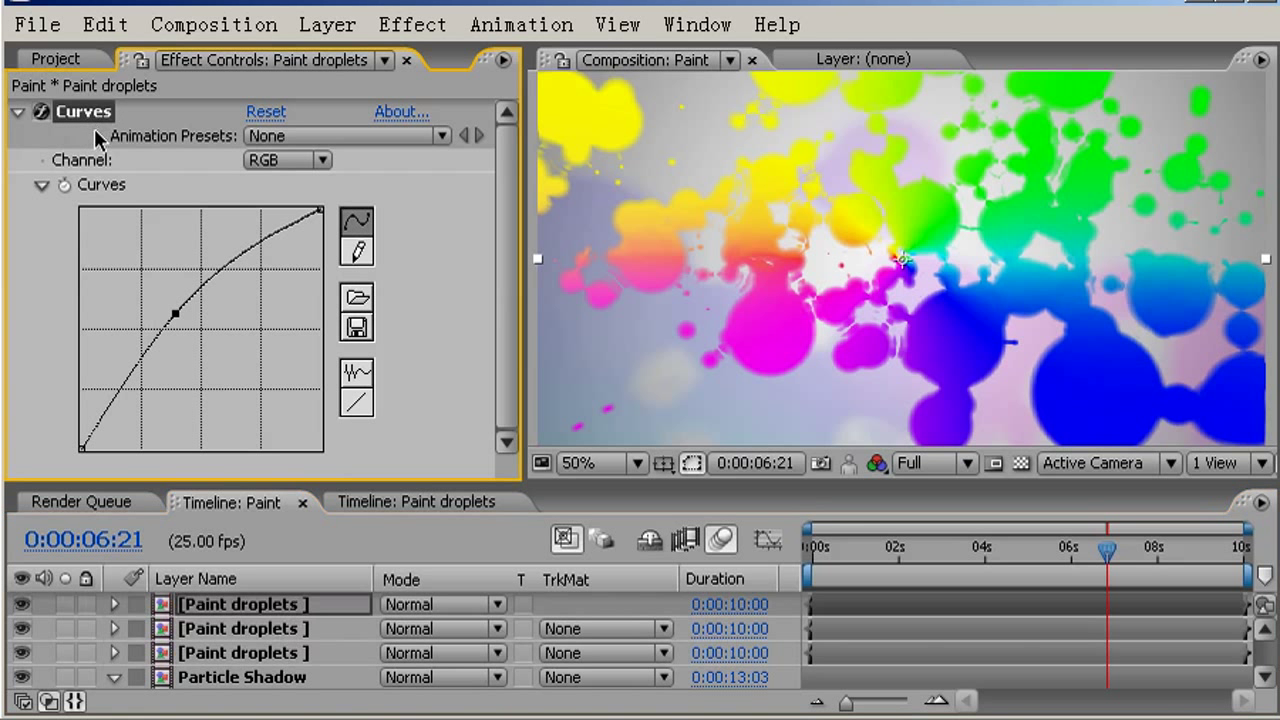
pyautogui.press('Delete')
# Reset layer 2's Curves, set its TrkMat to Alpha Inverted Matte and solo it.
pyautogui.click(285, 630)
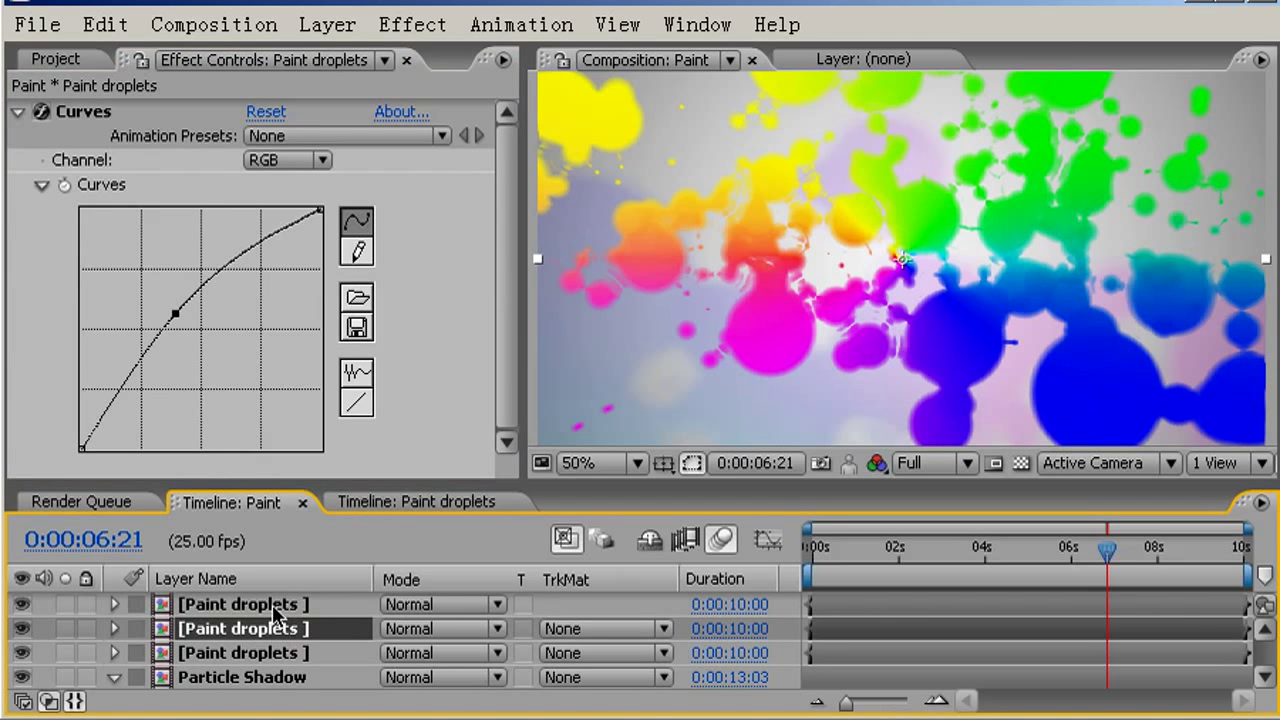
pyautogui.click(357, 402)
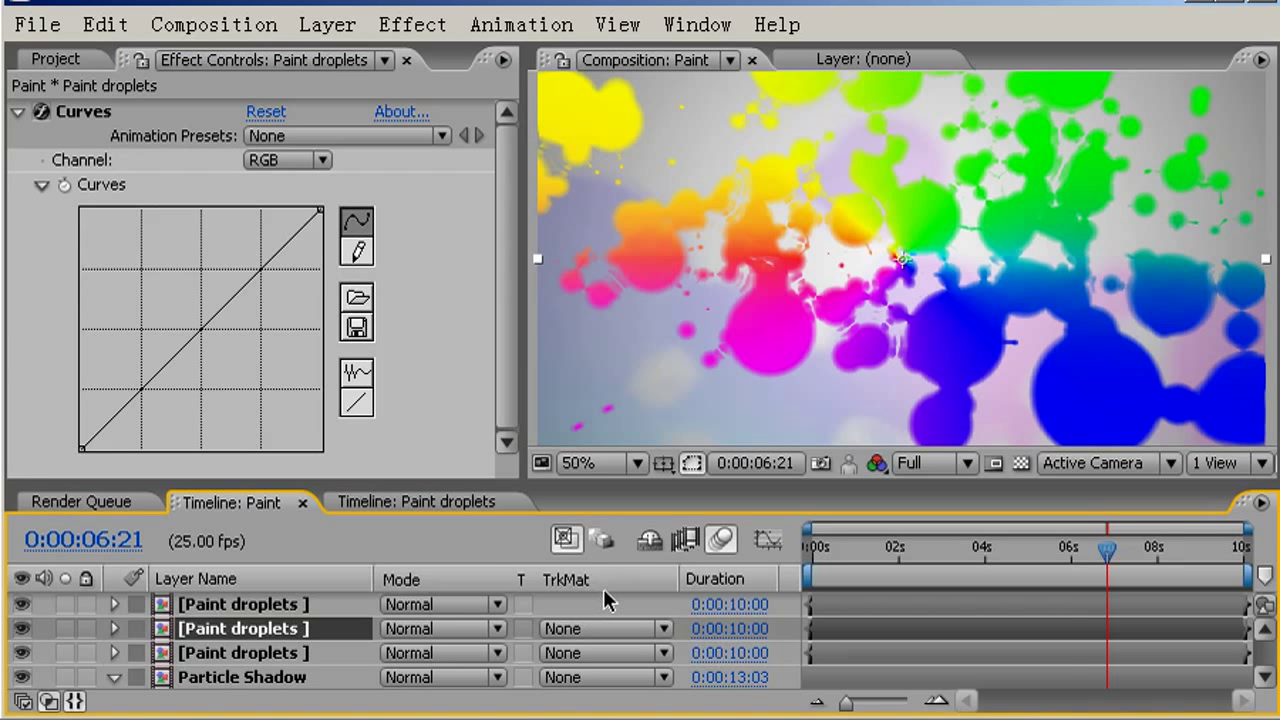
pyautogui.press('F4')
pyautogui.press('F4')
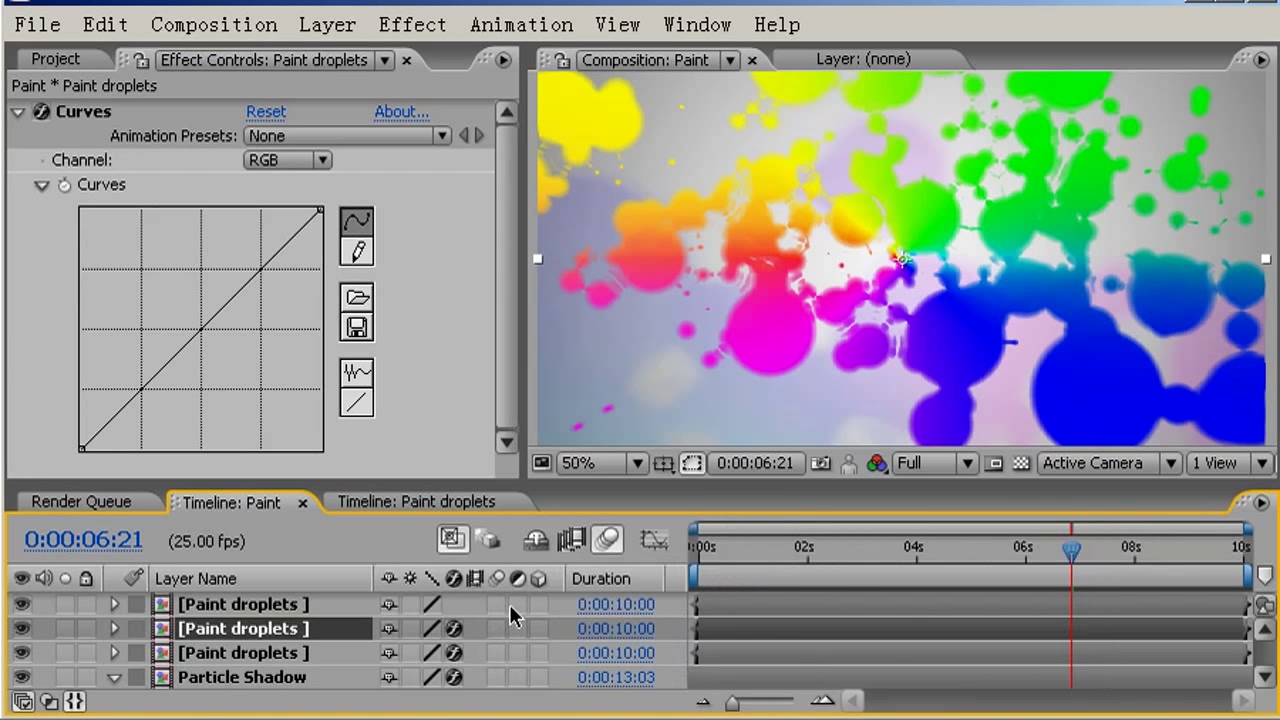
pyautogui.click(602, 627)
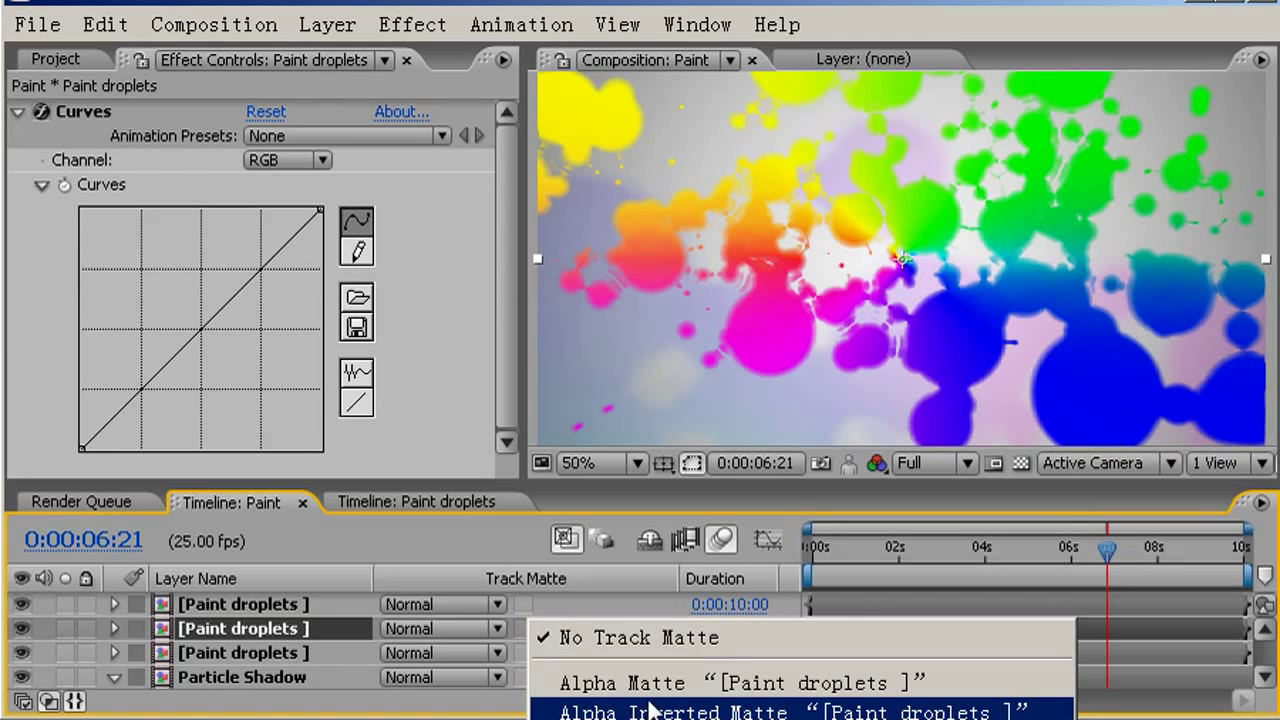
pyautogui.click(738, 712)
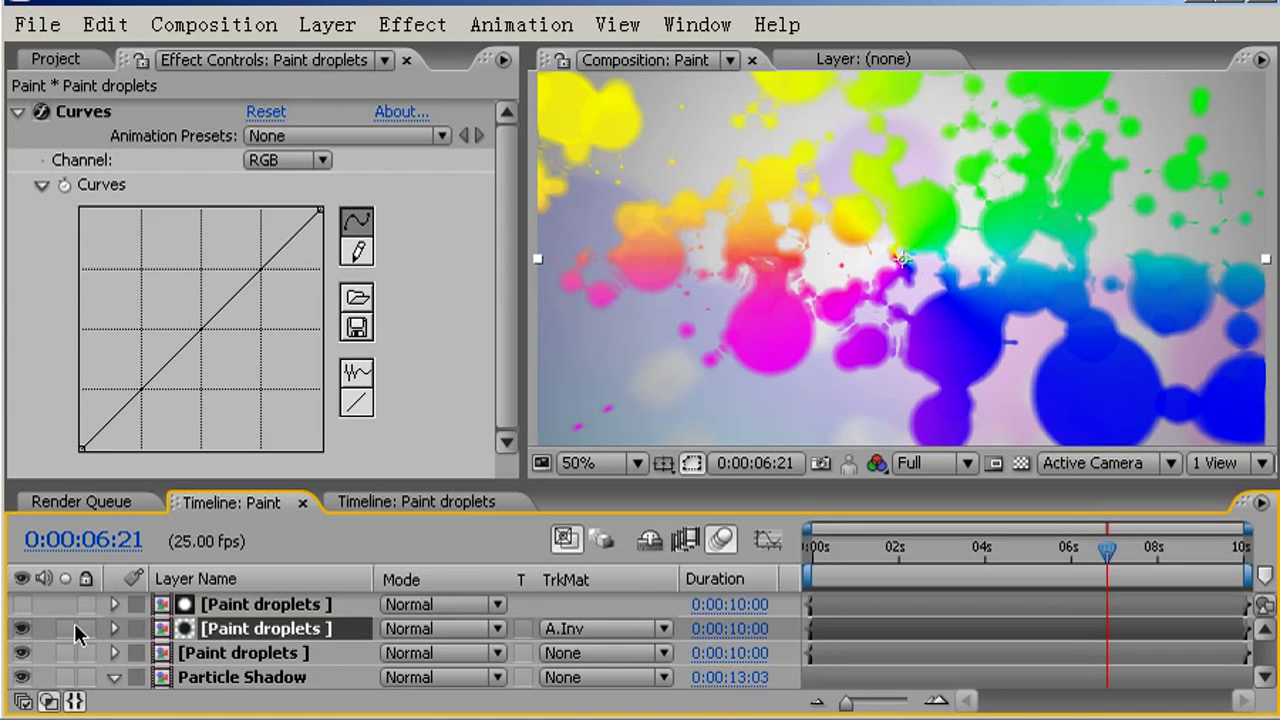
pyautogui.click(66, 629)
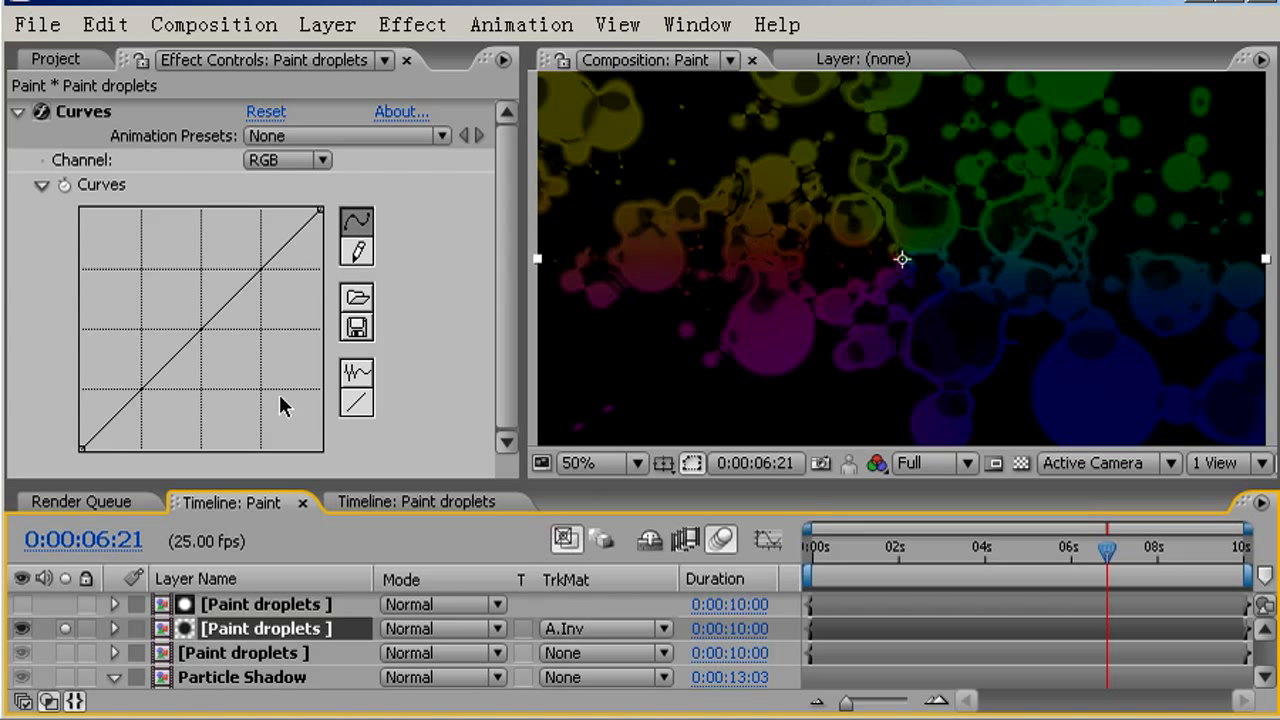
# Apply Matte Choker to the top matte layer with Choke 1 at -67 for thin outlines.
pyautogui.click(290, 604)
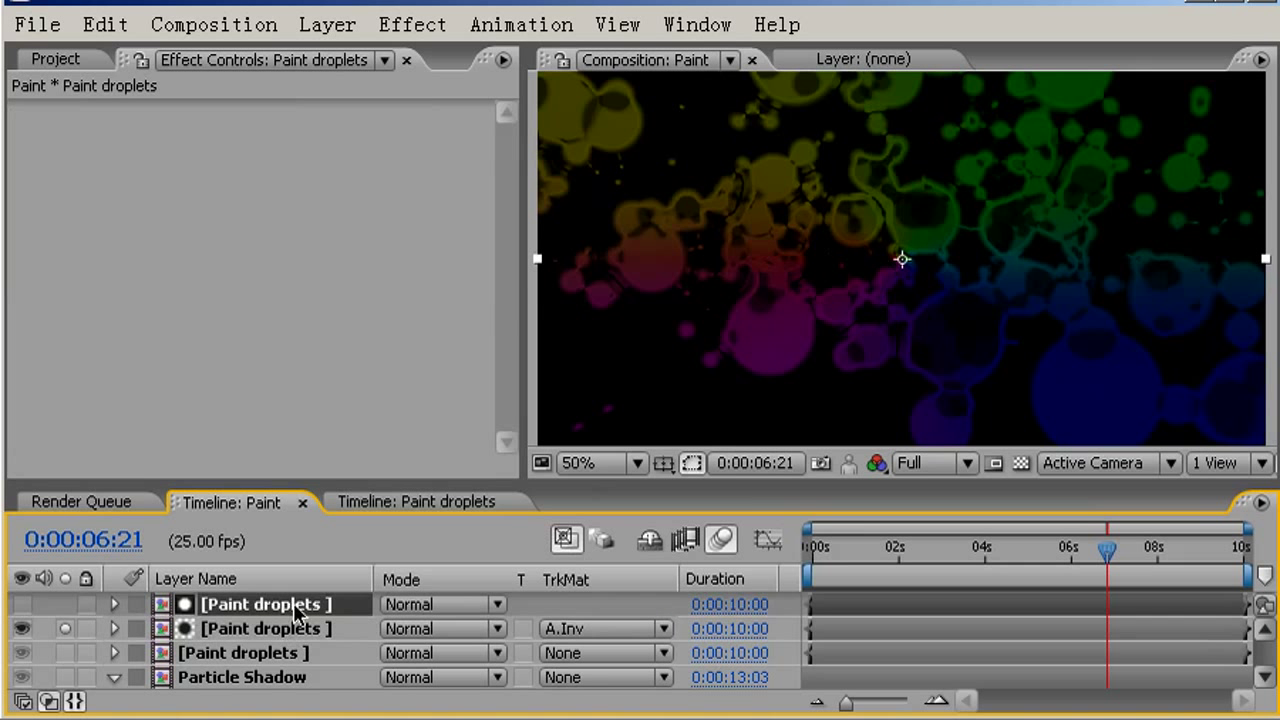
pyautogui.click(412, 24)
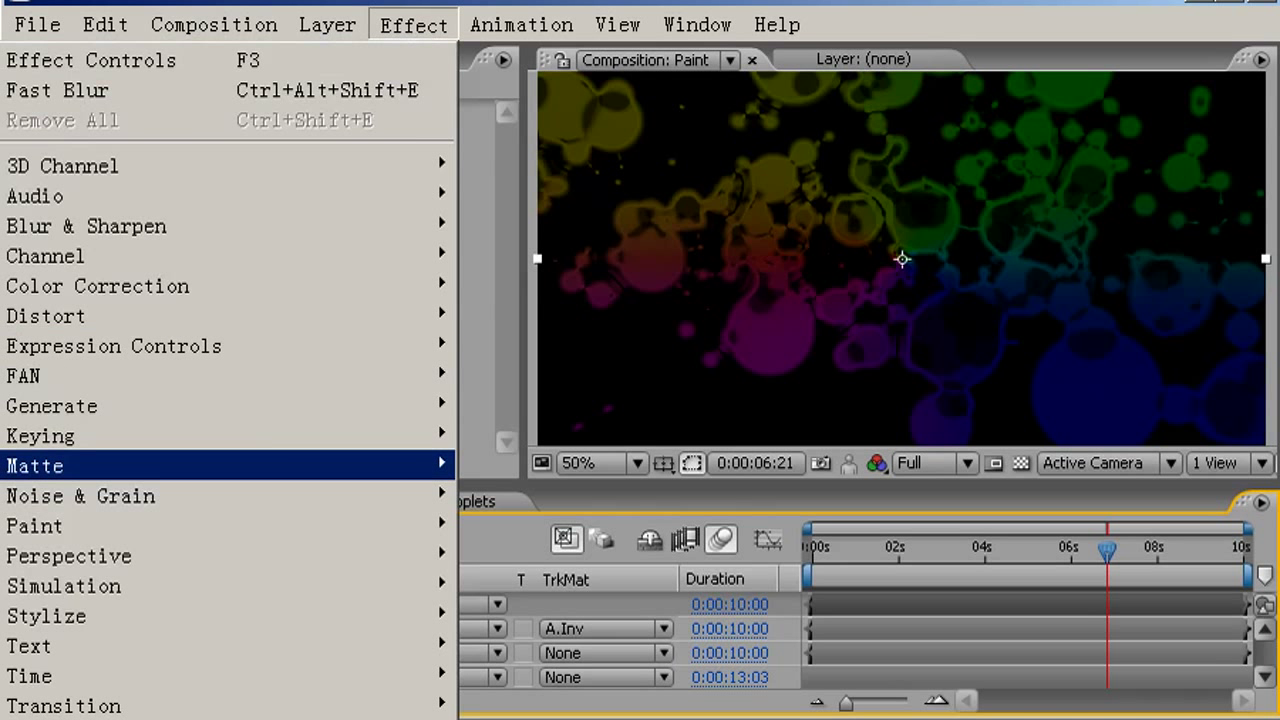
pyautogui.press('Right')
pyautogui.press('Return')
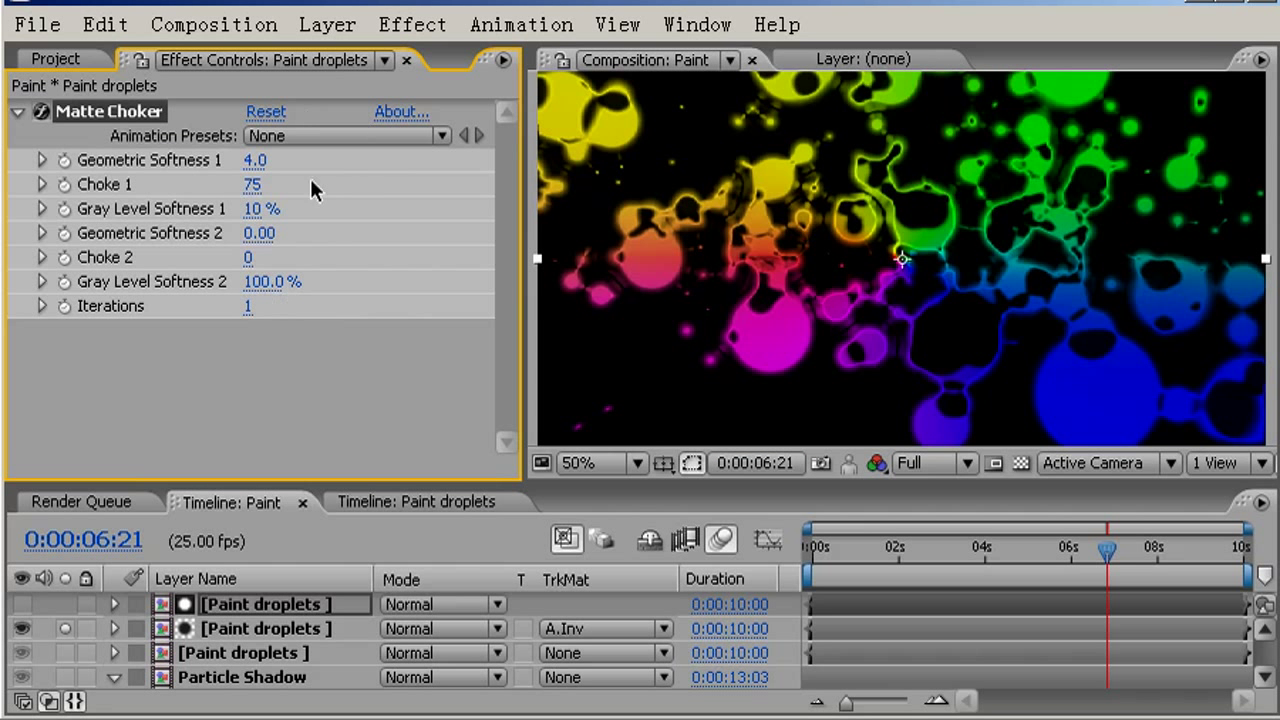
pyautogui.moveTo(233, 196)
pyautogui.mouseDown()
pyautogui.moveTo(172, 220)
pyautogui.moveTo(219, 208)
pyautogui.mouseUp()
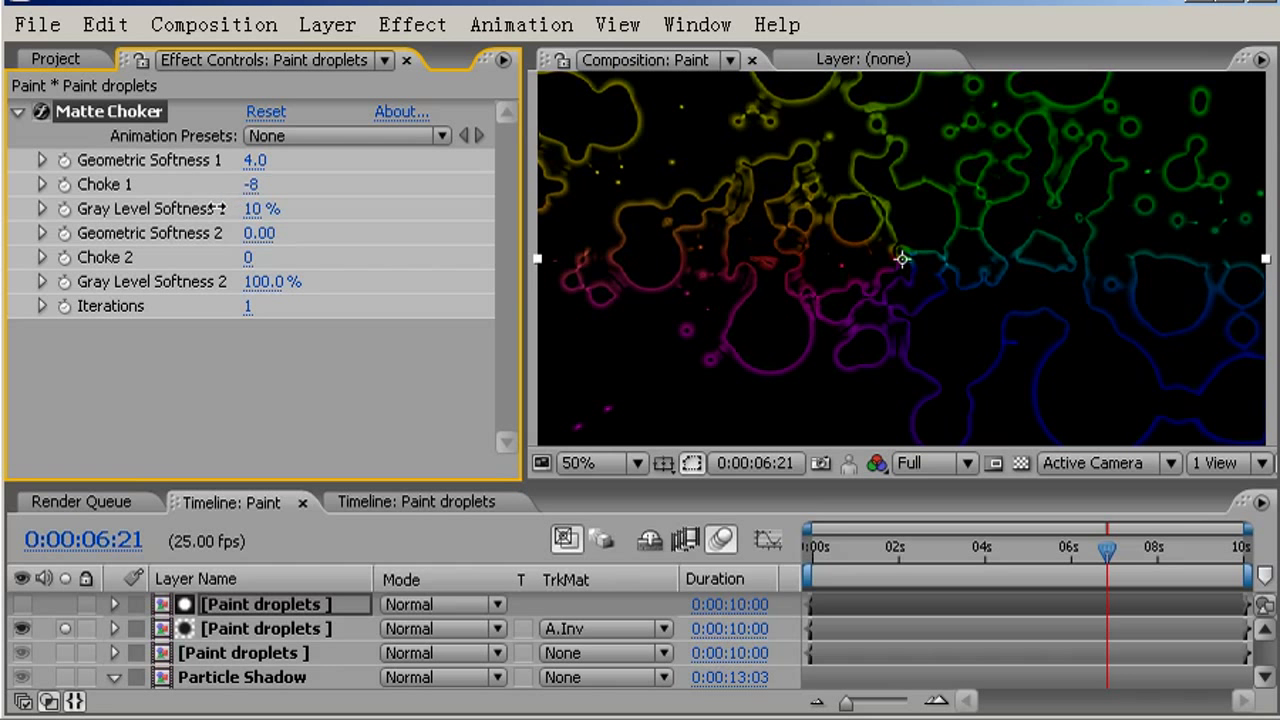
pyautogui.moveTo(213, 209)
pyautogui.mouseDown()
pyautogui.moveTo(137, 251)
pyautogui.moveTo(168, 241)
pyautogui.mouseUp()
# Drag both Curves points on layer 2 to the top-left for full brightness.
pyautogui.click(274, 632)
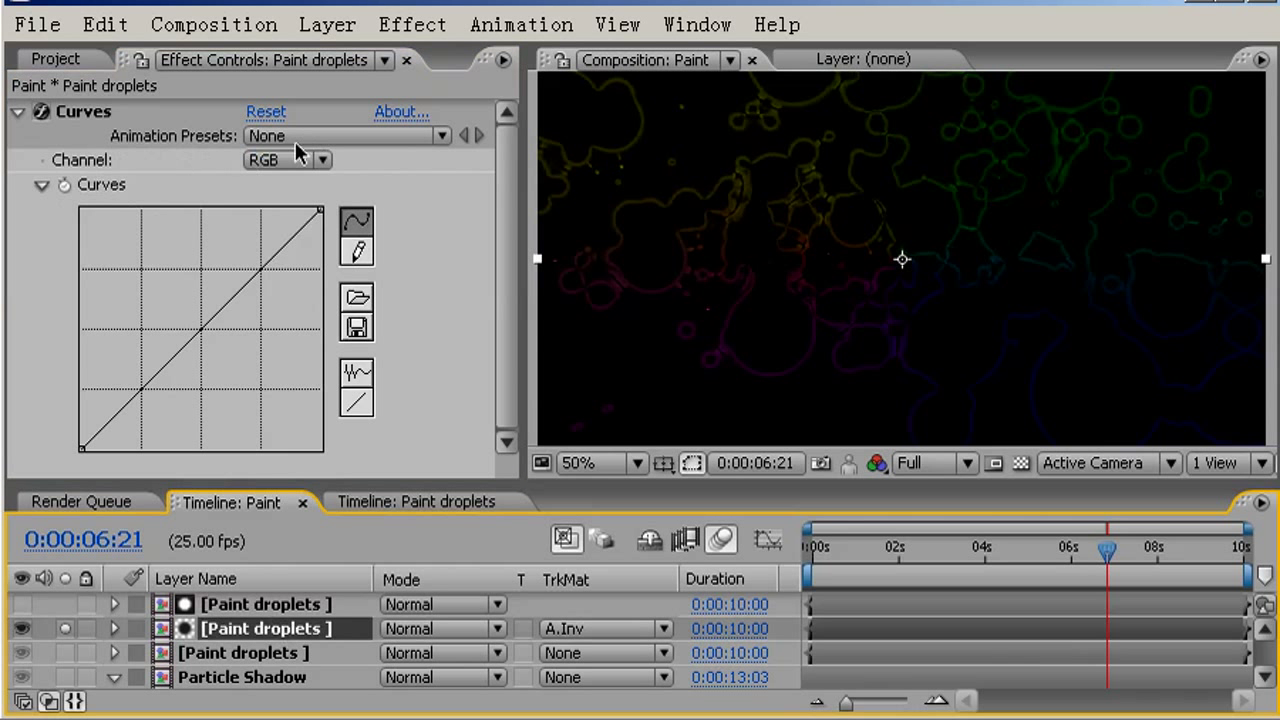
pyautogui.moveTo(322, 212); pyautogui.dragTo(82, 210)
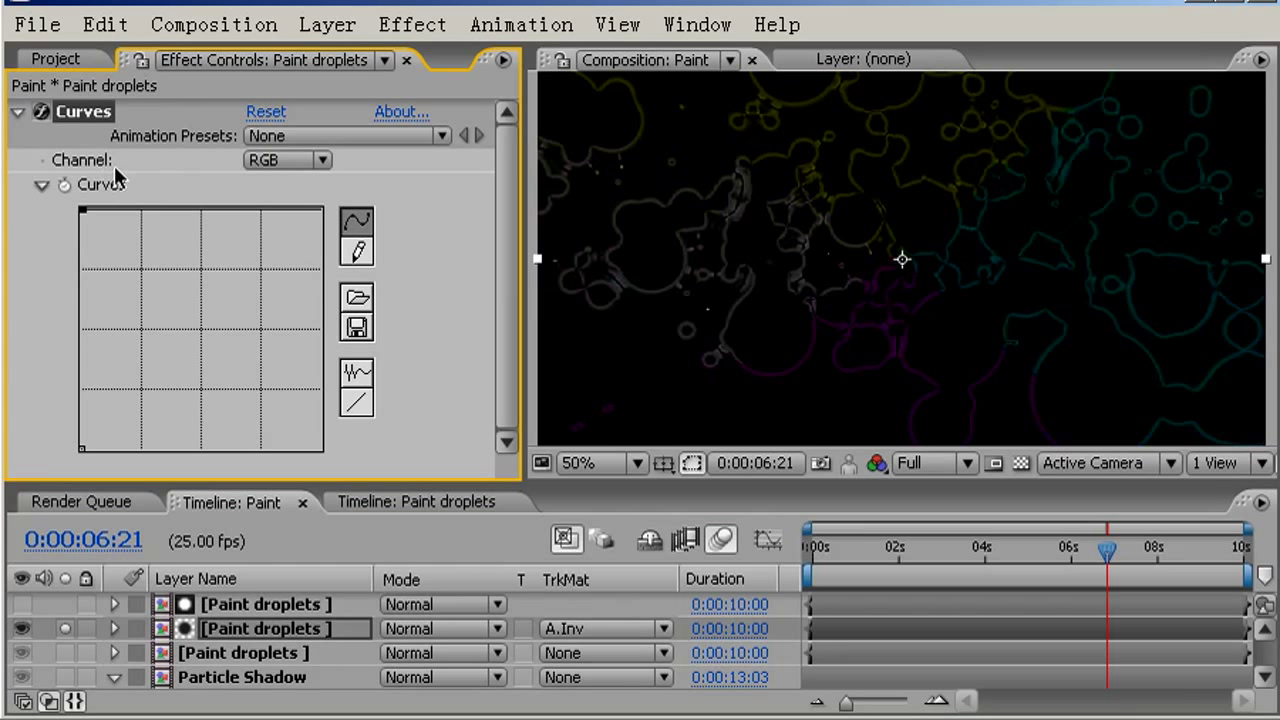
pyautogui.moveTo(82, 448); pyautogui.dragTo(38, 218)
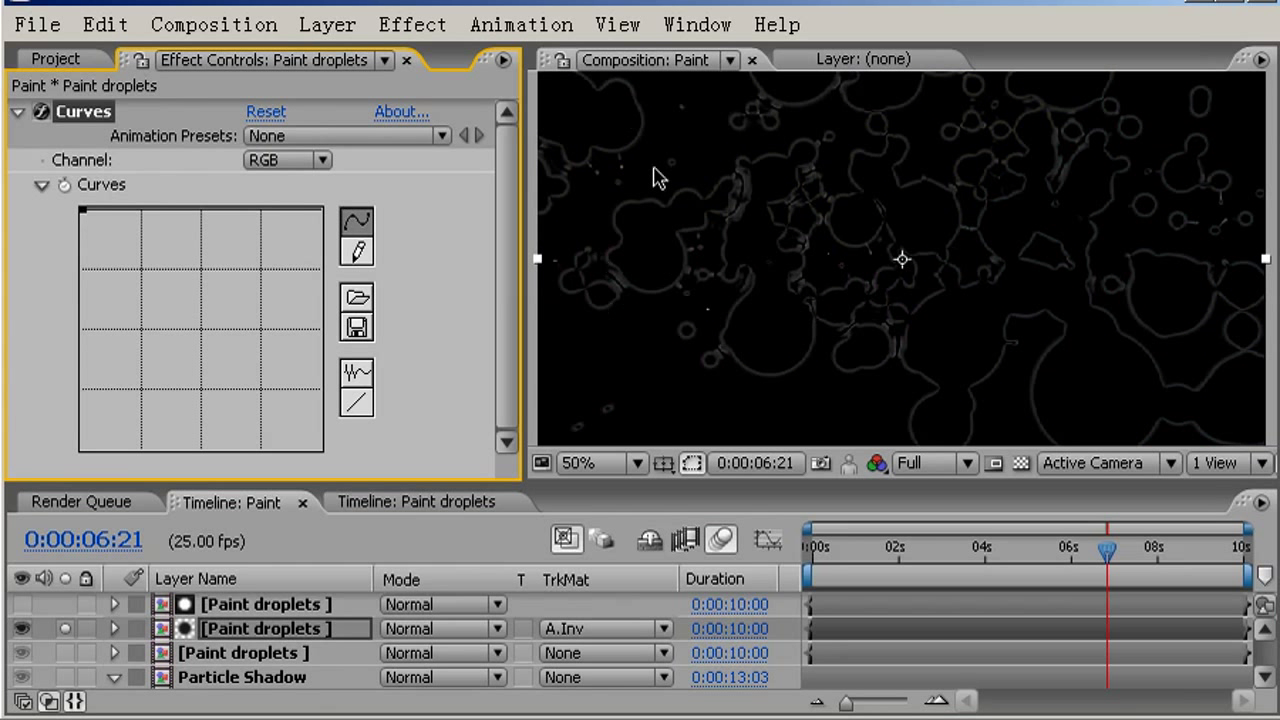
pyautogui.click(600, 345)
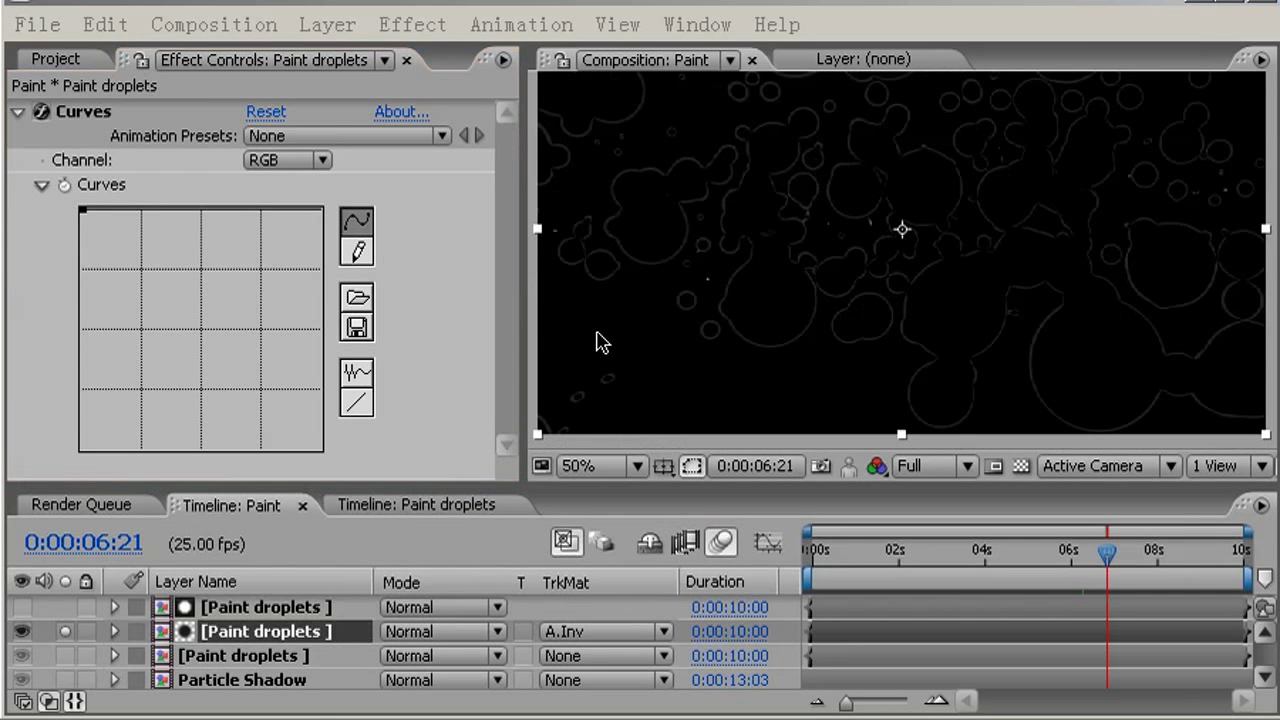
# Set the outline layer's blending mode to Add and turn Solo off.
pyautogui.click(325, 636)
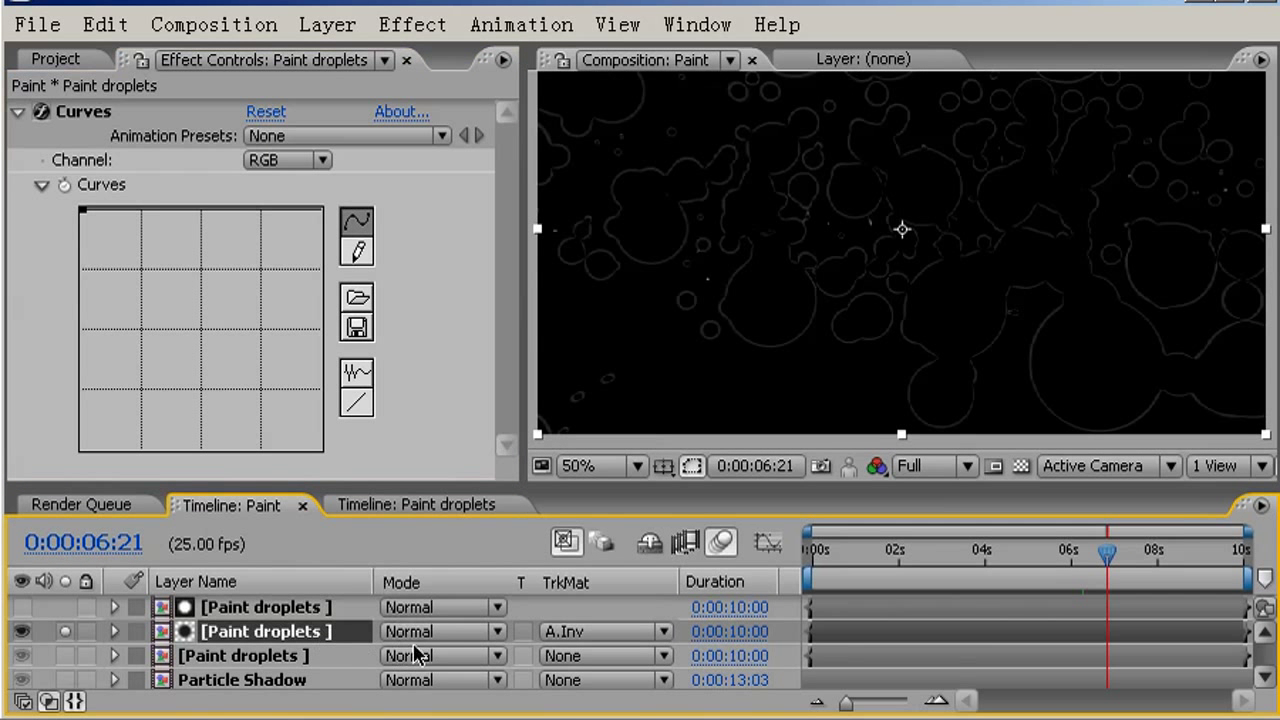
pyautogui.click(444, 631)
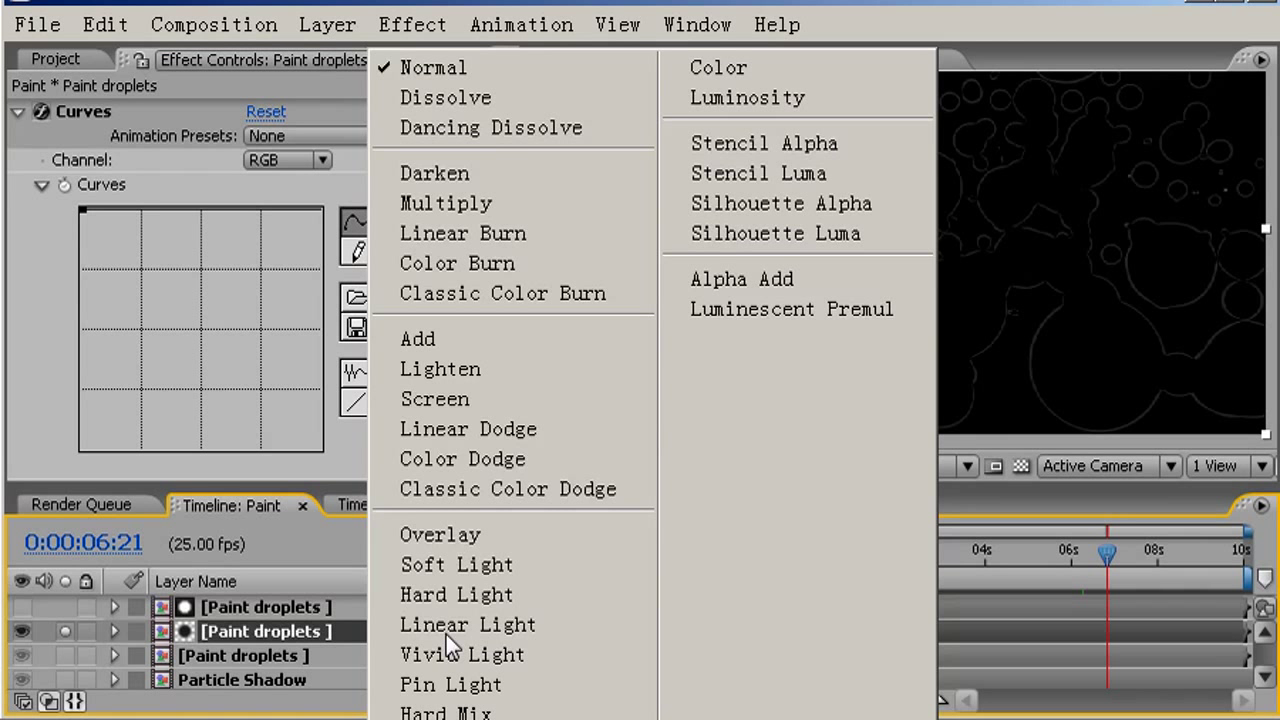
pyautogui.click(500, 350)
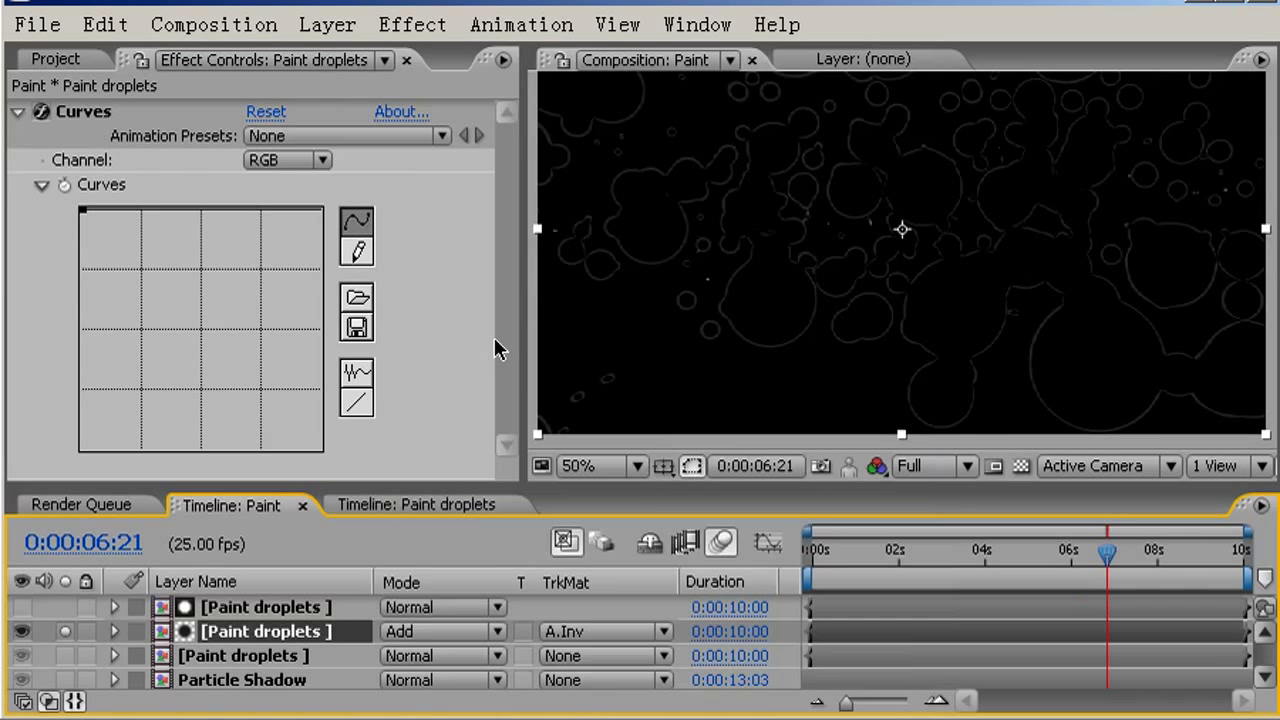
pyautogui.click(61, 630)
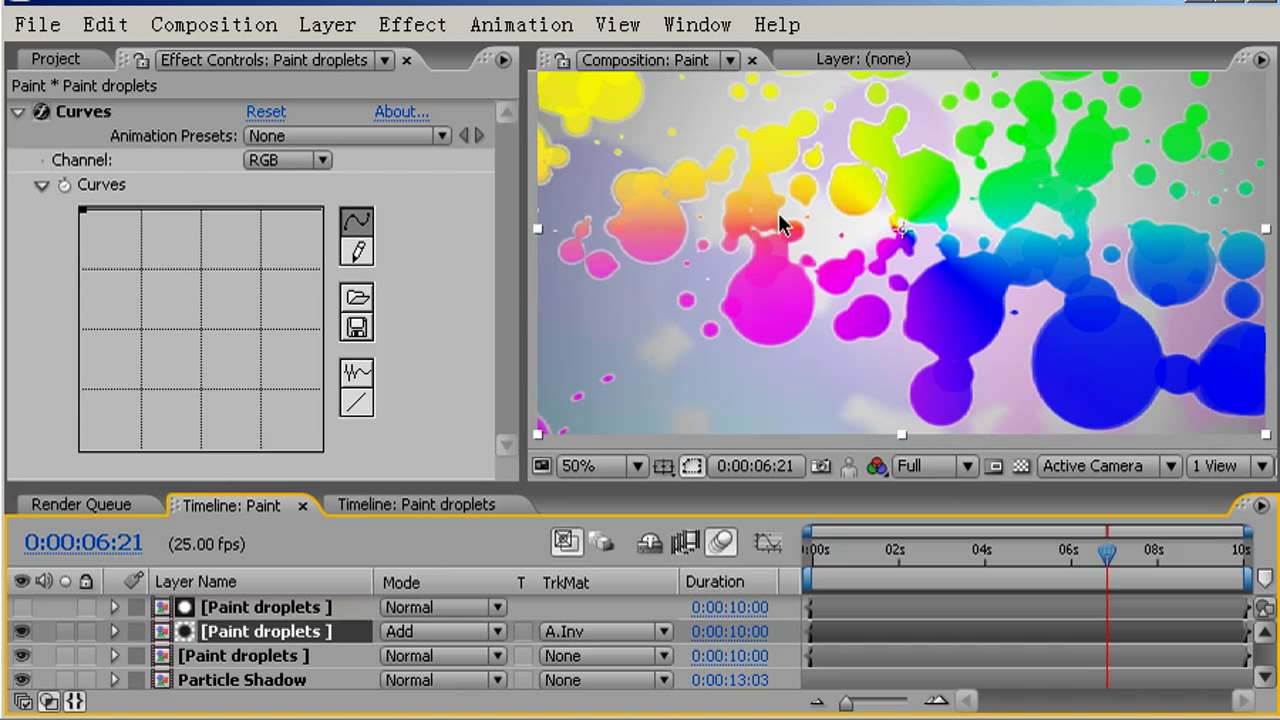
# Lower layer 2's Opacity to 33% and collapse its Curves effect.
pyautogui.press('Return')
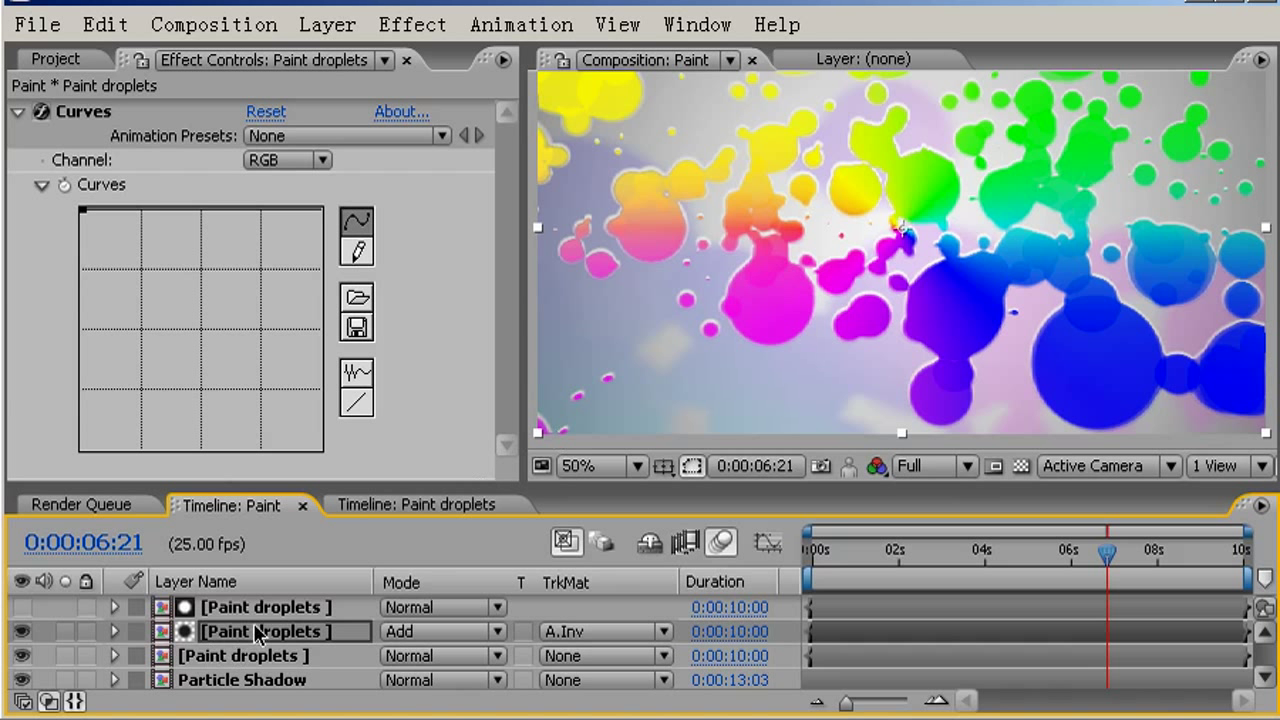
pyautogui.press('t')
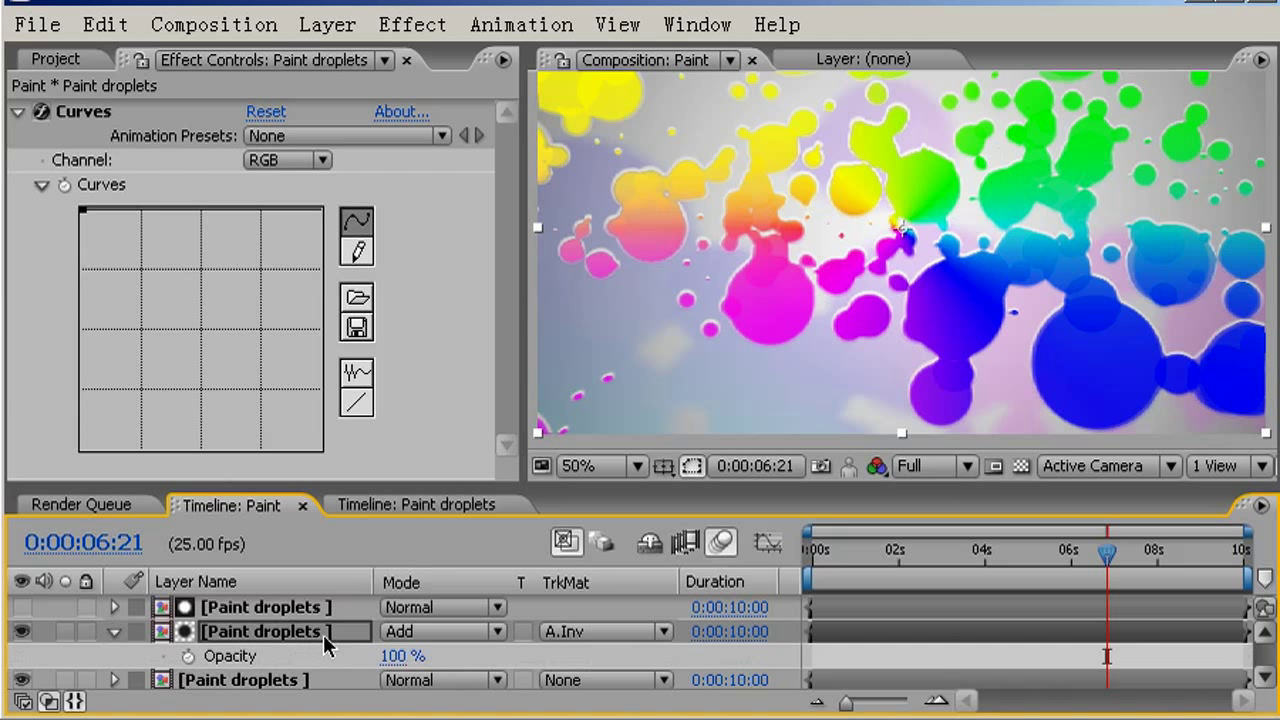
pyautogui.moveTo(392, 660); pyautogui.dragTo(265, 716)
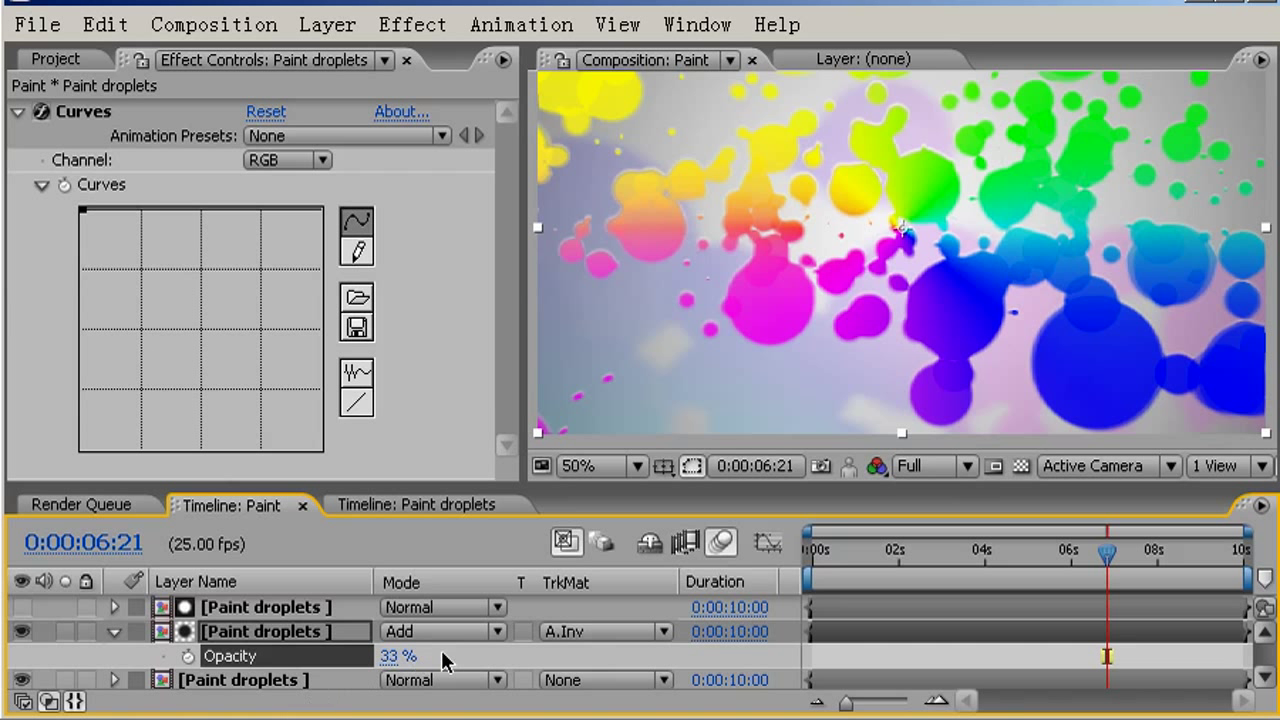
pyautogui.click(494, 645)
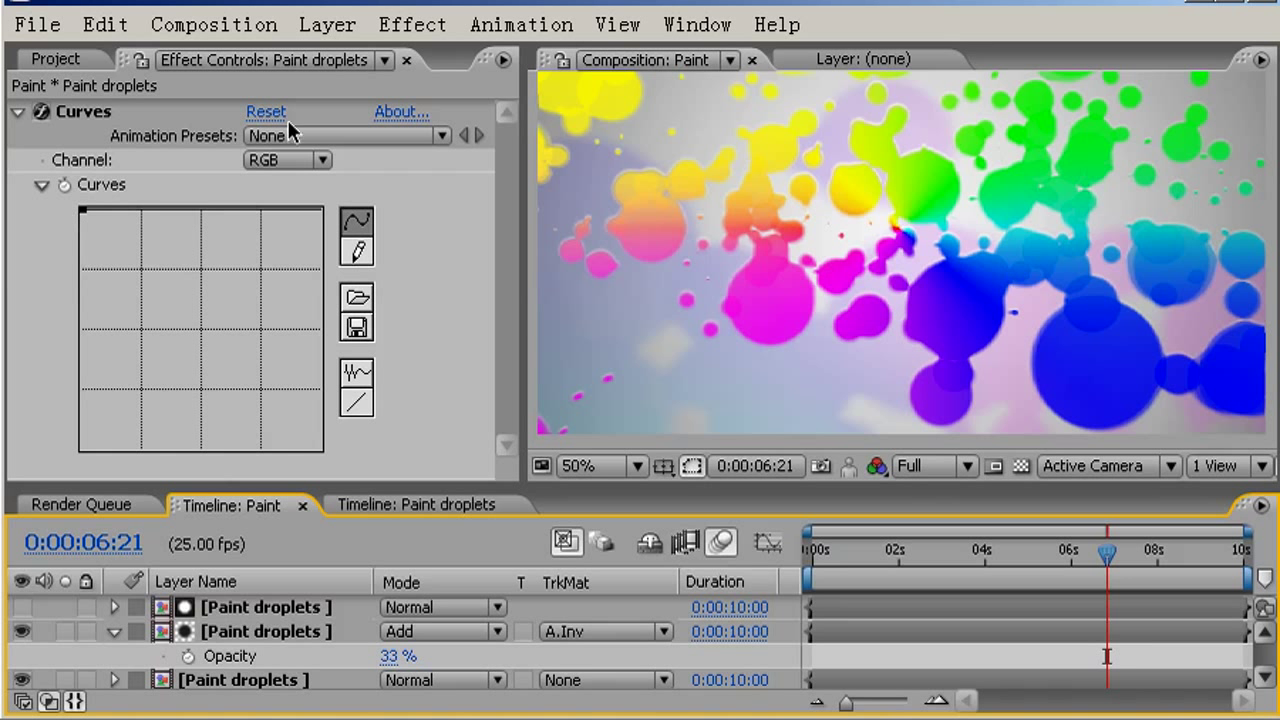
pyautogui.click(18, 111)
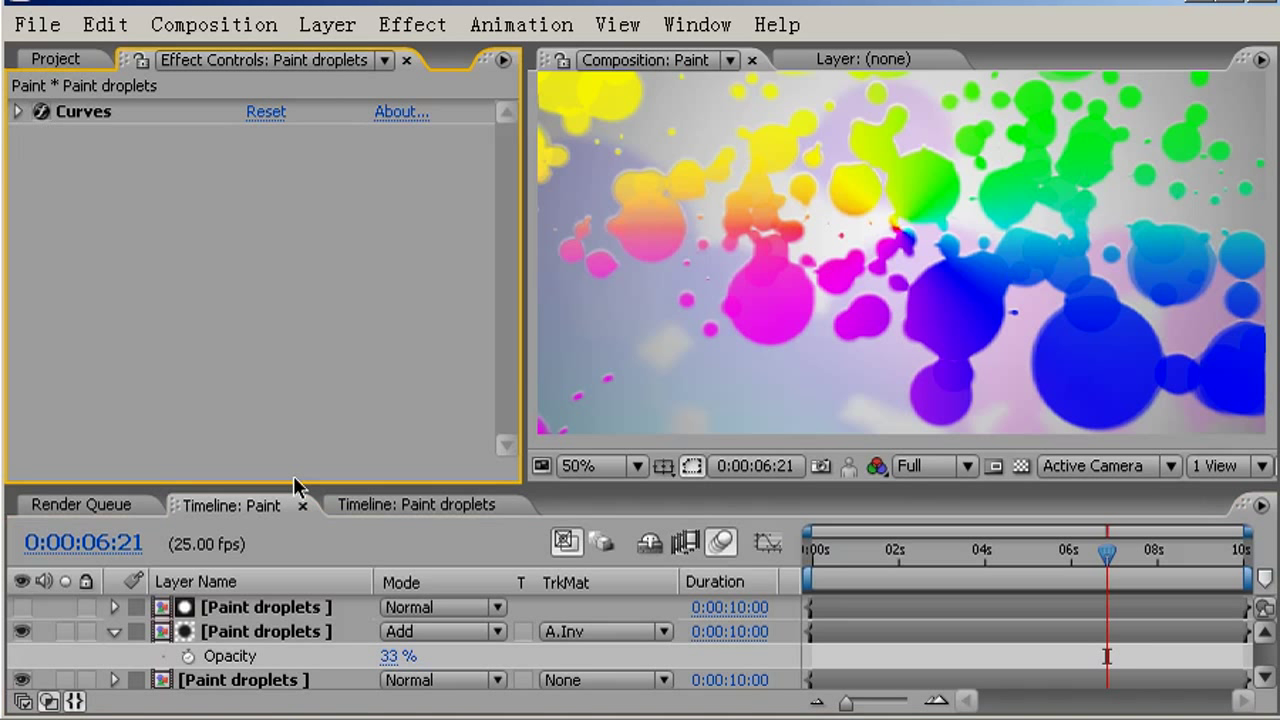
# Move the bottom droplets copy to the top and darken it with Hue/Saturation Master Lightness -100.
pyautogui.click(263, 681)
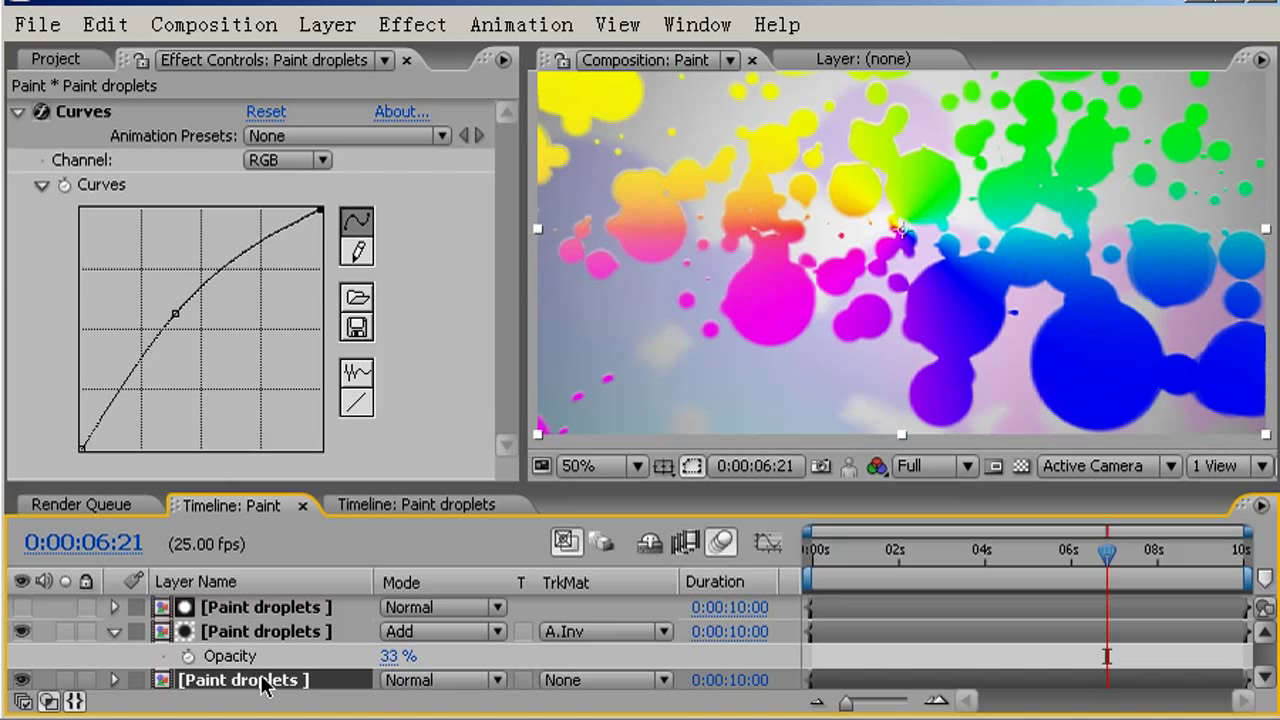
pyautogui.moveTo(263, 681); pyautogui.dragTo(261, 606)
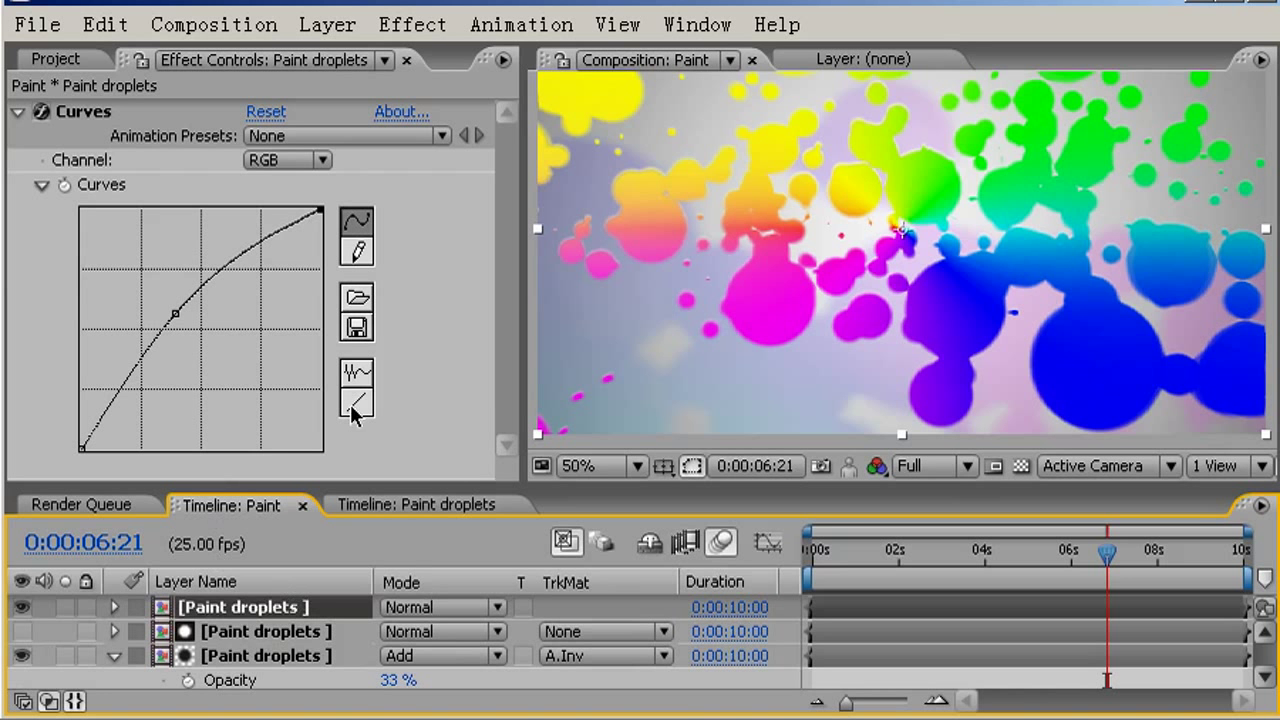
pyautogui.click(416, 26)
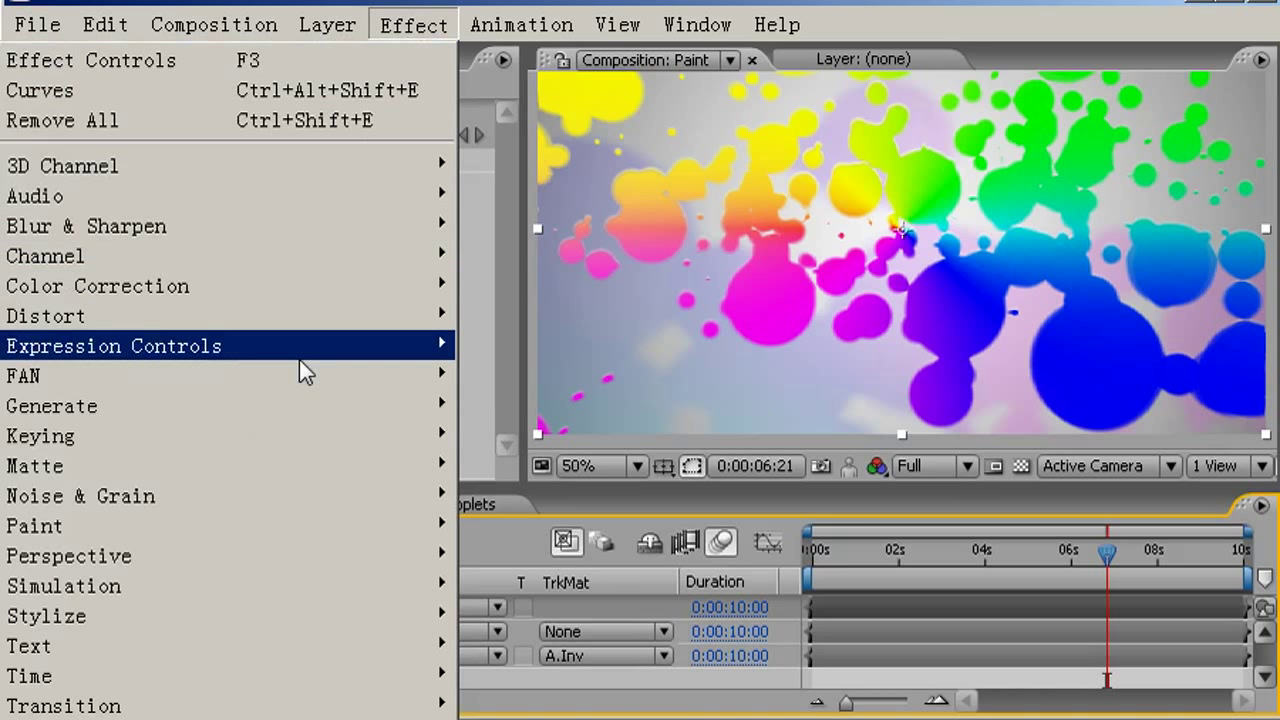
pyautogui.moveTo(97, 286)
pyautogui.click(648, 691)
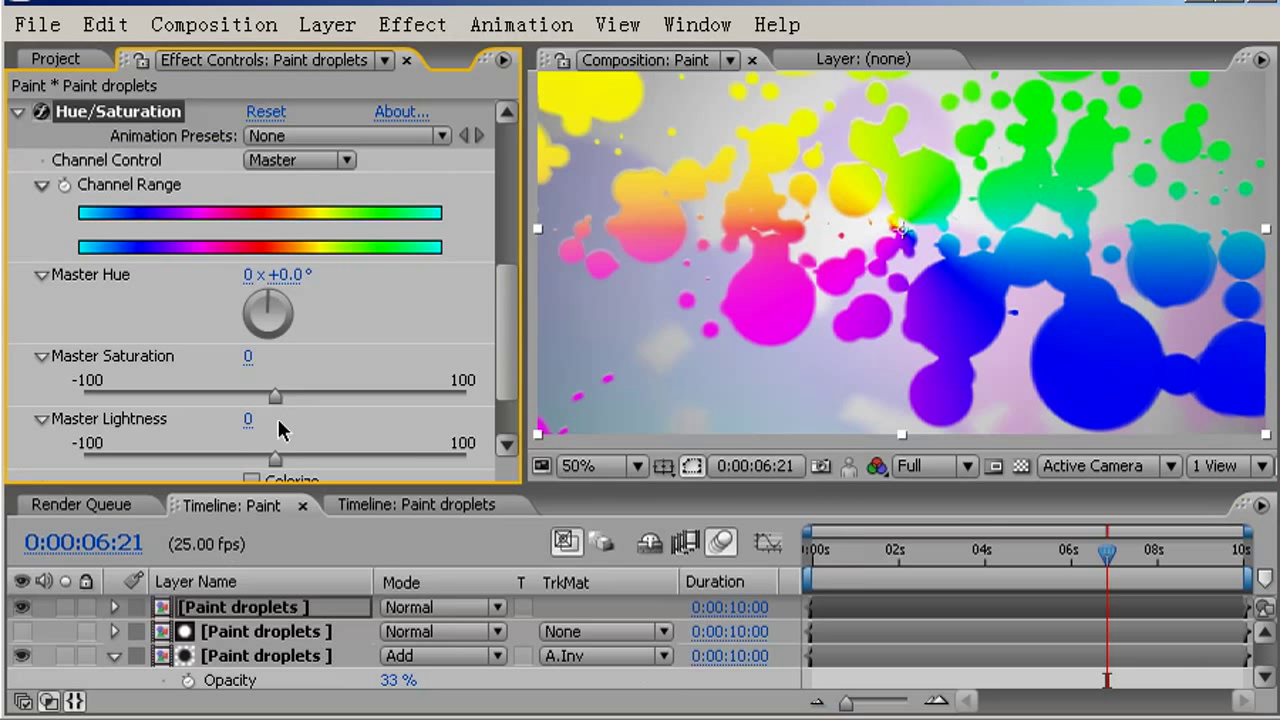
pyautogui.moveTo(225, 459)
pyautogui.mouseDown()
pyautogui.moveTo(57, 457)
pyautogui.moveTo(275, 458)
pyautogui.moveTo(122, 460)
pyautogui.mouseUp()
pyautogui.moveTo(75, 497); pyautogui.dragTo(50, 500)
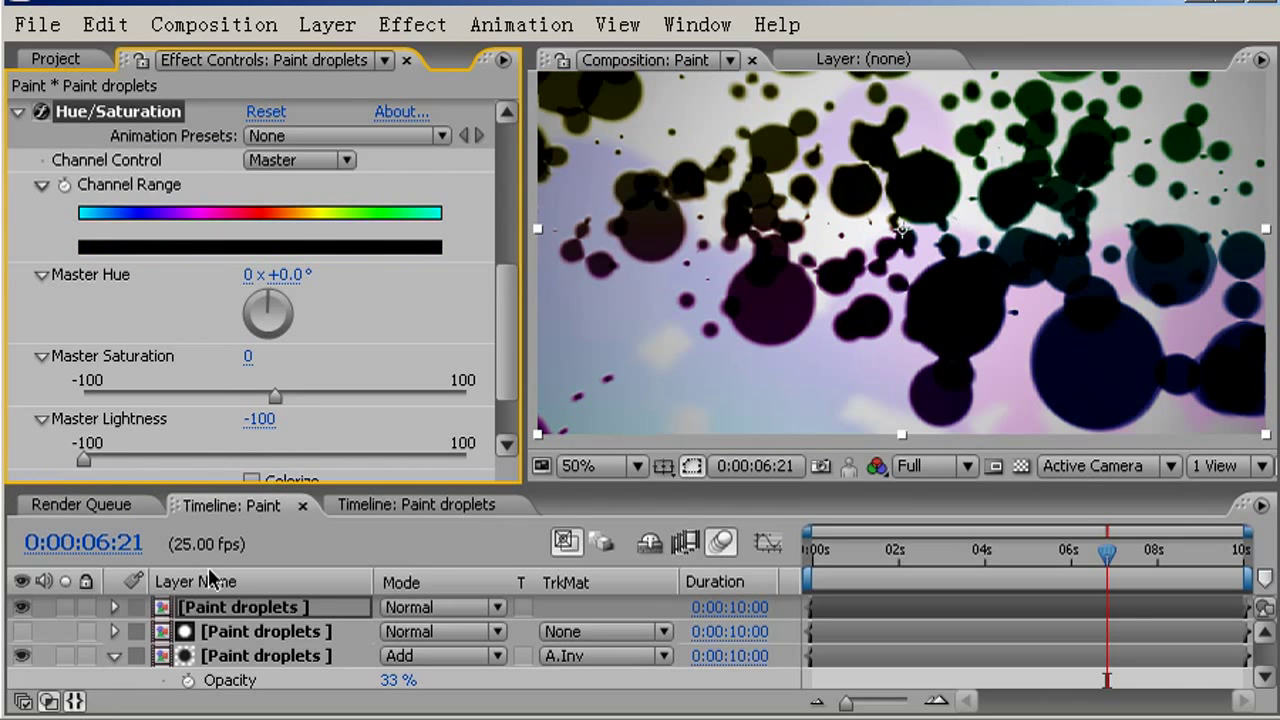
# Fade the darkened top copy to 16% opacity, checking it in a full-size view.
pyautogui.click(270, 610)
pyautogui.press('t')
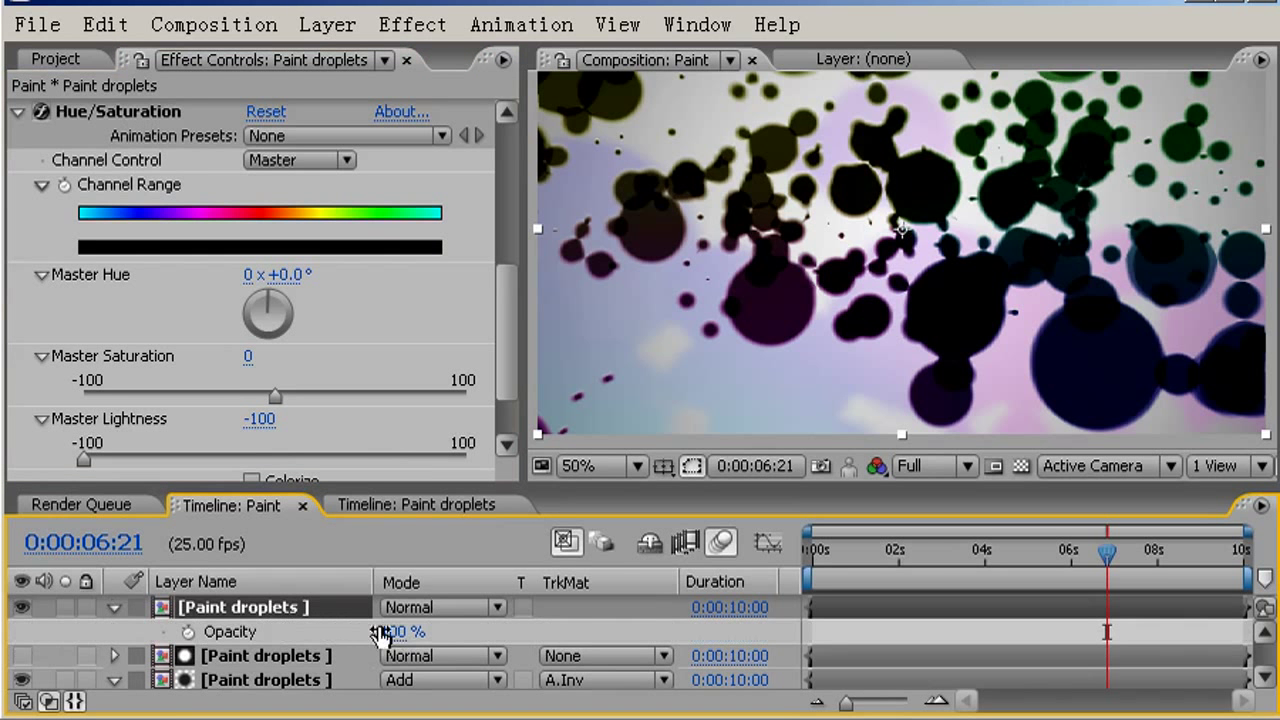
pyautogui.moveTo(394, 632)
pyautogui.mouseDown()
pyautogui.moveTo(220, 680)
pyautogui.moveTo(238, 664)
pyautogui.moveTo(226, 686)
pyautogui.mouseUp()
pyautogui.press('.')
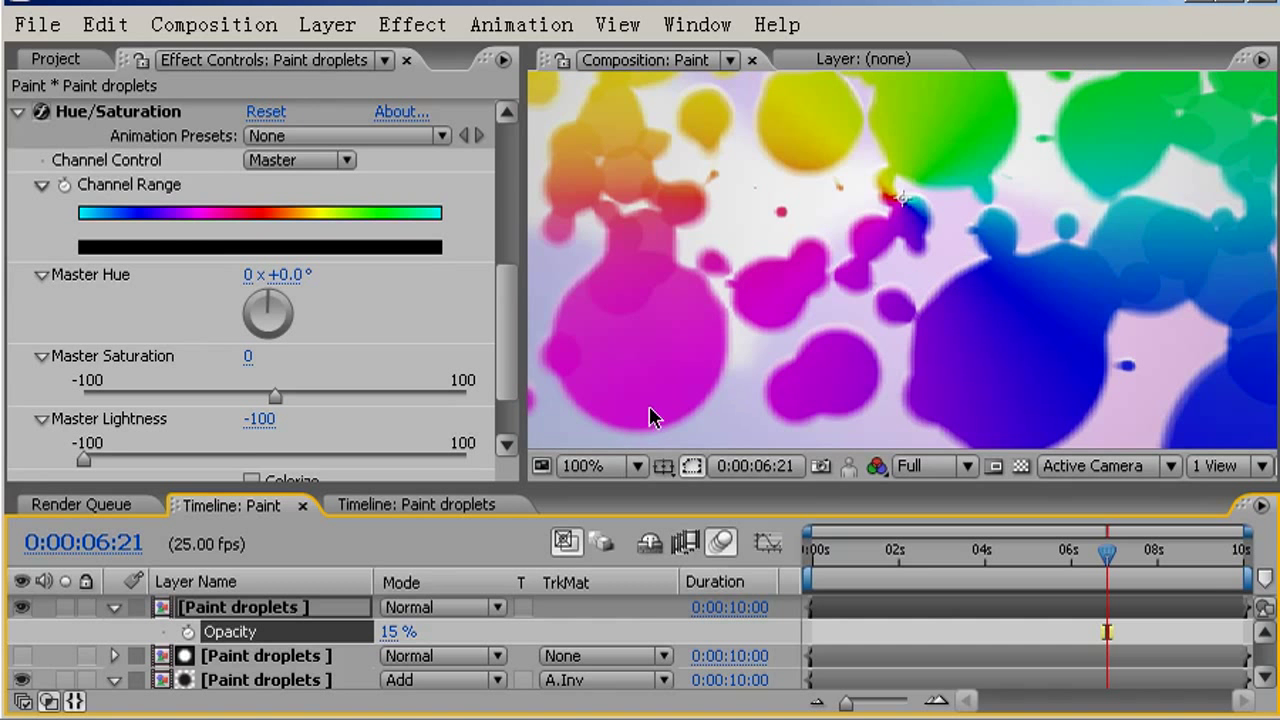
pyautogui.press('`')
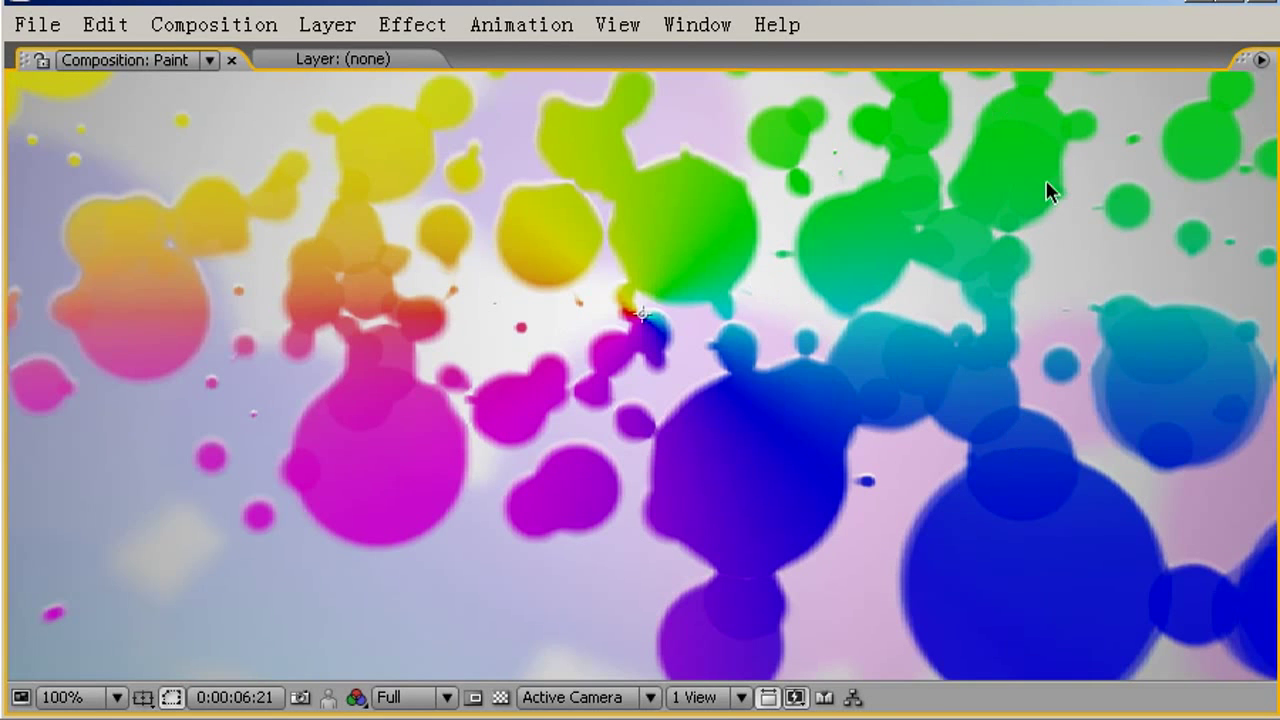
pyautogui.press('`')
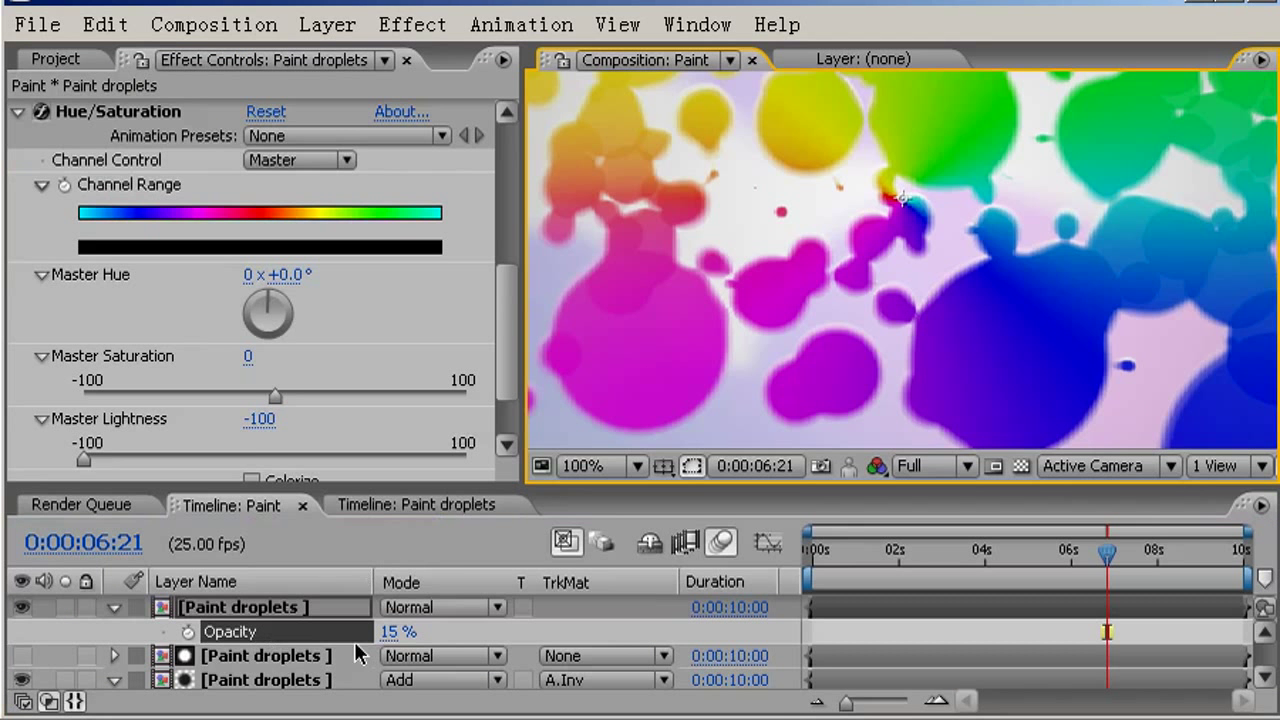
pyautogui.moveTo(395, 632)
pyautogui.mouseDown()
pyautogui.moveTo(434, 625)
pyautogui.moveTo(226, 690)
pyautogui.mouseUp()
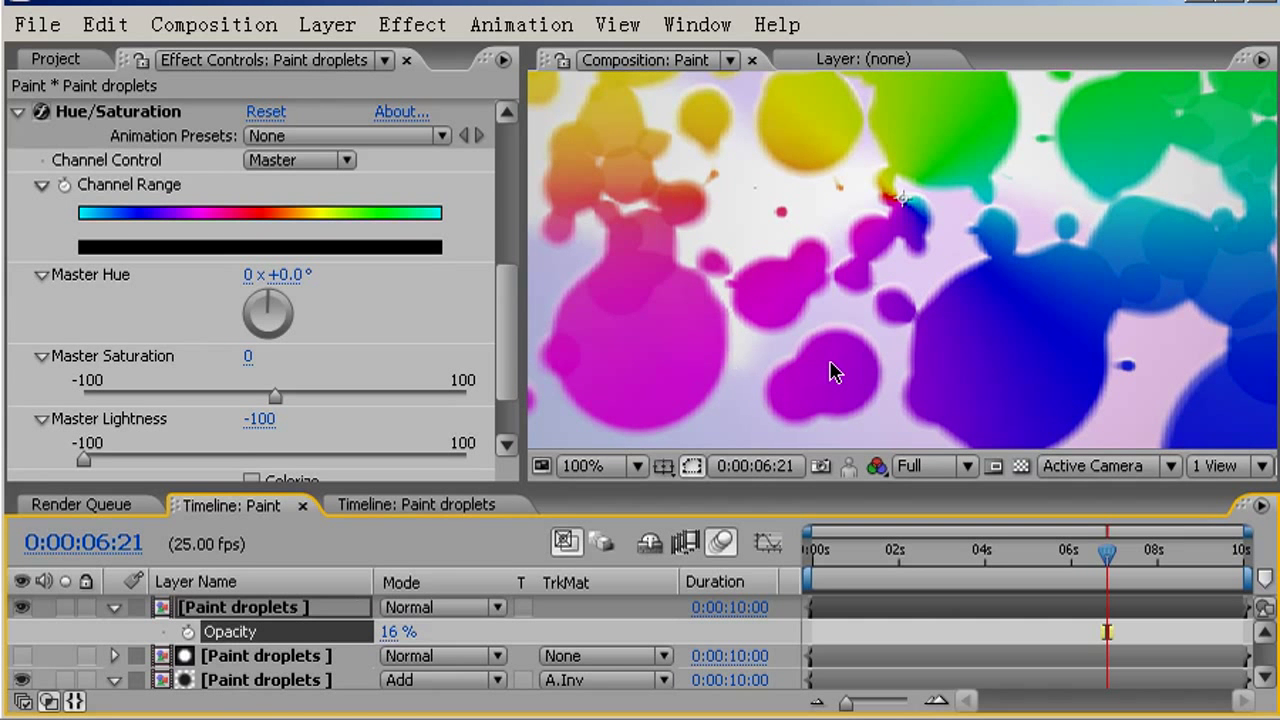
pyautogui.scroll(-2, 831, 372)
pyautogui.scroll(-2, 831, 372)
pyautogui.scroll(2, 831, 372)
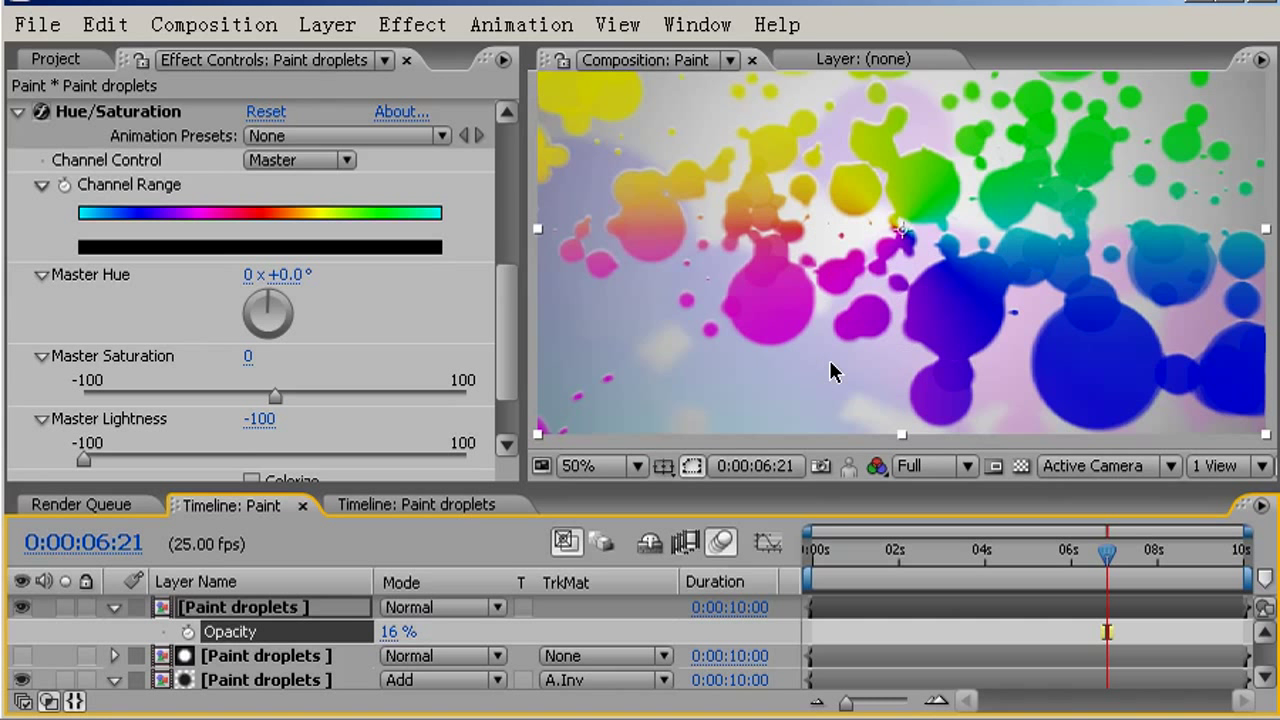
# Collapse the layers and add a new black solid named Vignette via Layer > New > Solid.
pyautogui.click(115, 607)
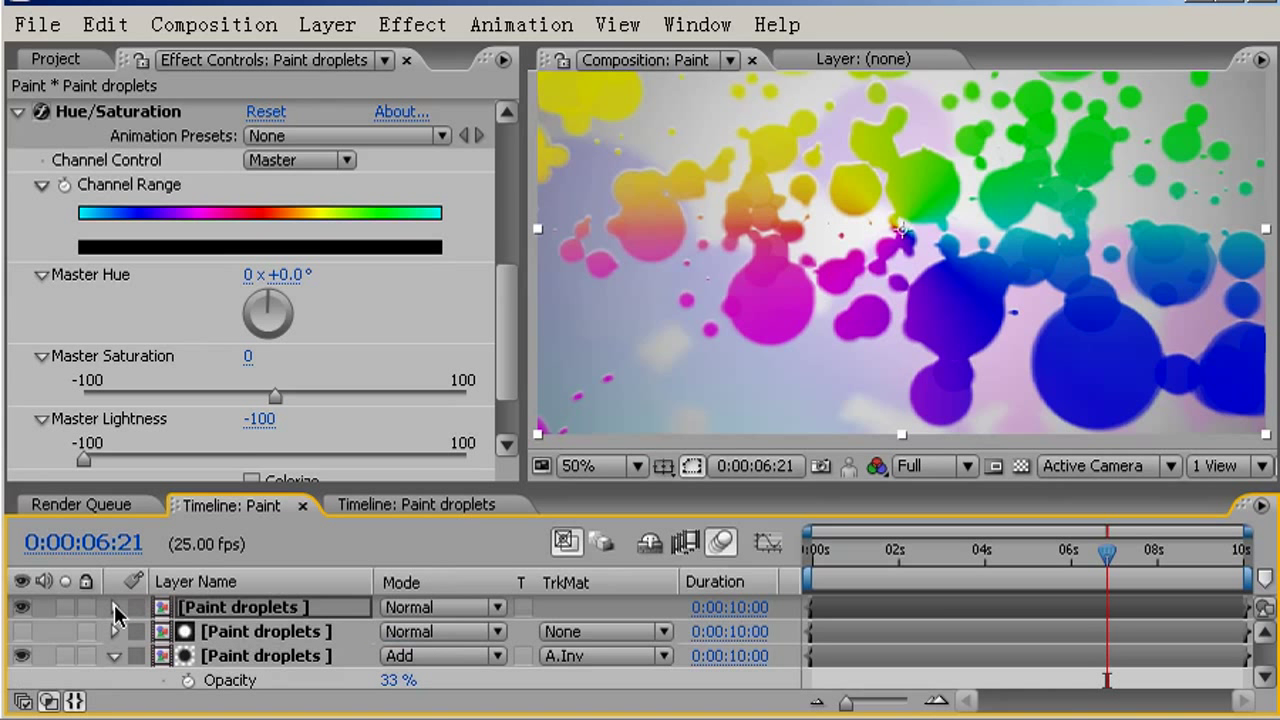
pyautogui.click(115, 655)
pyautogui.click(328, 25)
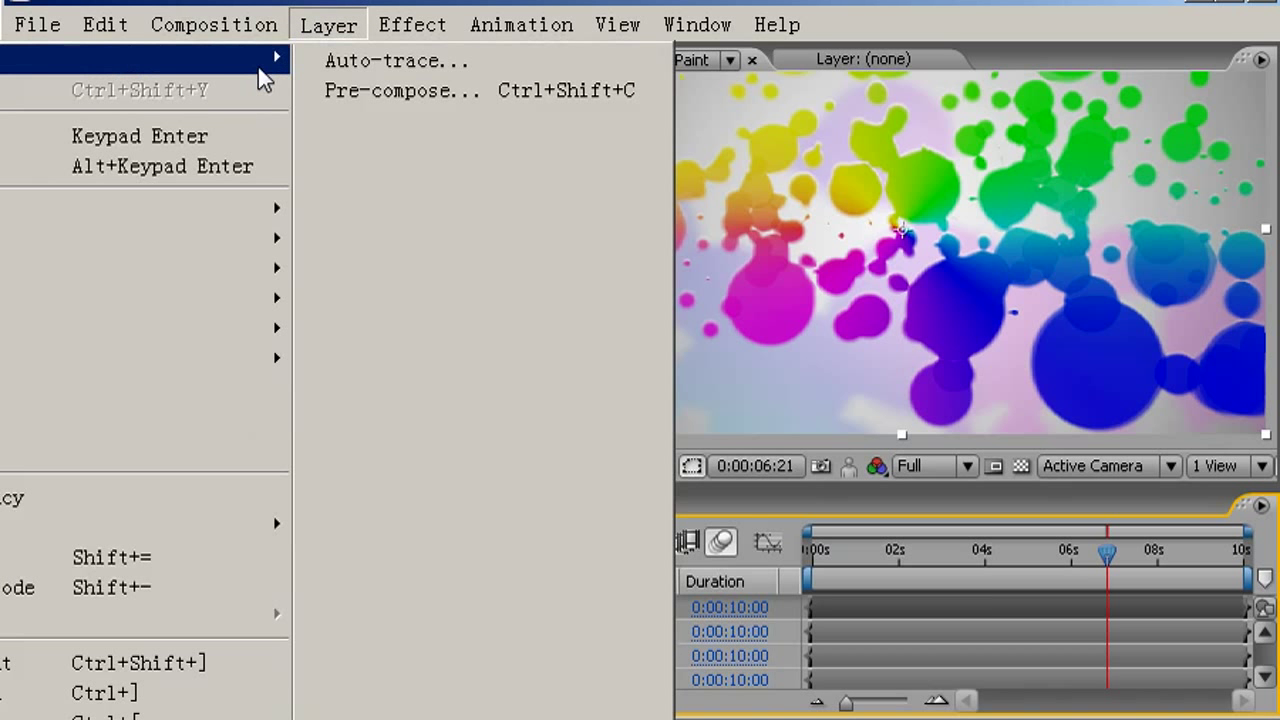
pyautogui.click(409, 94)
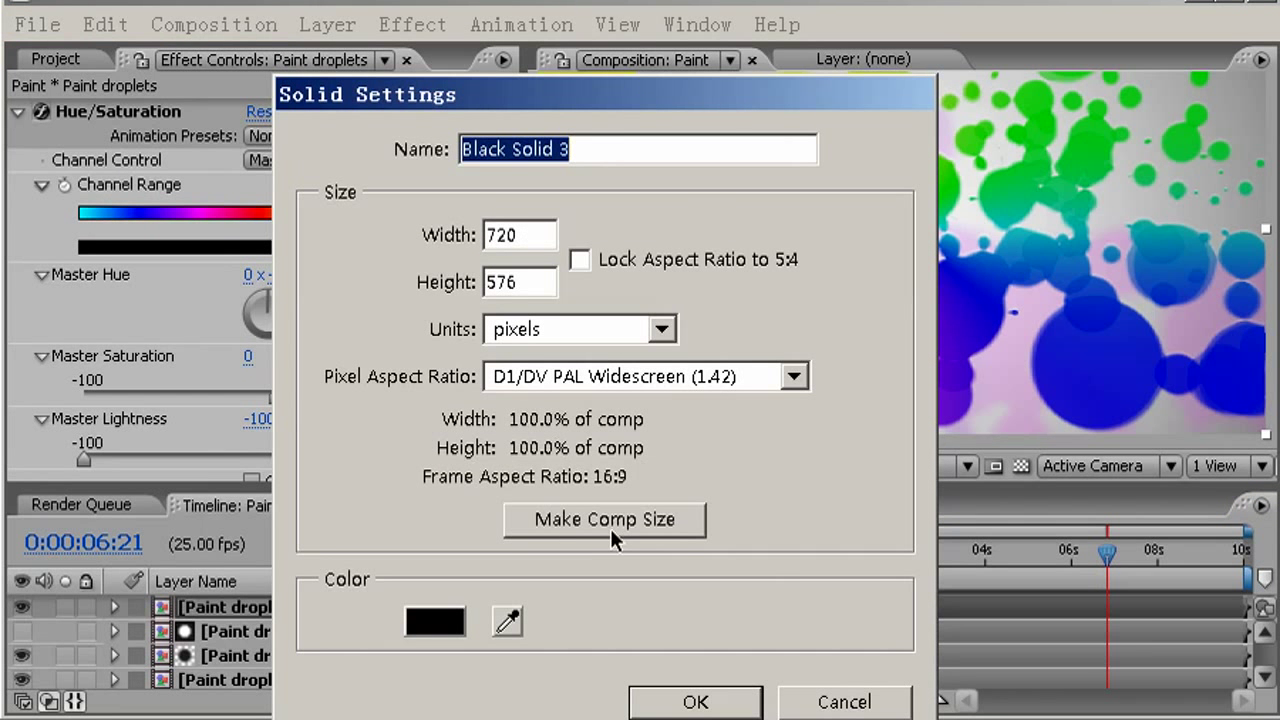
pyautogui.press('BackSpace')
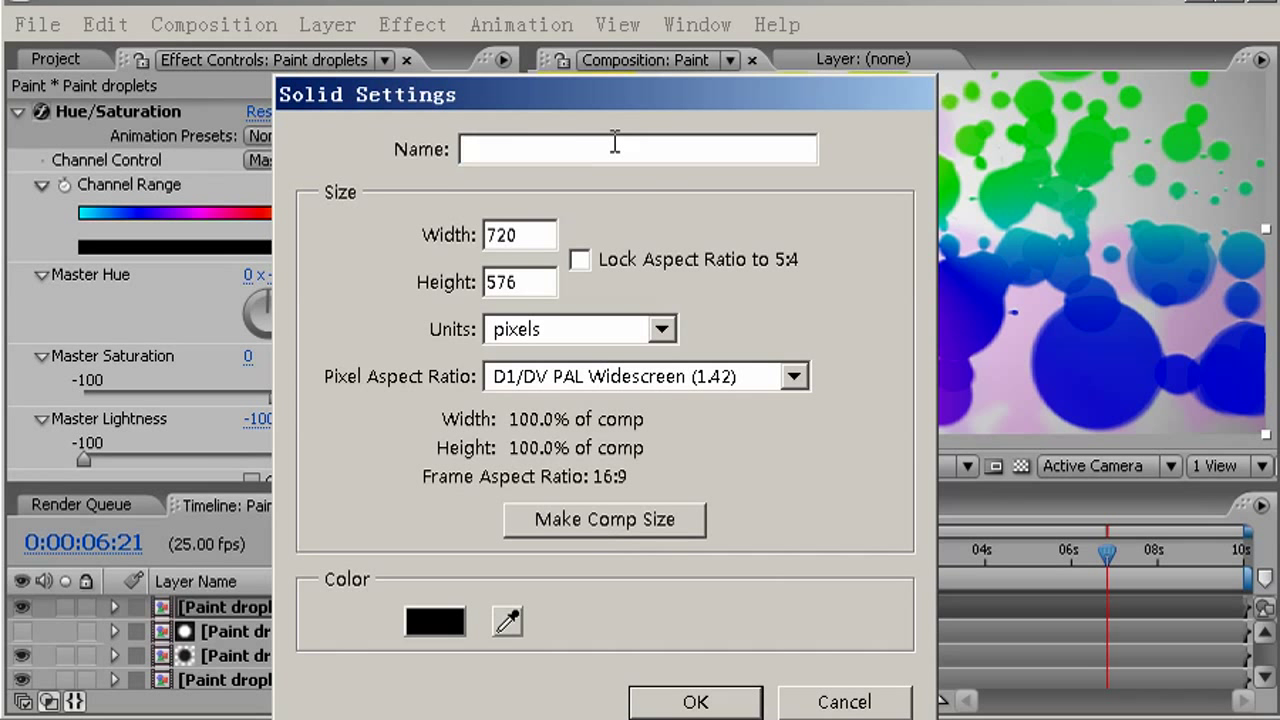
pyautogui.write('Vignette')
pyautogui.press('Return')
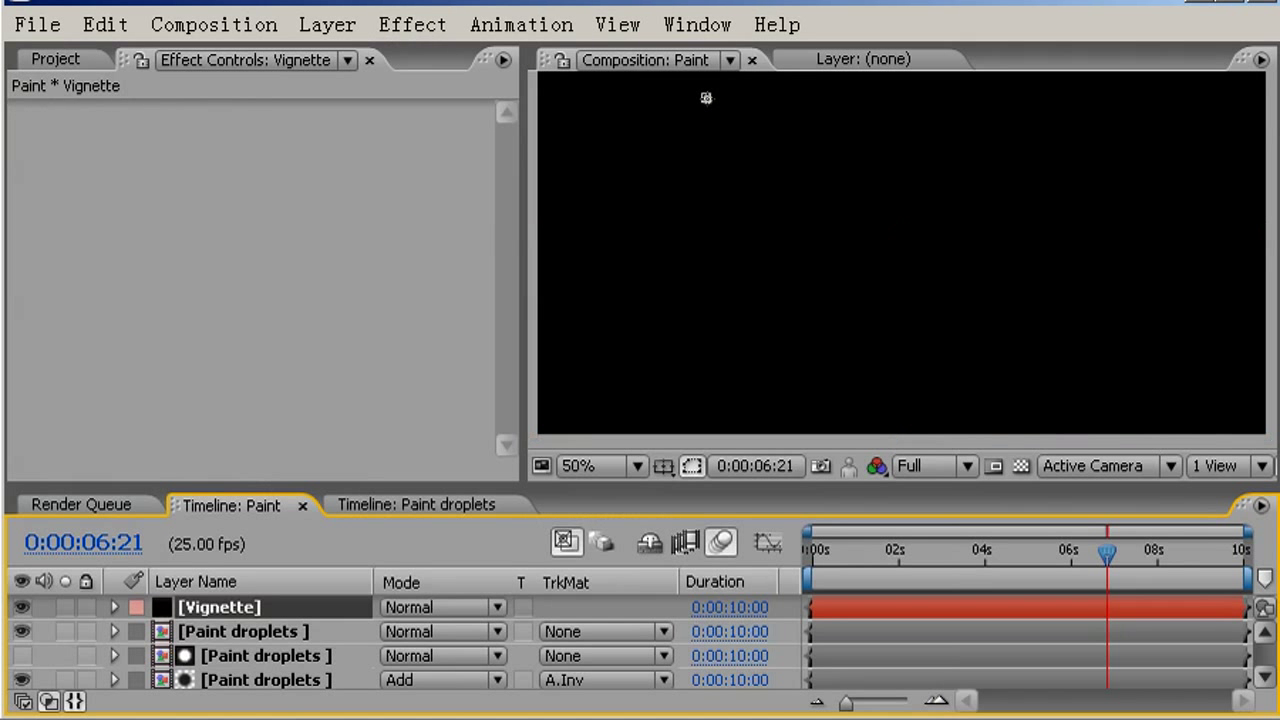
# Draw an ellipse mask on Vignette and nudge it up into place.
pyautogui.moveTo(707, 100)
pyautogui.mouseDown()
pyautogui.moveTo(975, 325)
pyautogui.moveTo(1143, 397)
pyautogui.mouseUp()
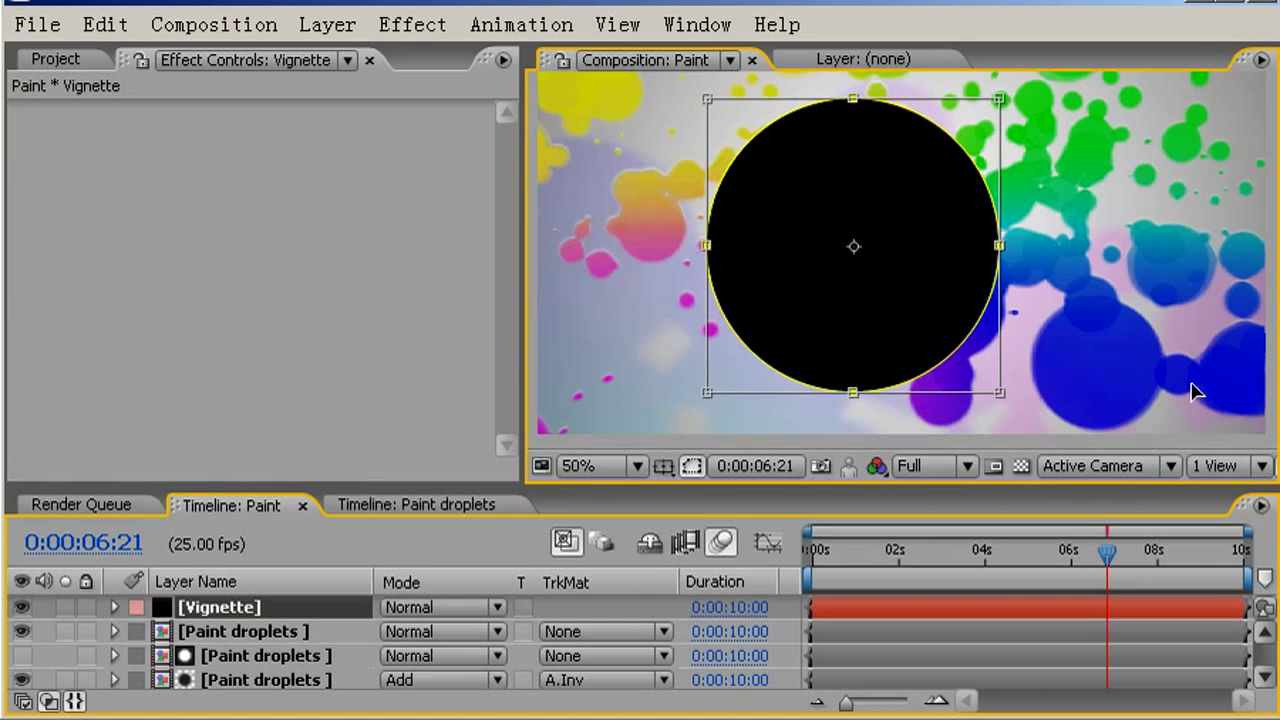
pyautogui.moveTo(1143, 397)
pyautogui.mouseDown()
pyautogui.moveTo(1000, 393)
pyautogui.moveTo(1138, 530)
pyautogui.mouseUp()
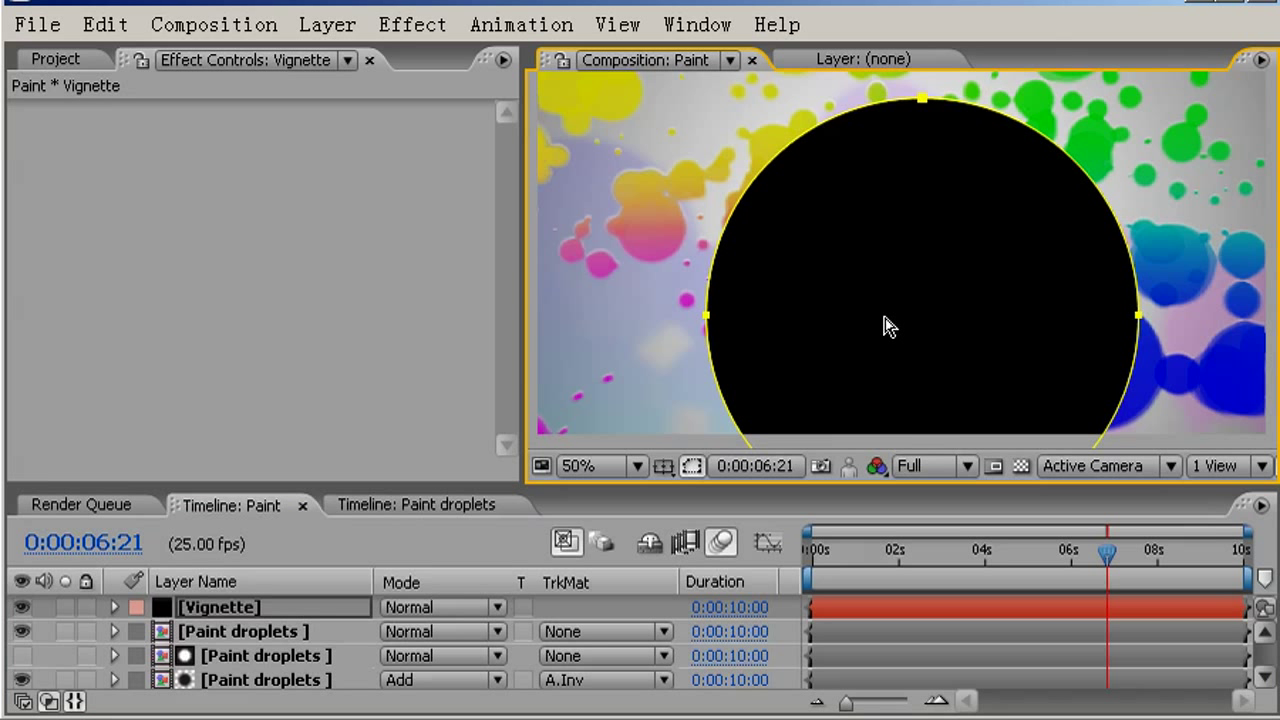
pyautogui.click(880, 275)
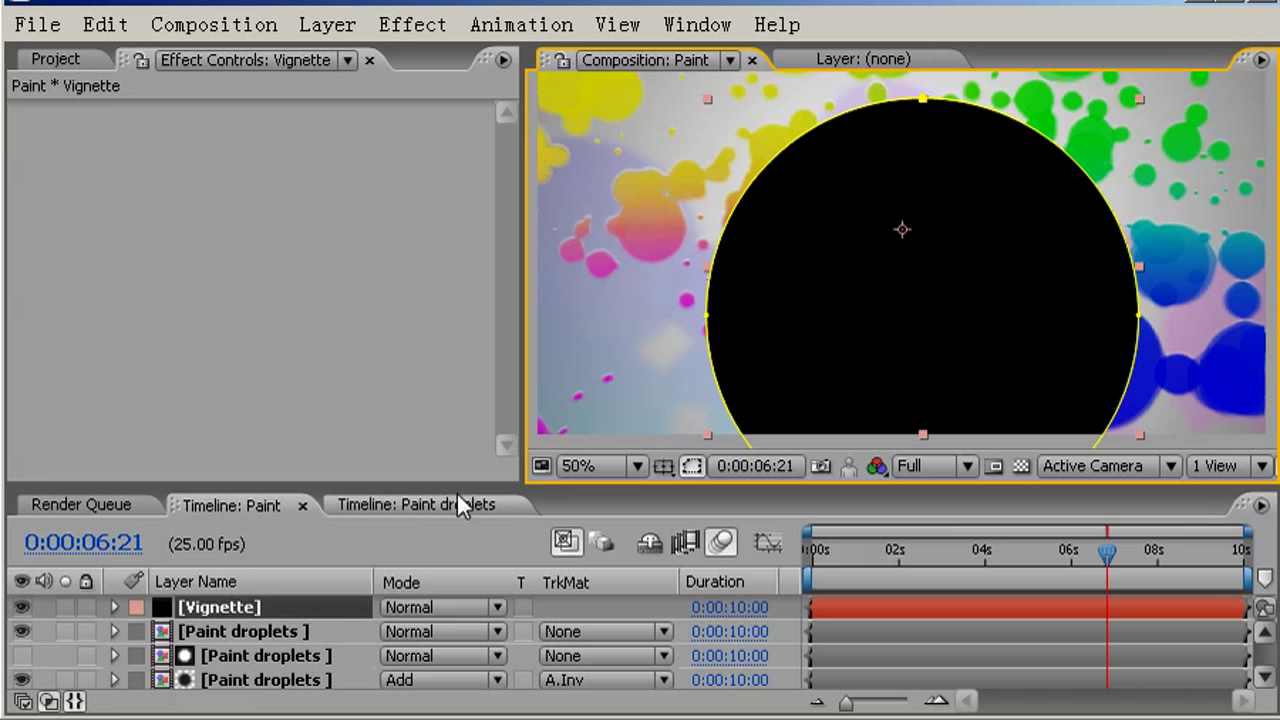
pyautogui.press('m')
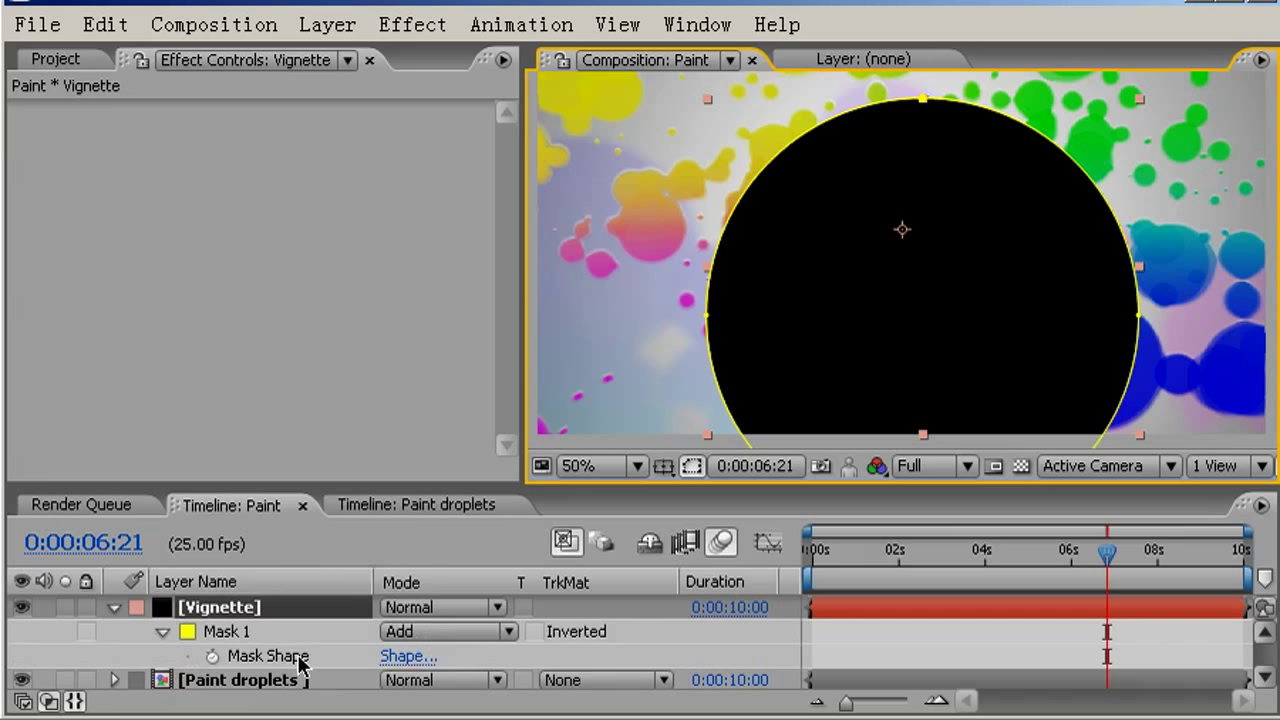
pyautogui.click(240, 636)
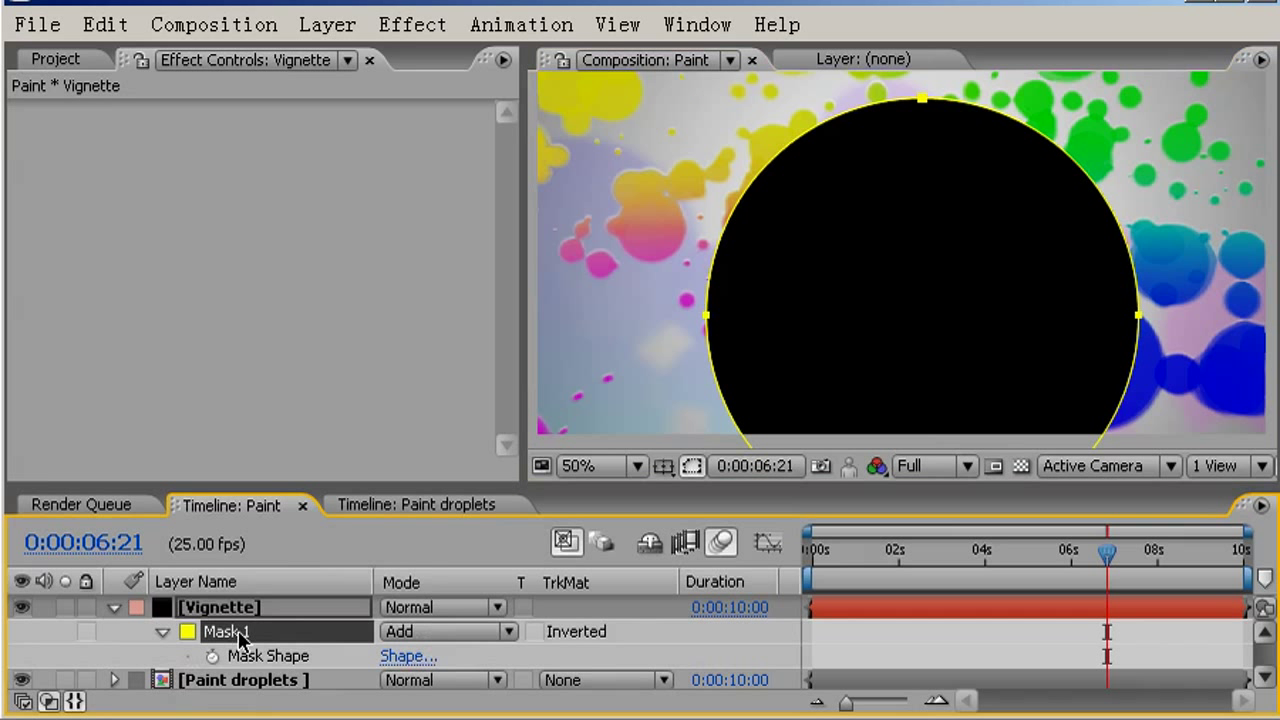
pyautogui.hotkey('shift', 'Up')
pyautogui.hotkey('shift', 'Up')
pyautogui.hotkey('shift', 'Up')
pyautogui.hotkey('shift', 'Up')
pyautogui.hotkey('shift', 'Up')
pyautogui.press(',')
pyautogui.hotkey('shift', 'Up')
pyautogui.hotkey('shift', 'Up')
pyautogui.hotkey('shift', 'Up')
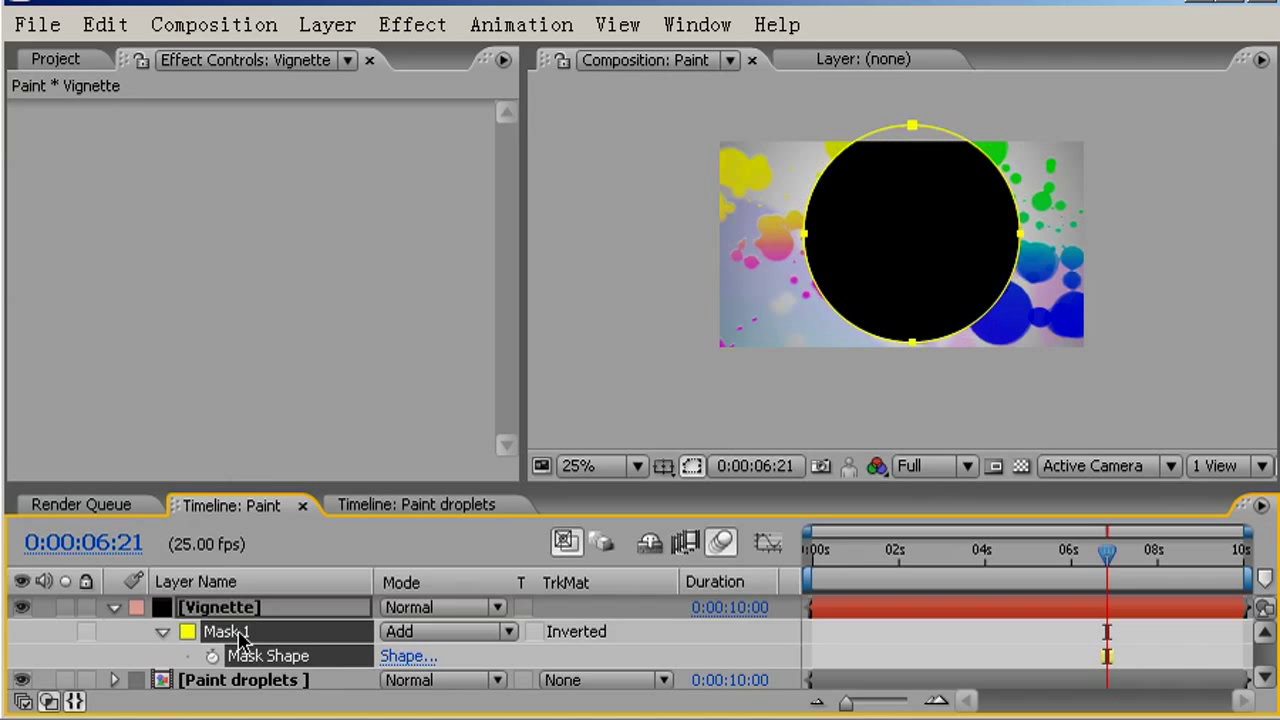
pyautogui.hotkey('shift', 'Up')
pyautogui.hotkey('shift', 'Up')
pyautogui.hotkey('shift', 'Up')
pyautogui.hotkey('shift', 'Down')
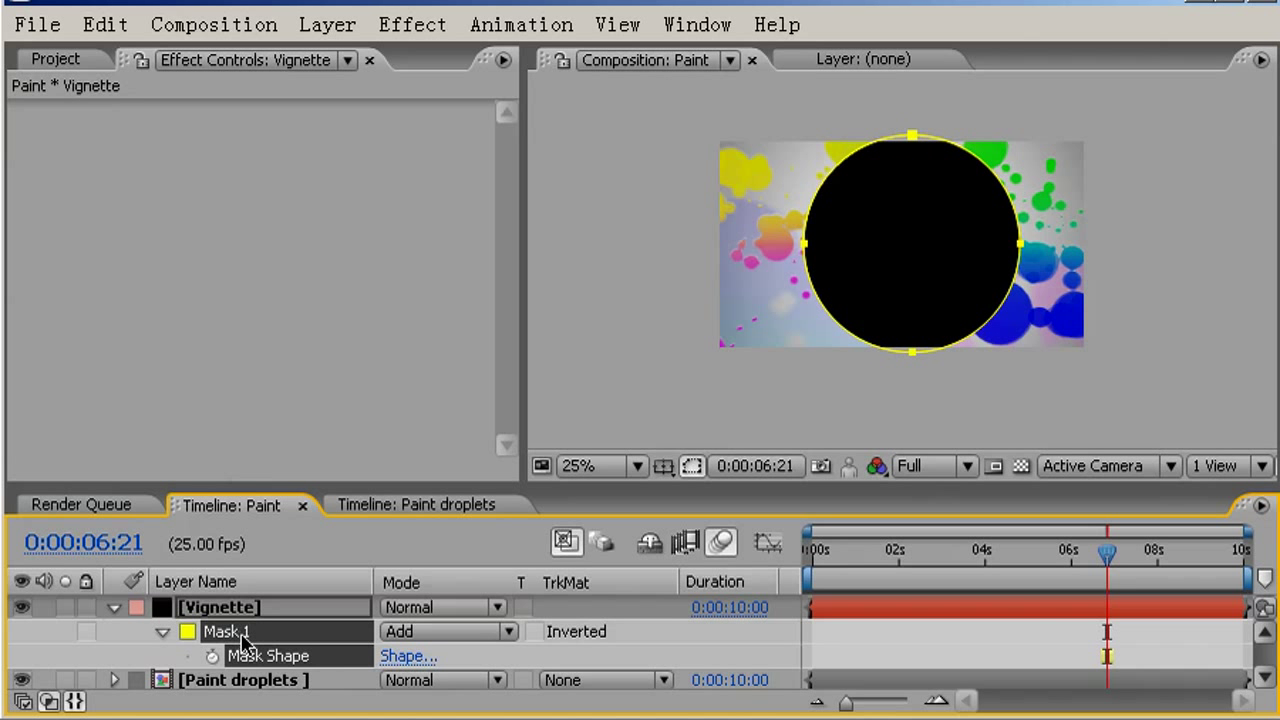
# Invert the mask with Mask Feather 274 and Mask Expansion 296 so only the edges darken.
pyautogui.hotkey('shift', 'f')
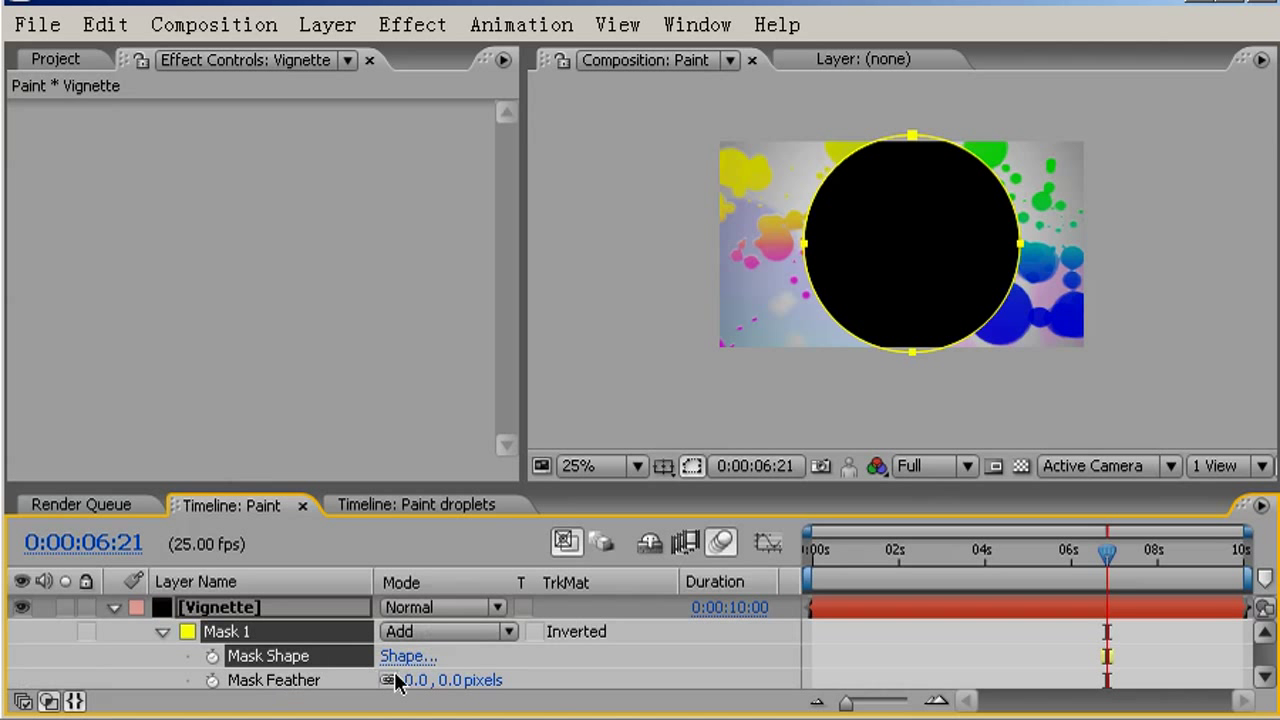
pyautogui.moveTo(415, 680); pyautogui.dragTo(534, 643)
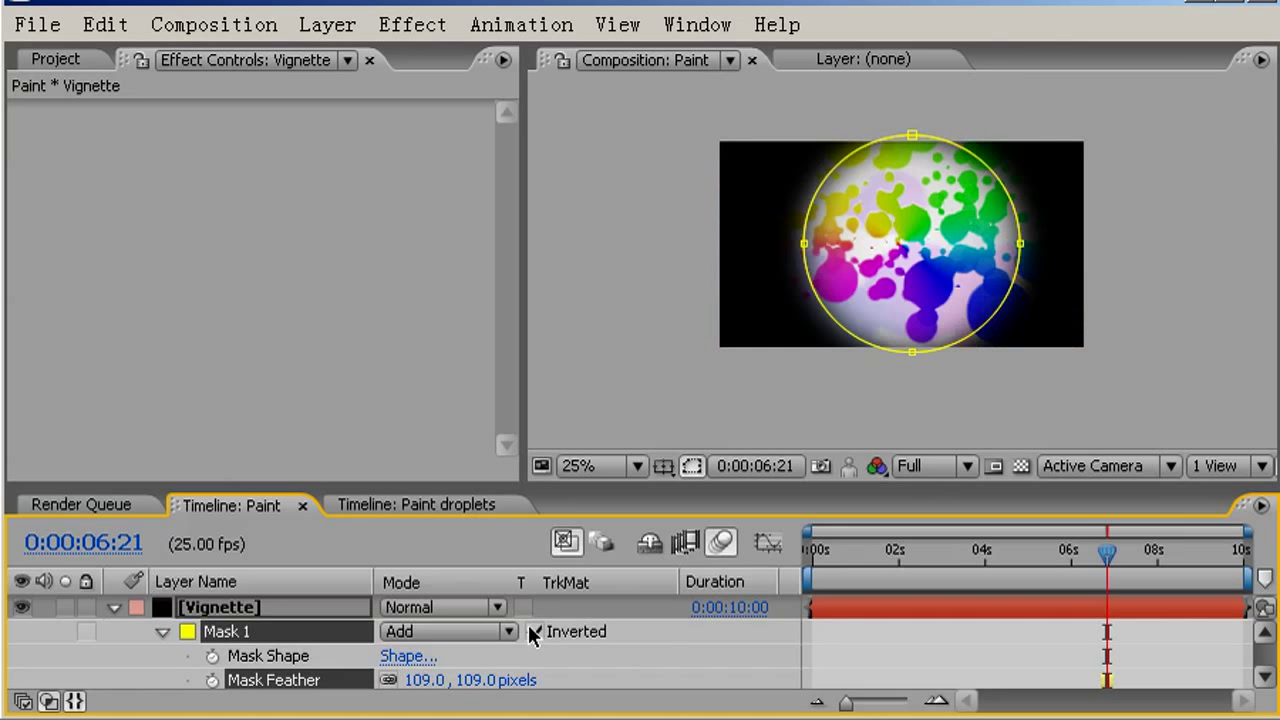
pyautogui.moveTo(420, 682)
pyautogui.mouseDown()
pyautogui.moveTo(686, 606)
pyautogui.moveTo(372, 609)
pyautogui.mouseUp()
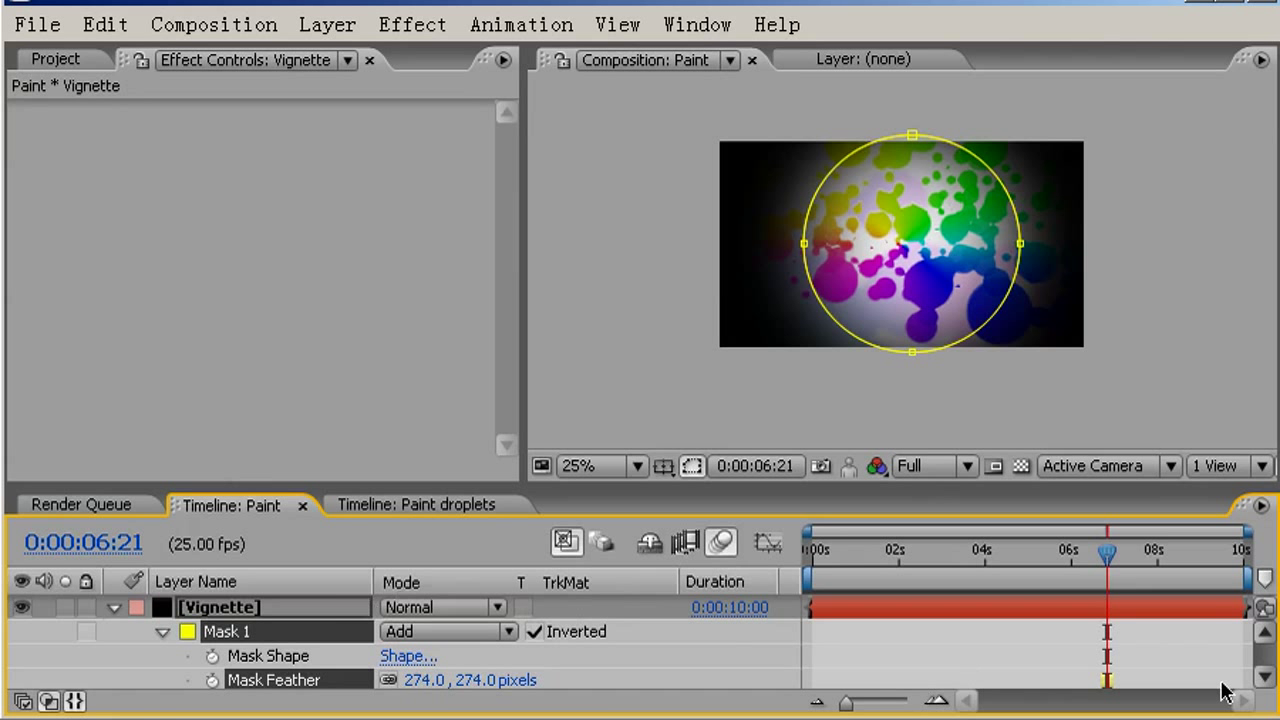
pyautogui.click(1265, 676)
pyautogui.click(1265, 677)
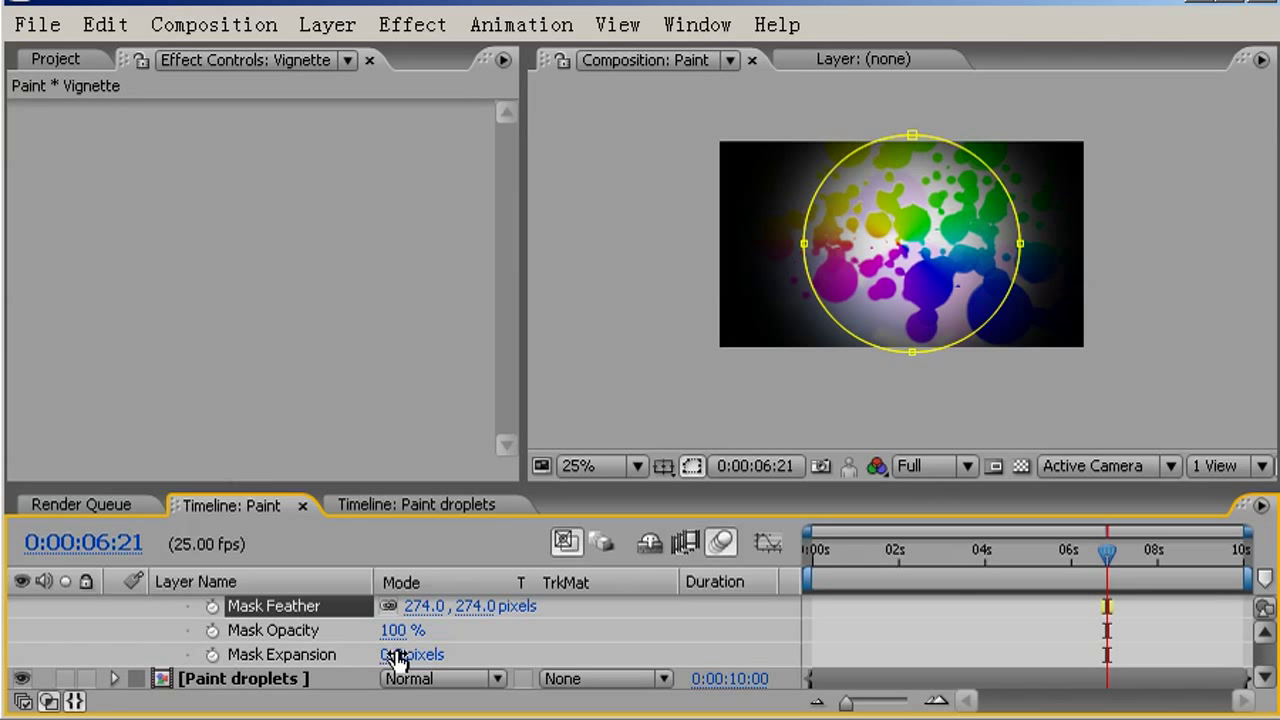
pyautogui.moveTo(400, 657)
pyautogui.mouseDown()
pyautogui.moveTo(765, 543)
pyautogui.moveTo(728, 561)
pyautogui.mouseUp()
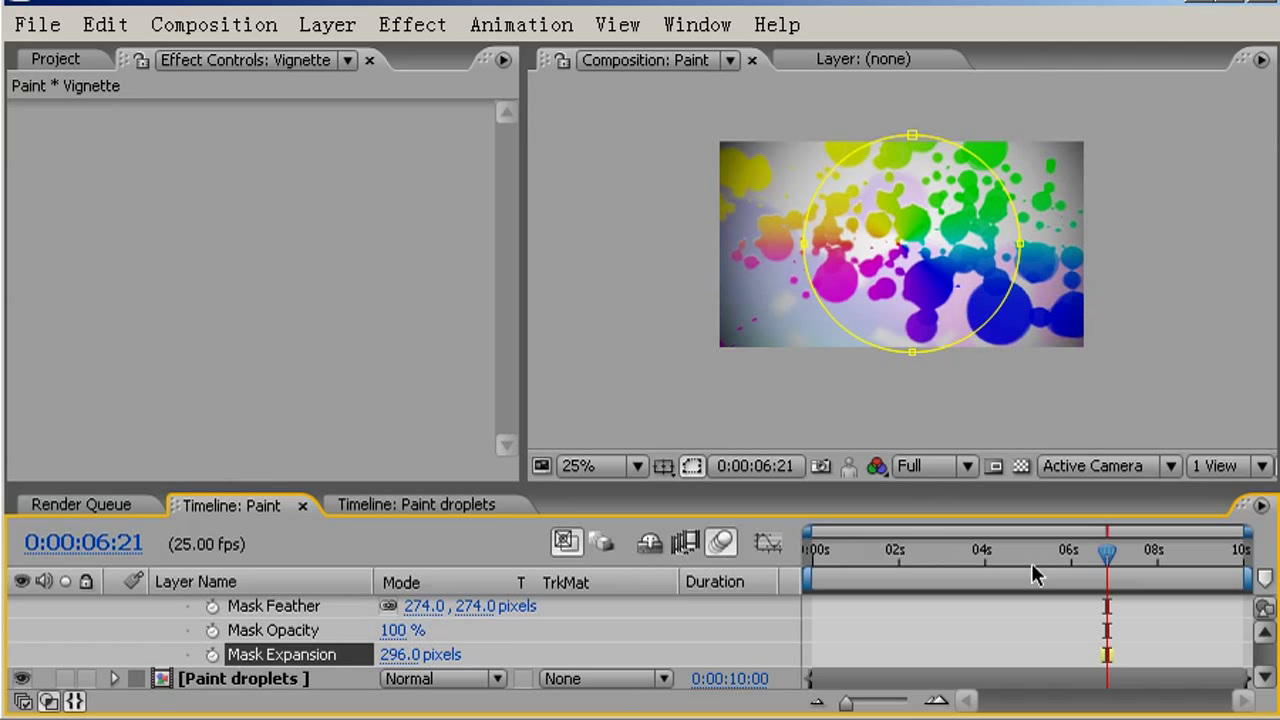
pyautogui.scroll(2, 1040, 347)
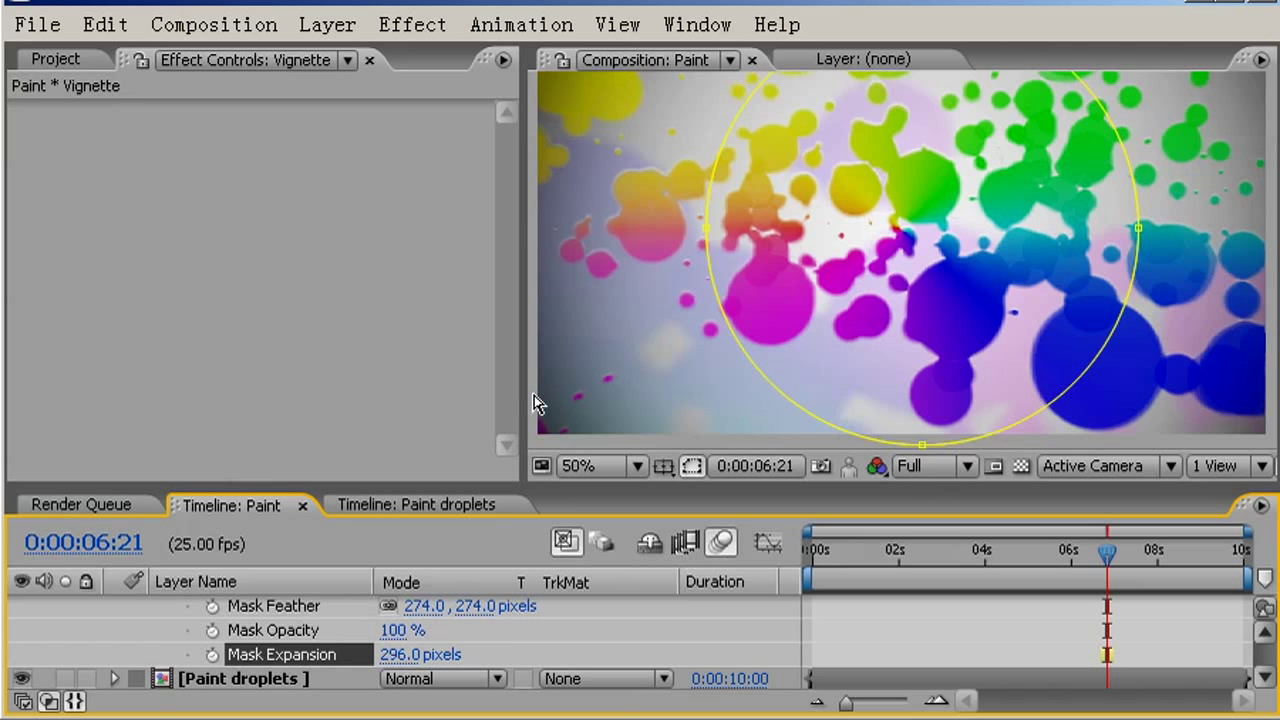
pyautogui.press('t')
# Scrub the Vignette layer's opacity down to 18%, check the frame and collapse the layer.
pyautogui.moveTo(410, 632)
pyautogui.mouseDown()
pyautogui.moveTo(265, 660)
pyautogui.moveTo(175, 700)
pyautogui.mouseUp()
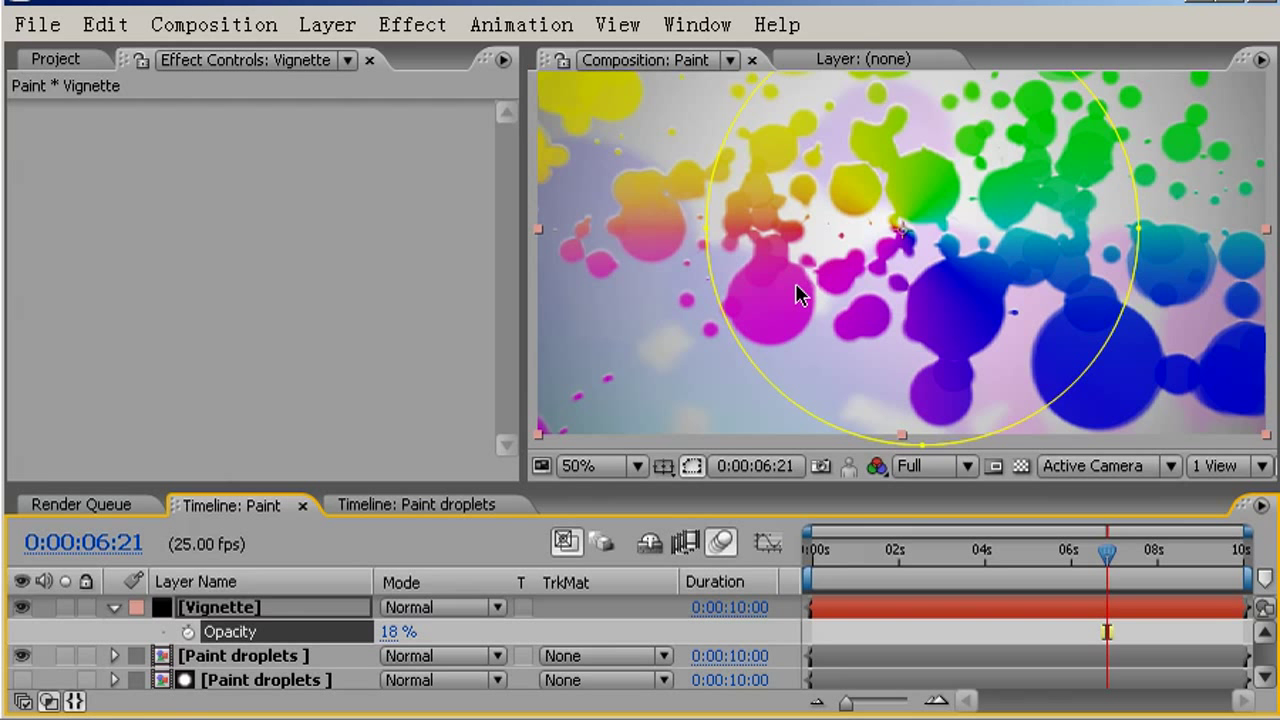
pyautogui.press(',')
pyautogui.press('.')
pyautogui.press('`')
pyautogui.press('`')
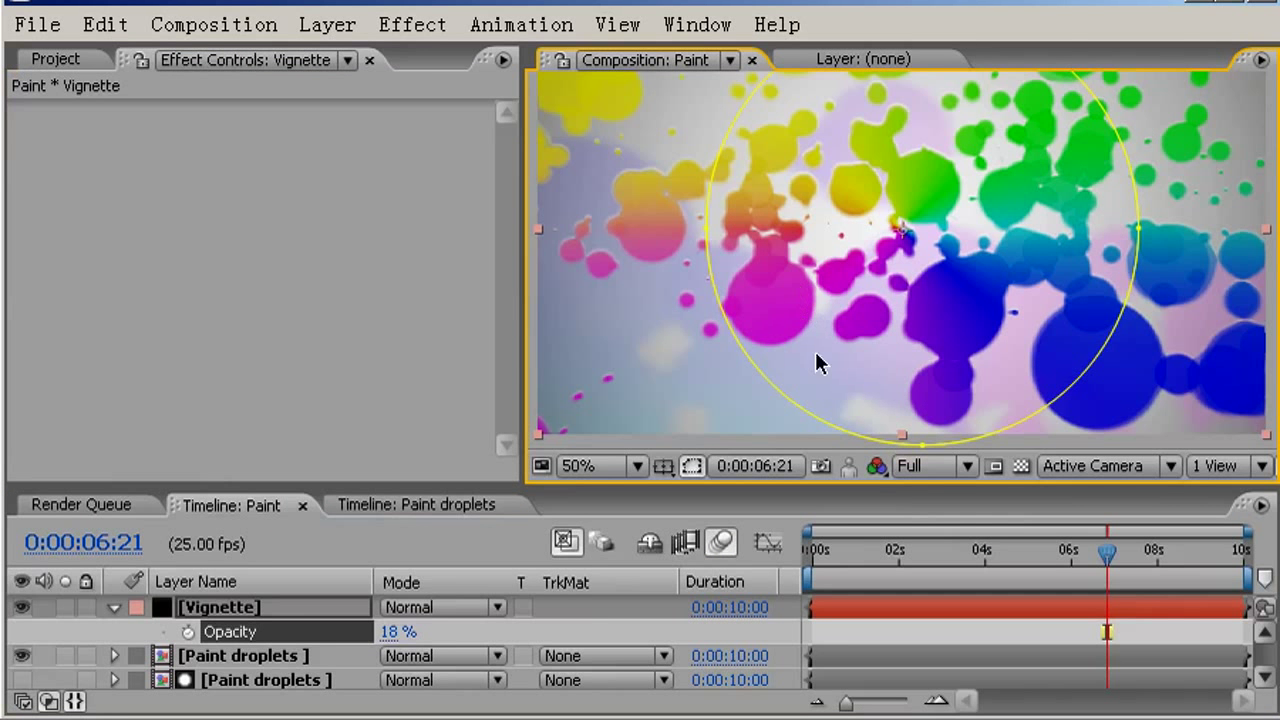
pyautogui.click(587, 621)
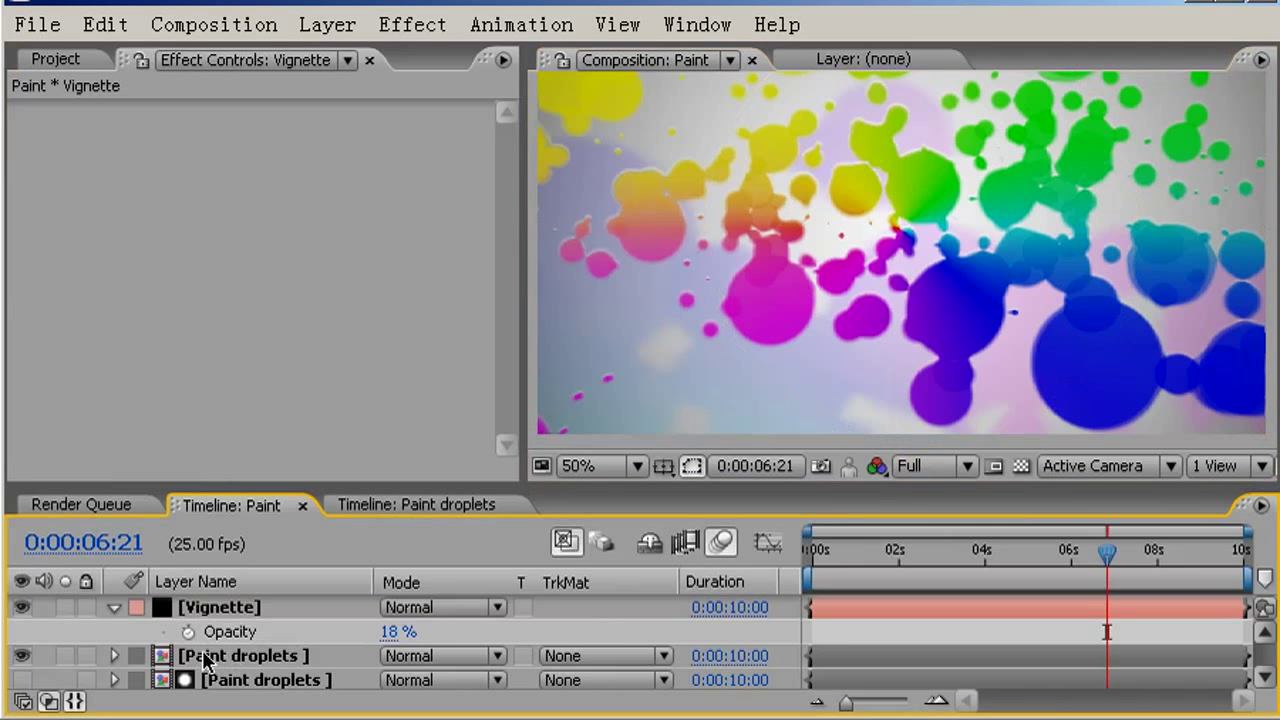
pyautogui.click(113, 607)
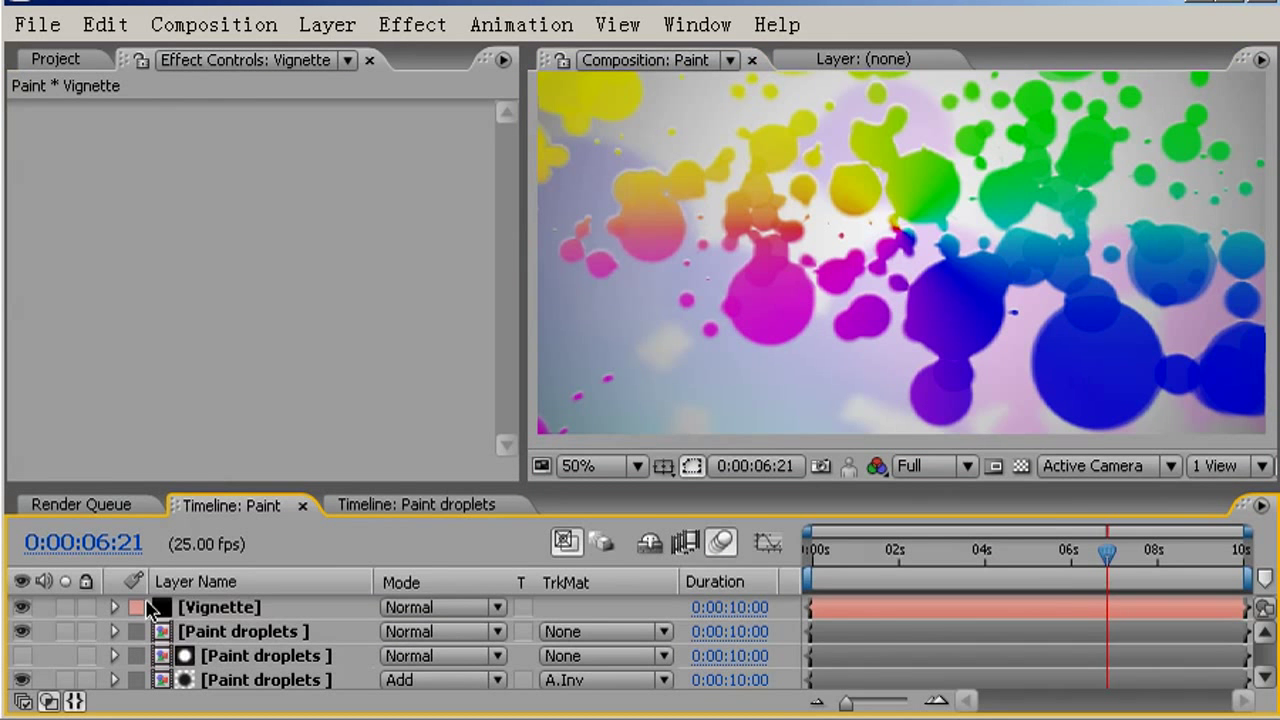
# In Paint droplets, set Adjustment Layer 1's CC Vector Blur Amount to 19 and adjust Map Softness.
pyautogui.click(420, 509)
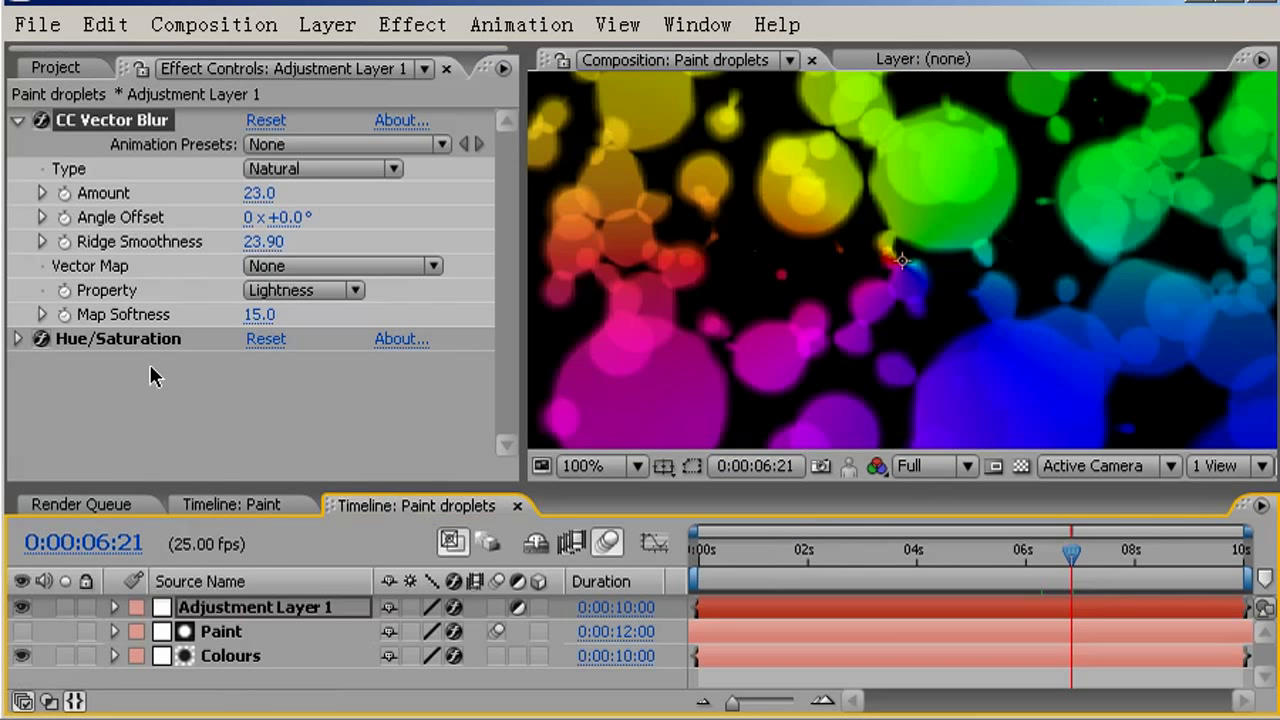
pyautogui.click(113, 122)
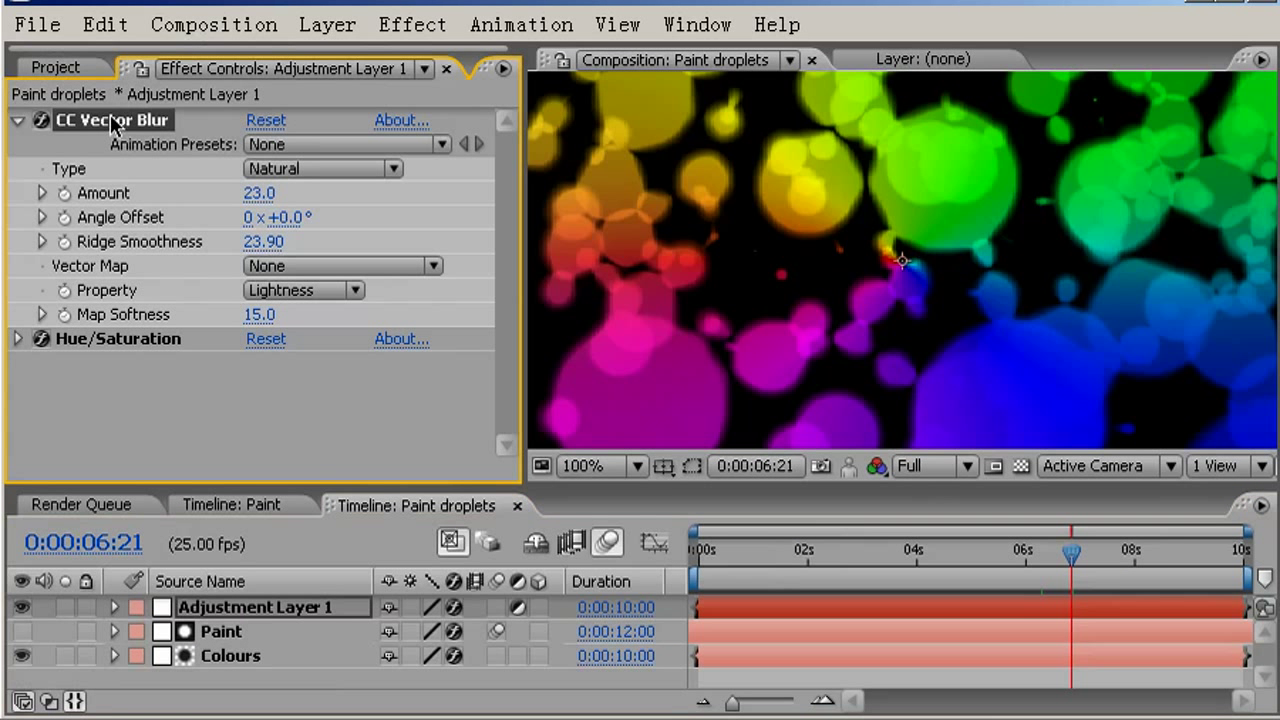
pyautogui.click(258, 193)
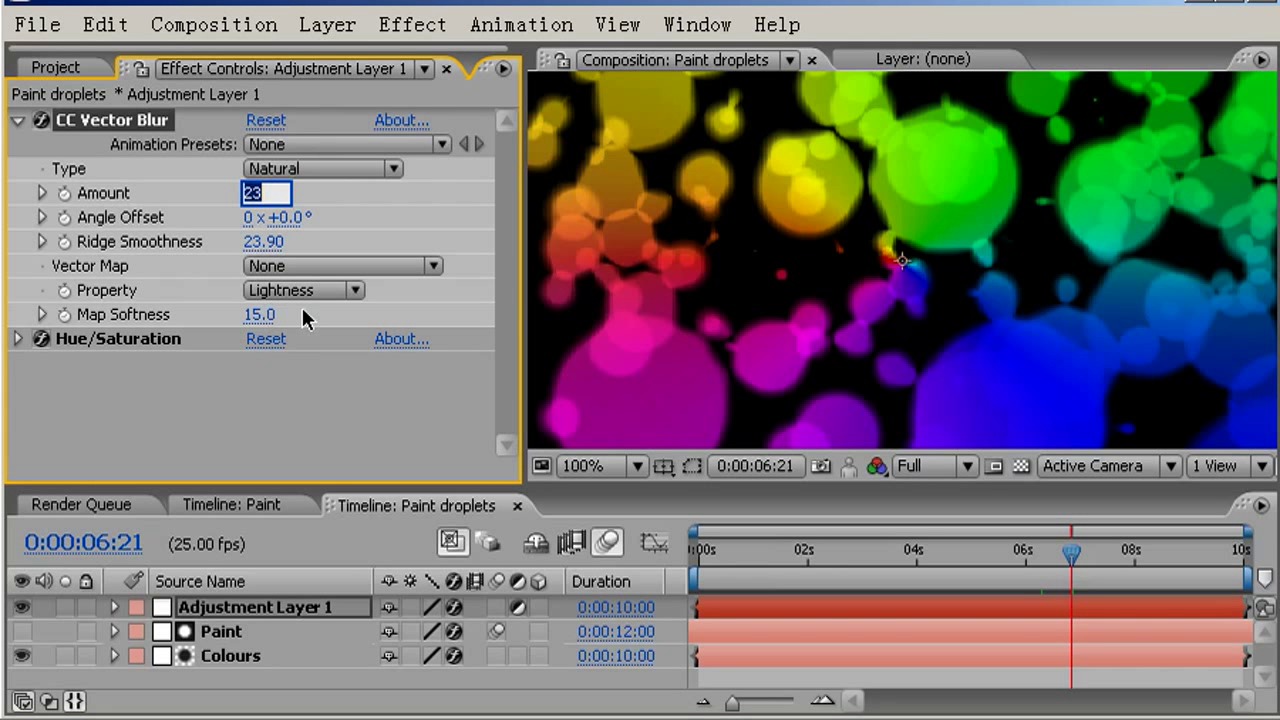
pyautogui.write('19')
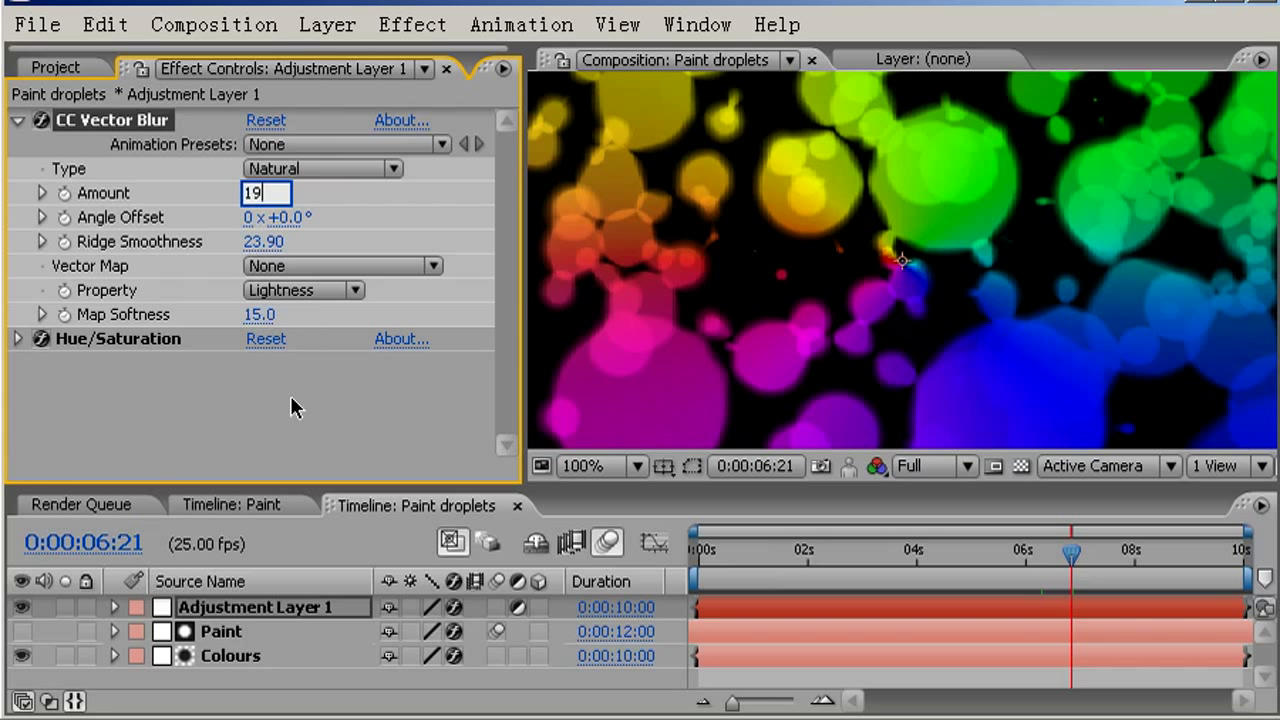
pyautogui.click(290, 396)
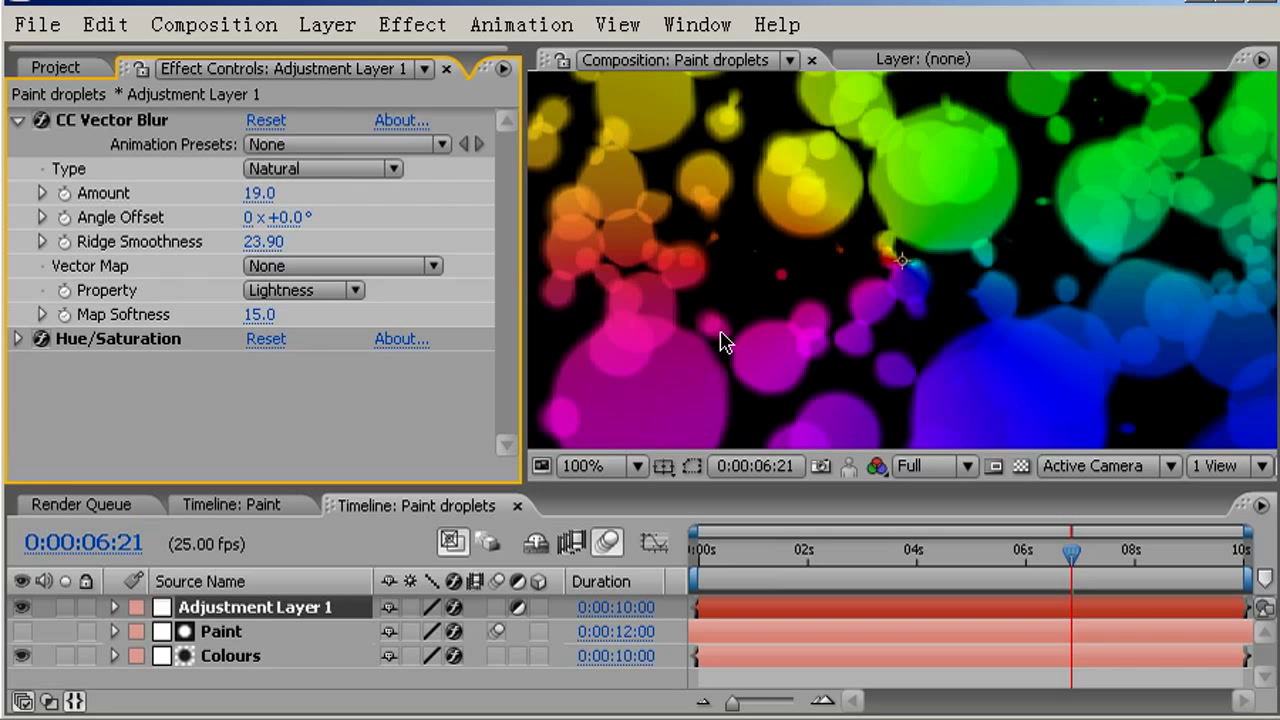
pyautogui.click(254, 315)
pyautogui.write('3.4')
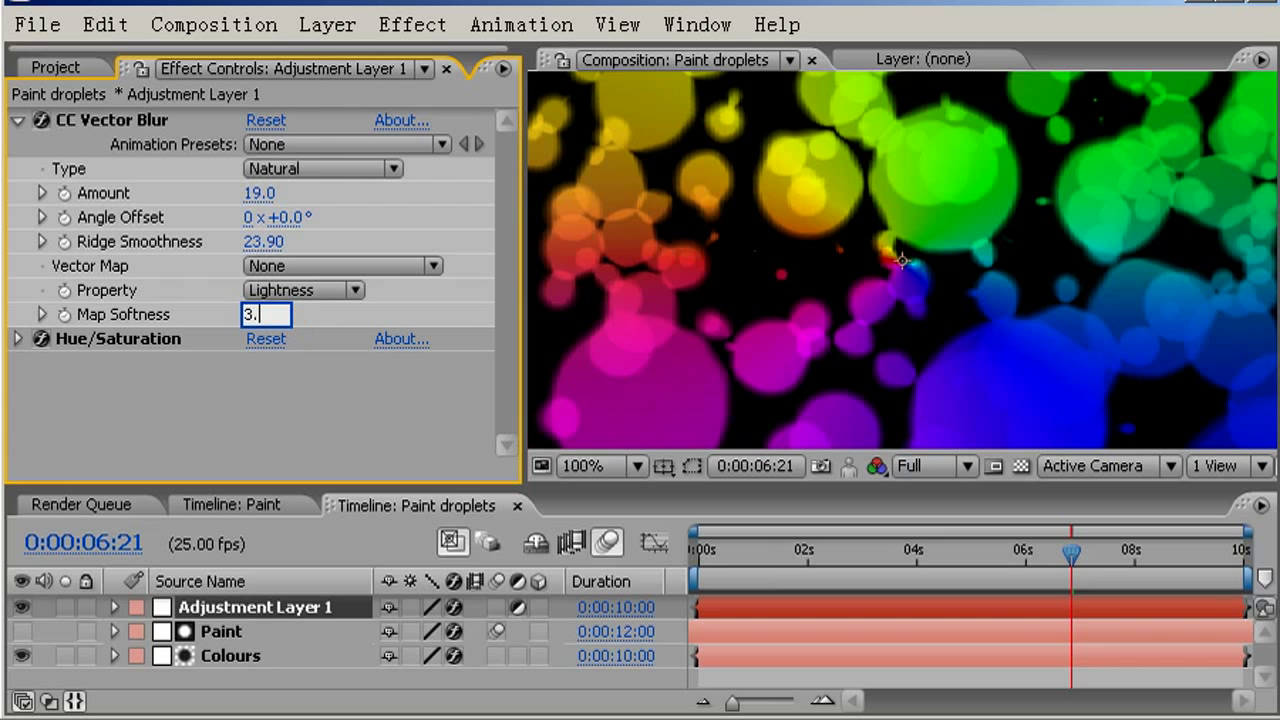
pyautogui.click(278, 399)
# Preview the Paint composition full-window, then raise the vector blur's Map Softness further.
pyautogui.click(274, 501)
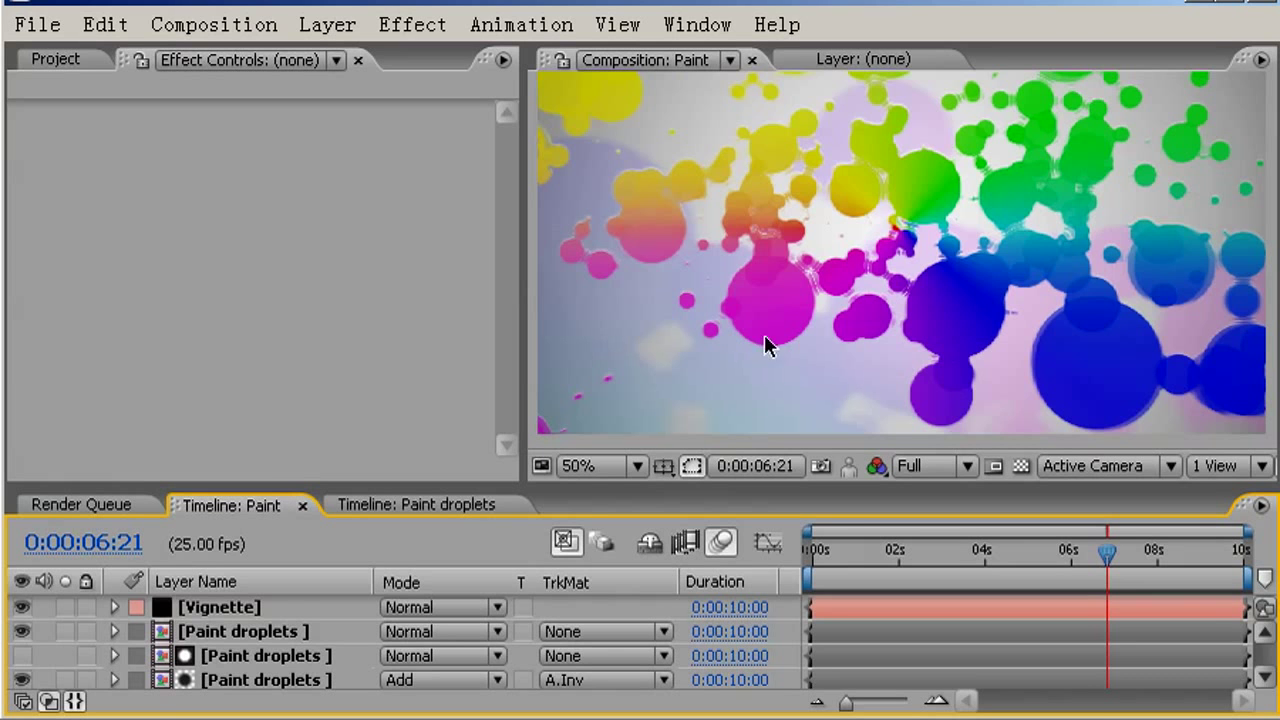
pyautogui.press('.')
pyautogui.press('.')
pyautogui.press('`')
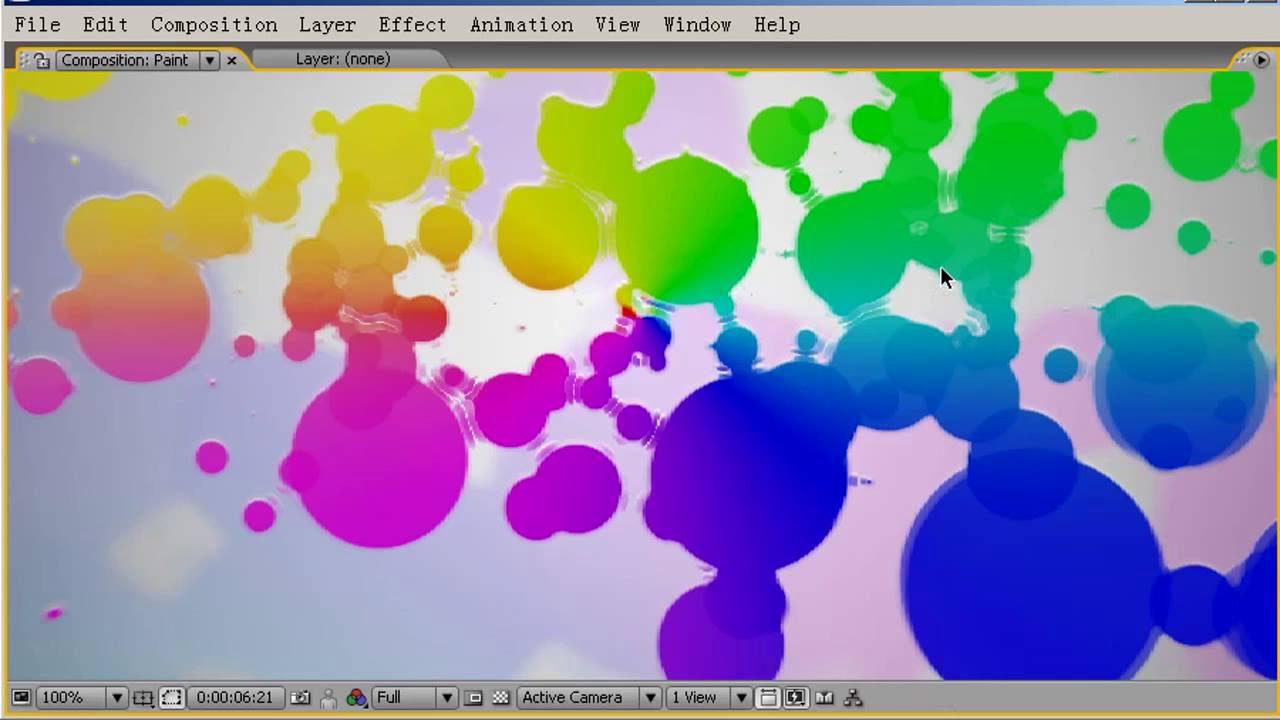
pyautogui.press('`')
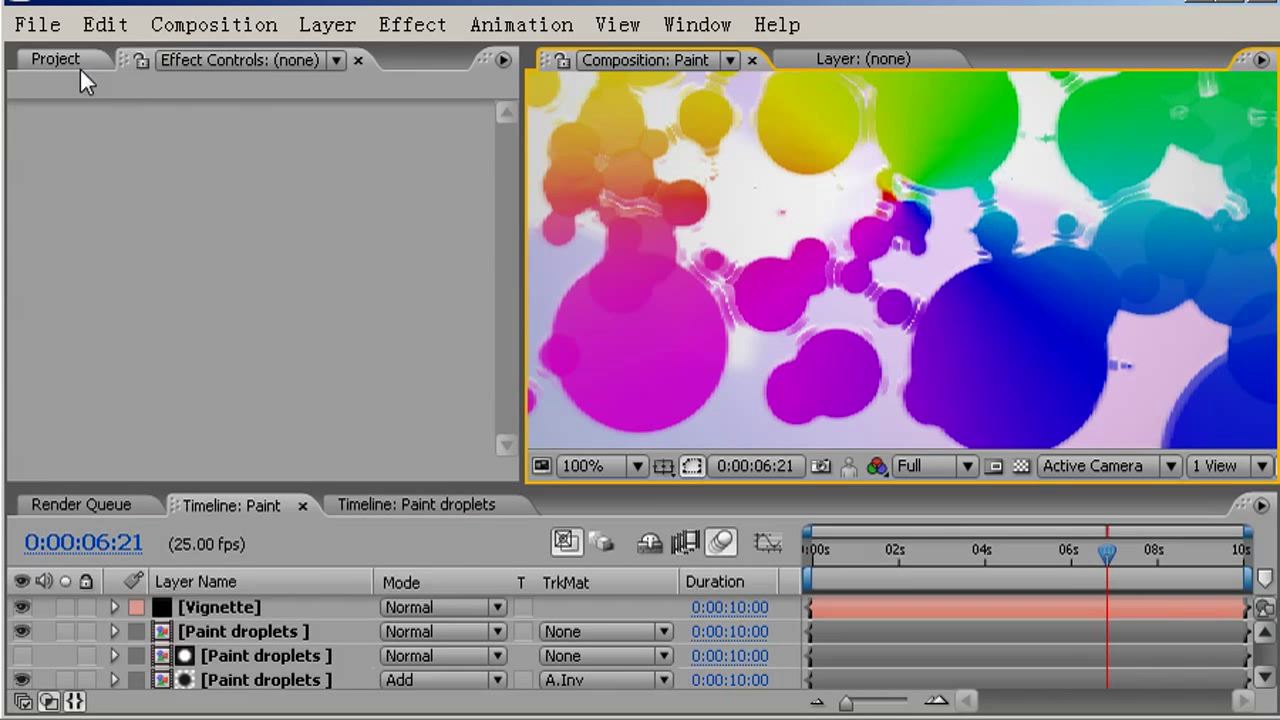
pyautogui.click(394, 506)
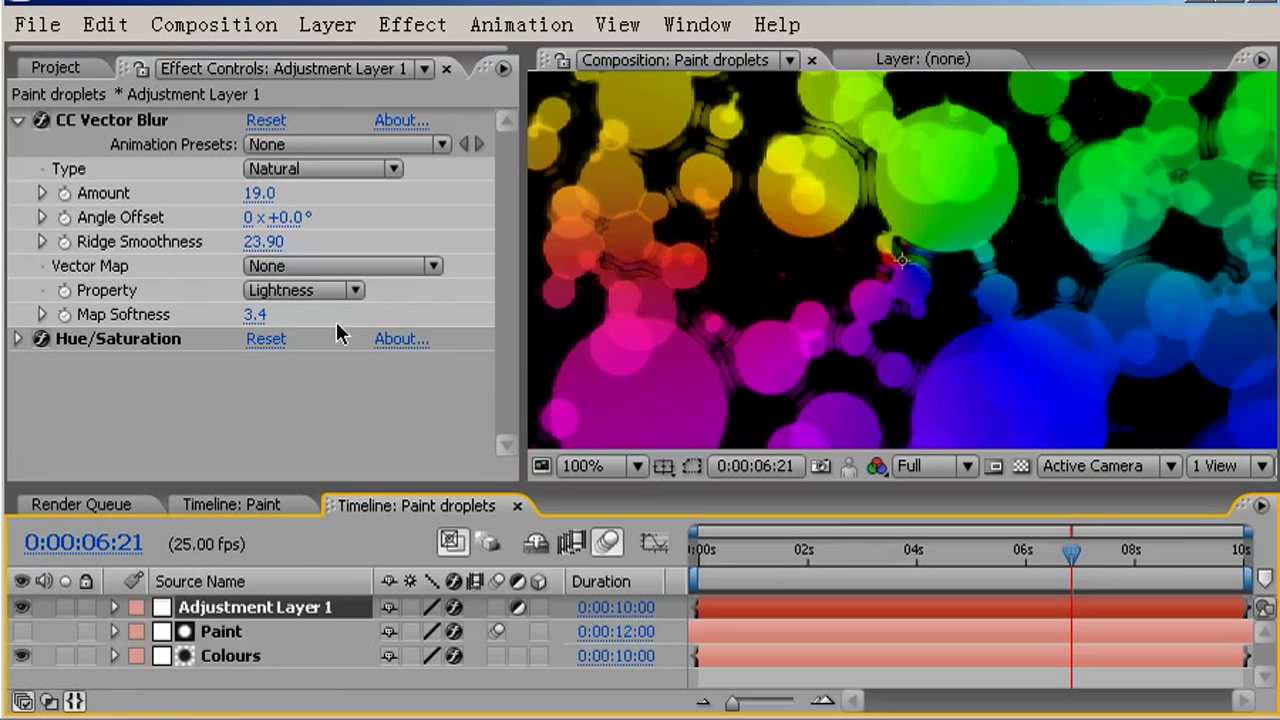
pyautogui.moveTo(267, 314); pyautogui.dragTo(347, 298)
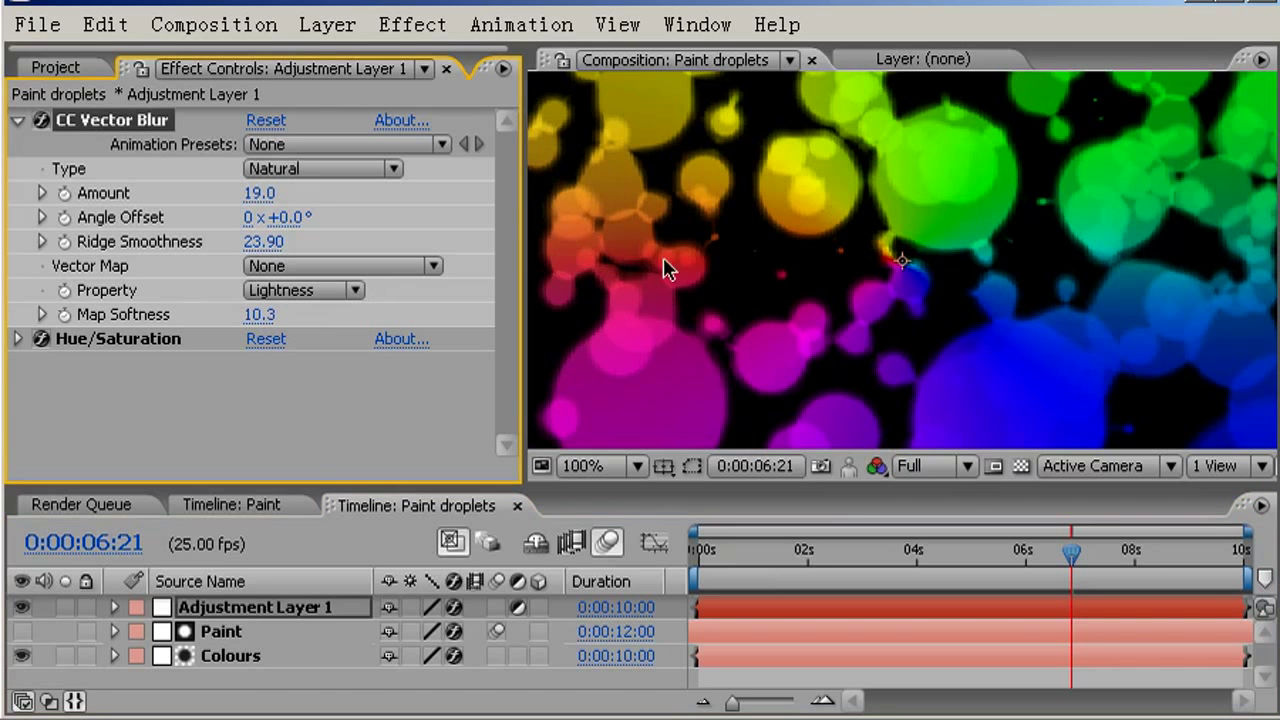
pyautogui.press('`')
pyautogui.press('`')
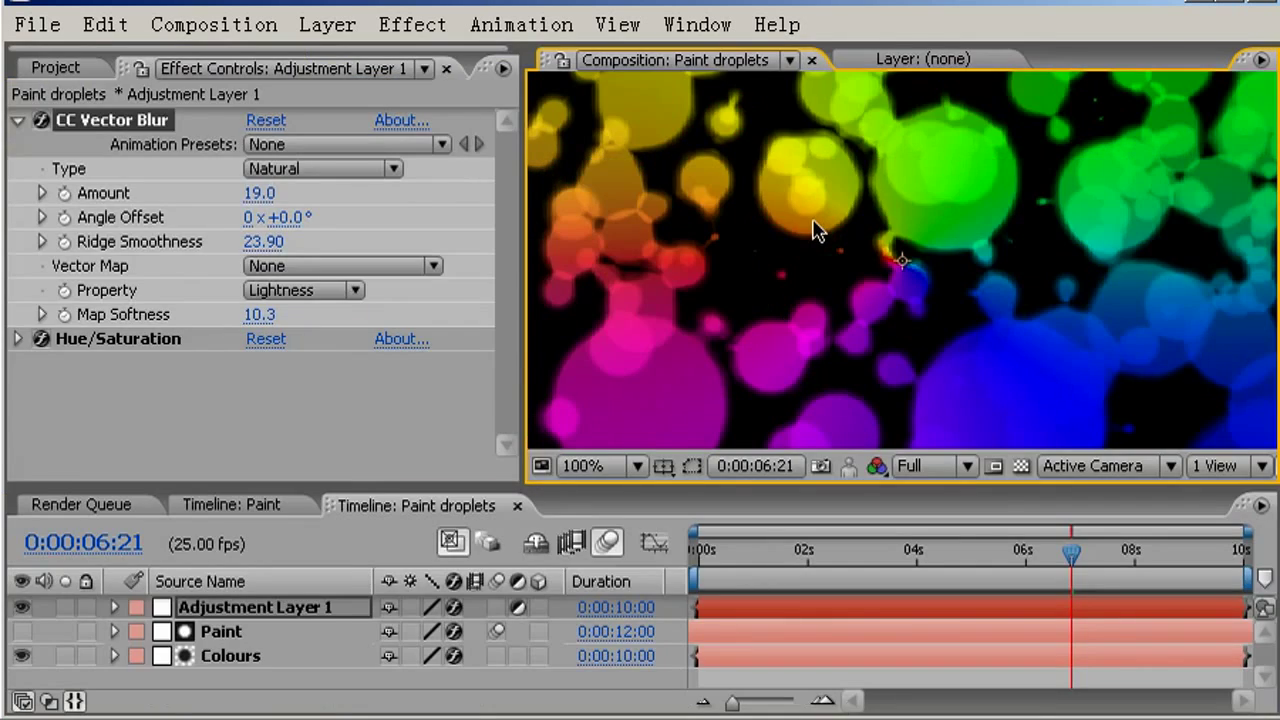
# Settle Map Softness at 8.5, checking the result full-window in the Paint composition each time.
pyautogui.click(293, 504)
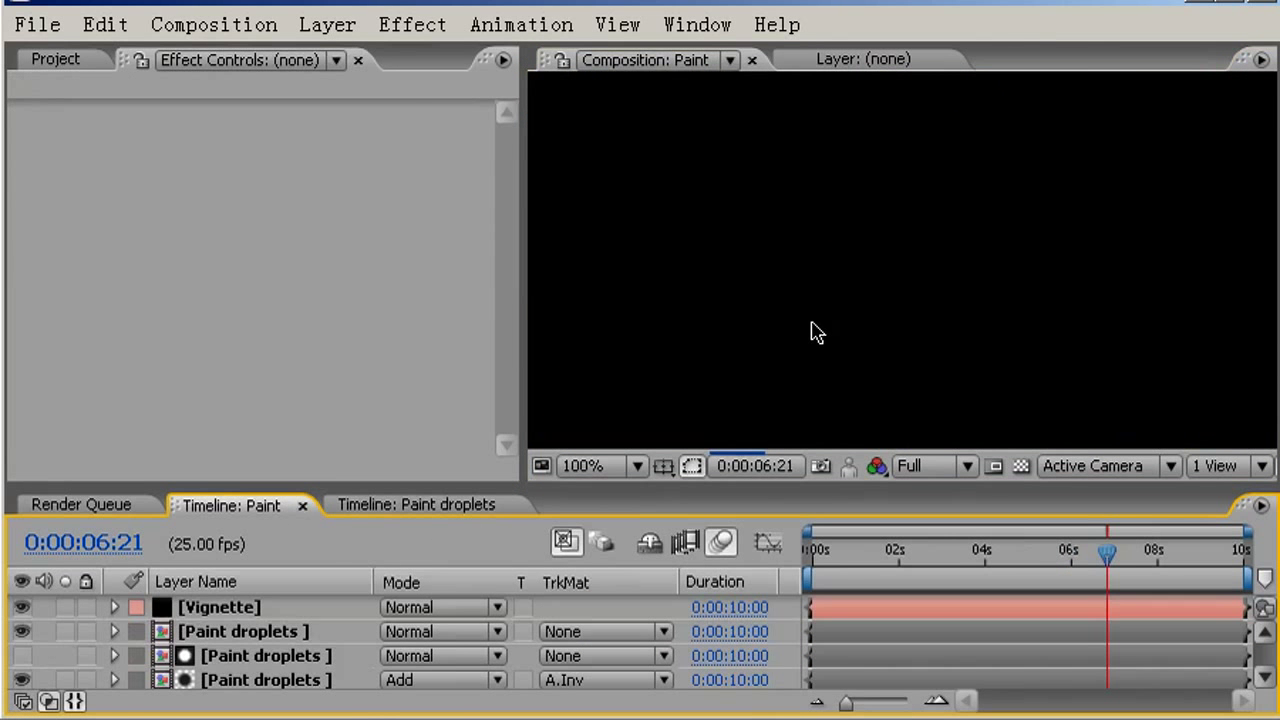
pyautogui.press('`')
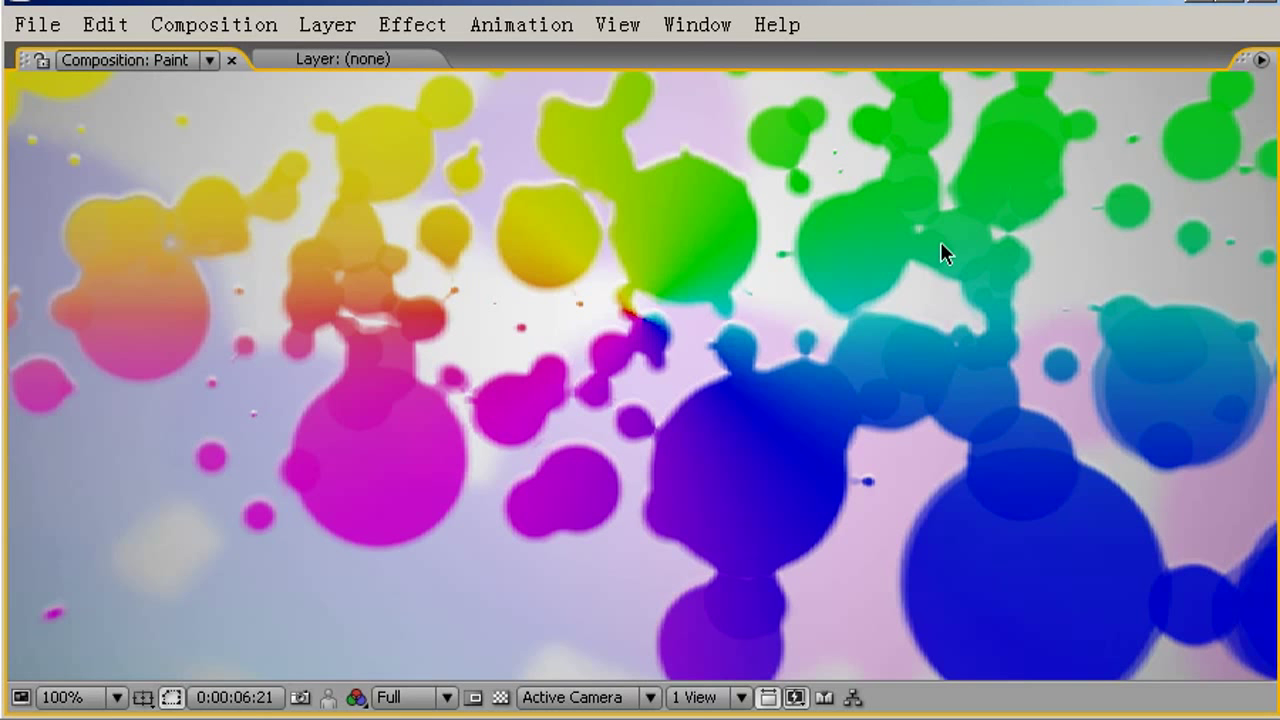
pyautogui.press('`')
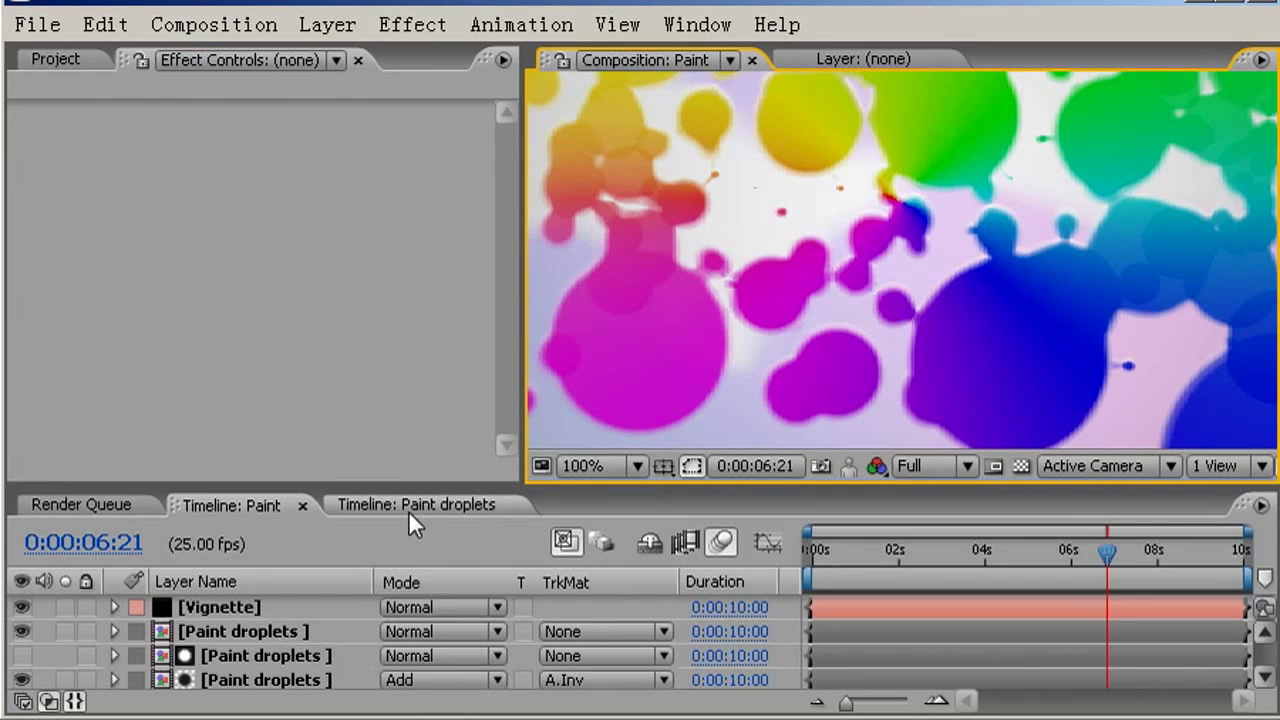
pyautogui.click(408, 506)
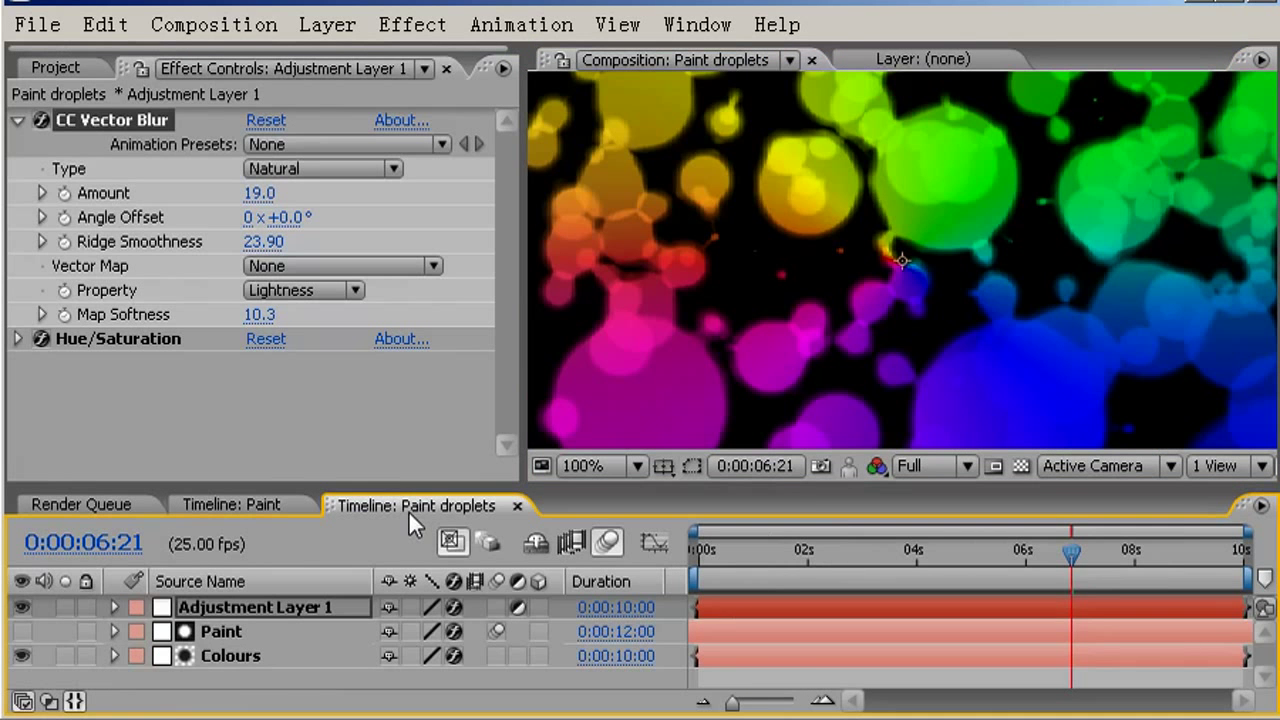
pyautogui.moveTo(241, 315); pyautogui.dragTo(229, 316)
pyautogui.click(222, 316)
pyautogui.click(268, 507)
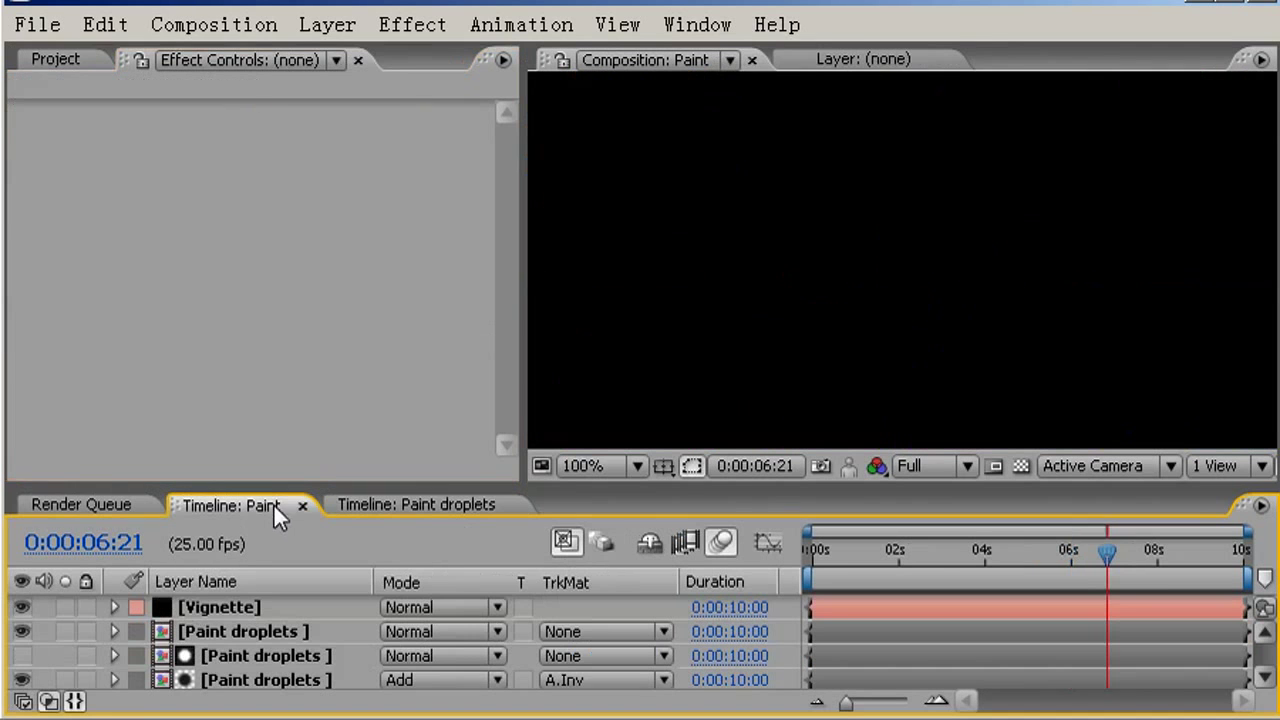
pyautogui.press('`')
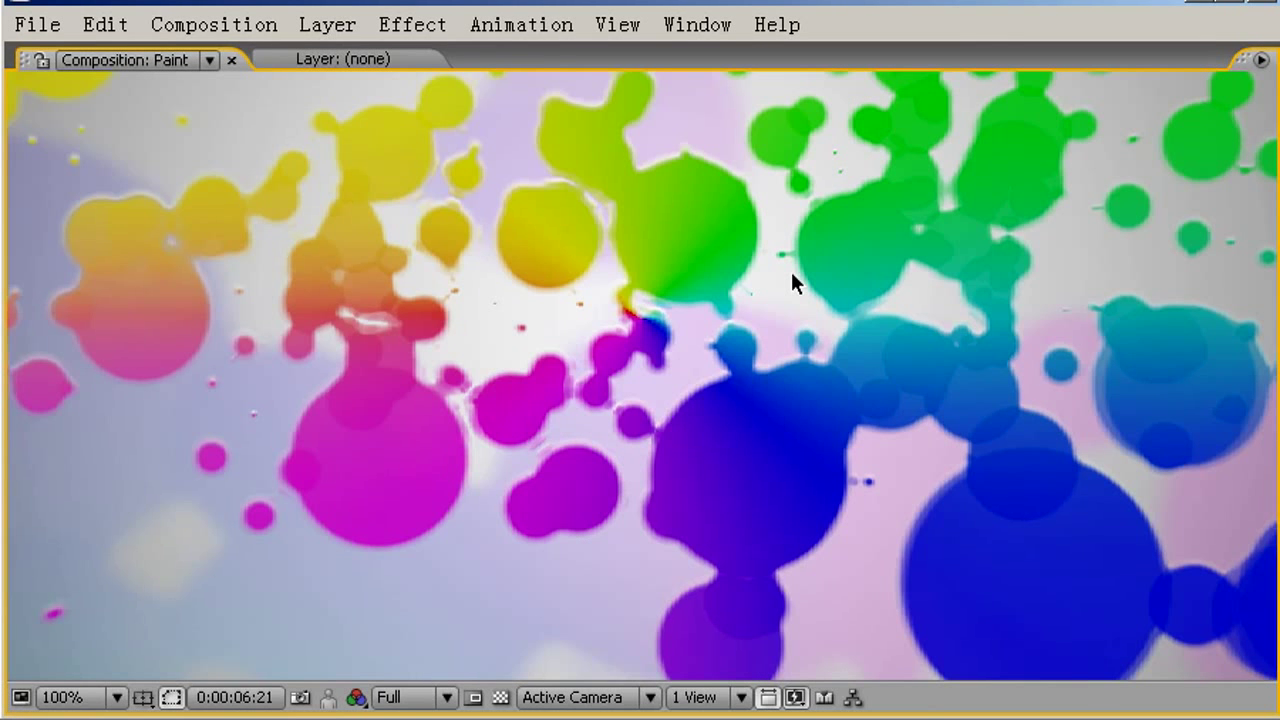
pyautogui.press('`')
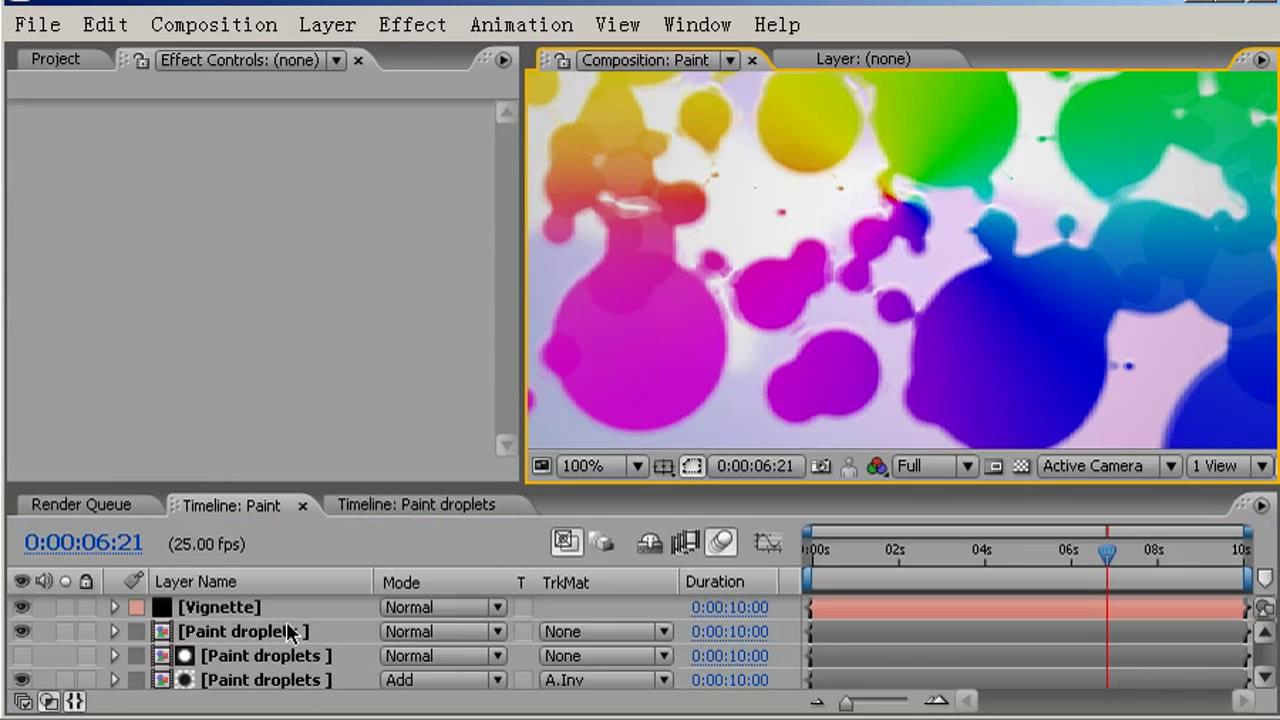
# Lower the overlay Paint droplets layer's opacity to 12% and return to the Paint droplets comp.
pyautogui.click(286, 621)
pyautogui.press('t')
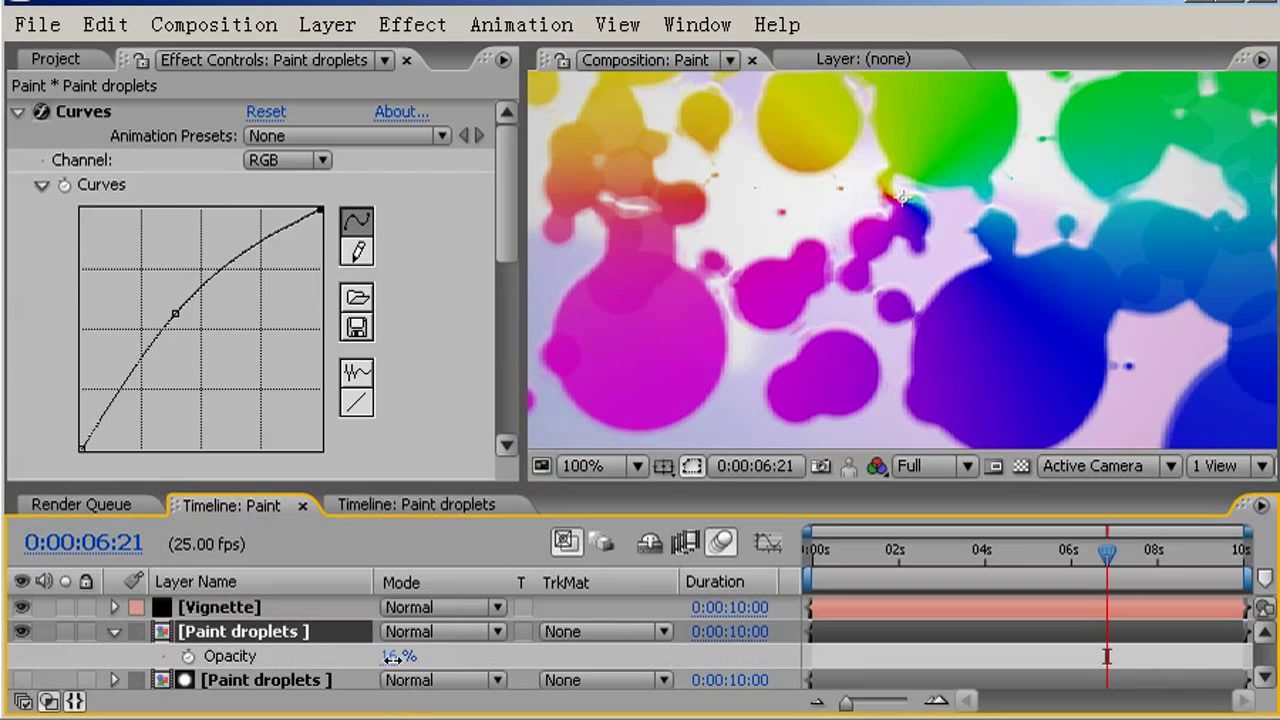
pyautogui.moveTo(392, 659); pyautogui.dragTo(330, 660)
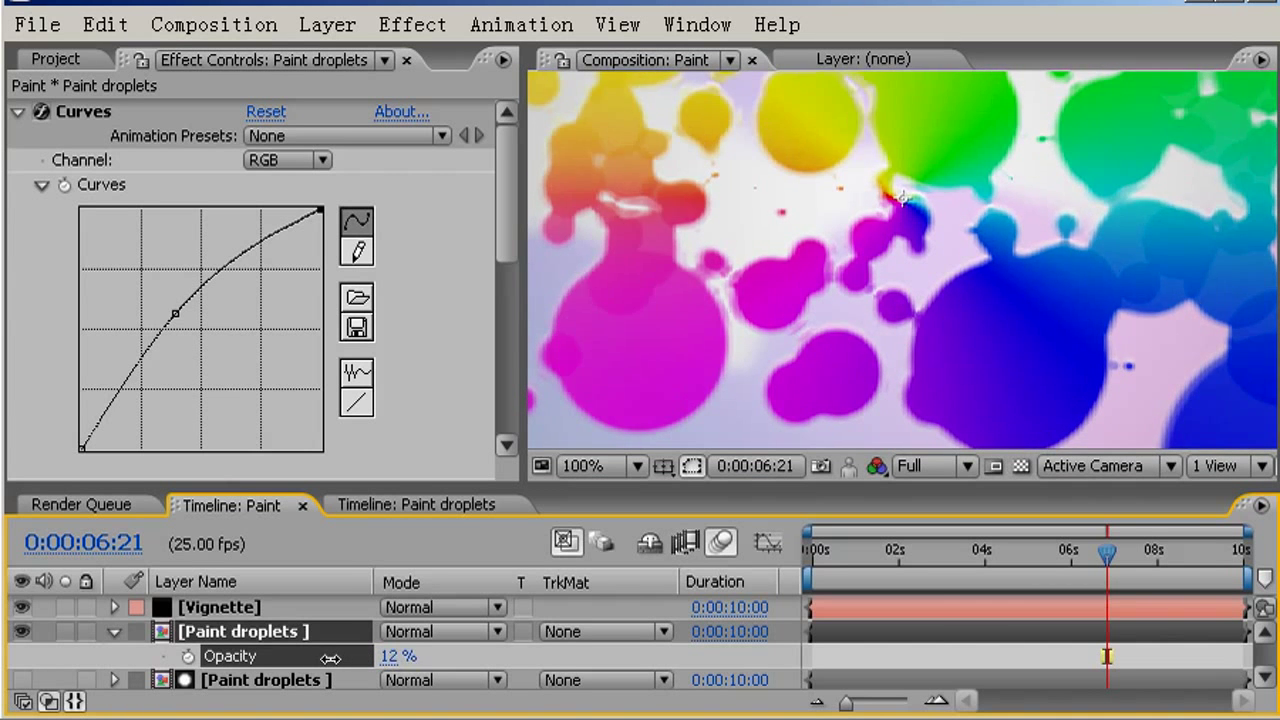
pyautogui.scroll(-2, 841, 211)
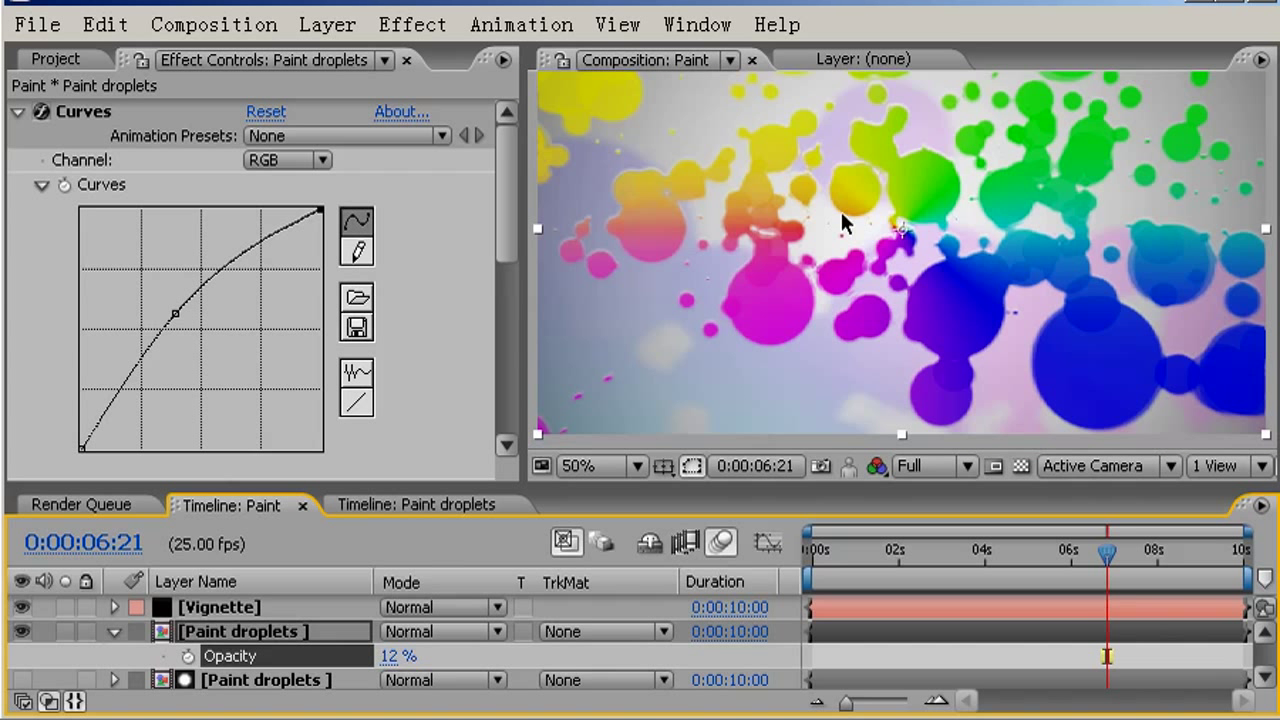
pyautogui.click(415, 507)
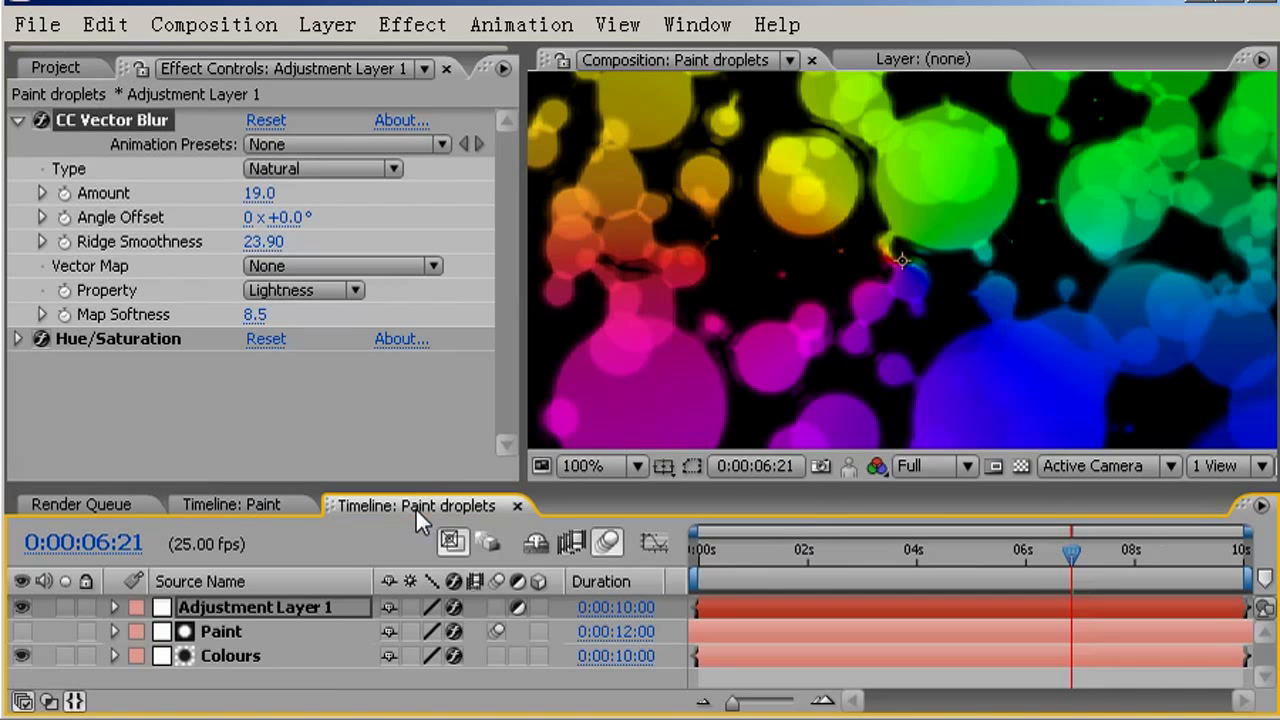
# Apply Turbulent Displace to the Paint layer with the Twist displacement type.
pyautogui.click(18, 120)
pyautogui.click(262, 640)
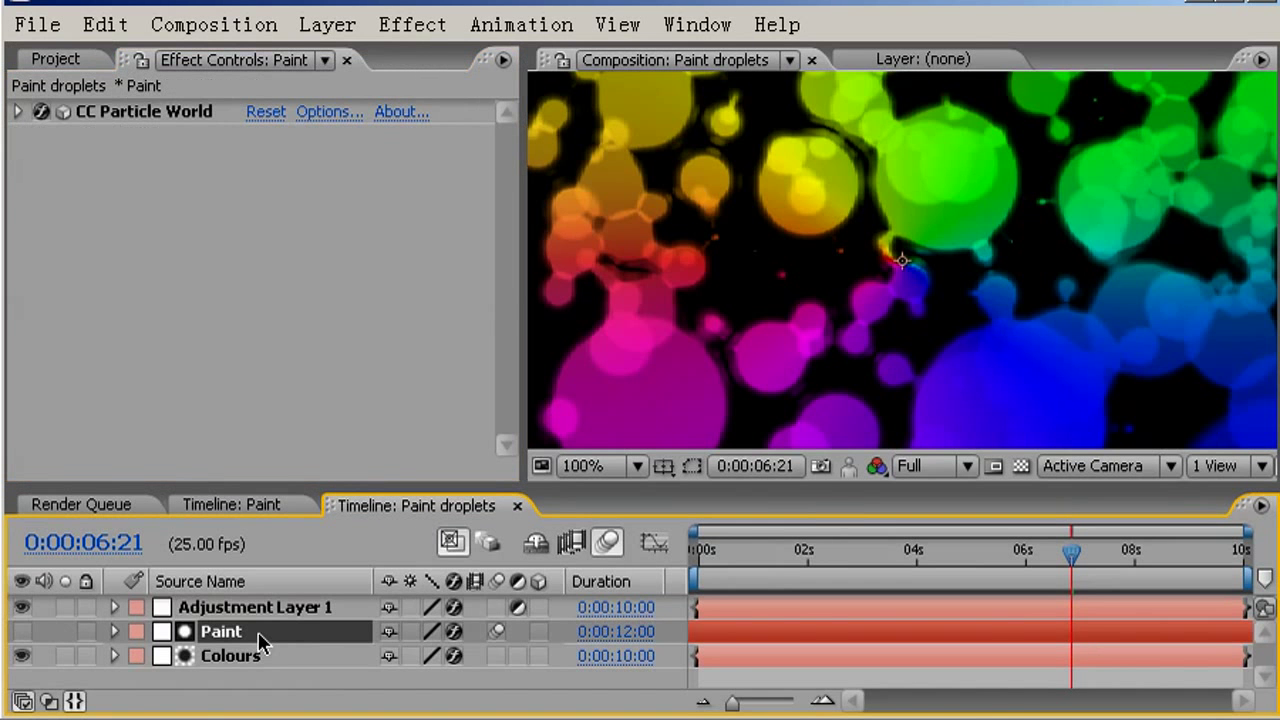
pyautogui.click(404, 22)
pyautogui.moveTo(46, 316)
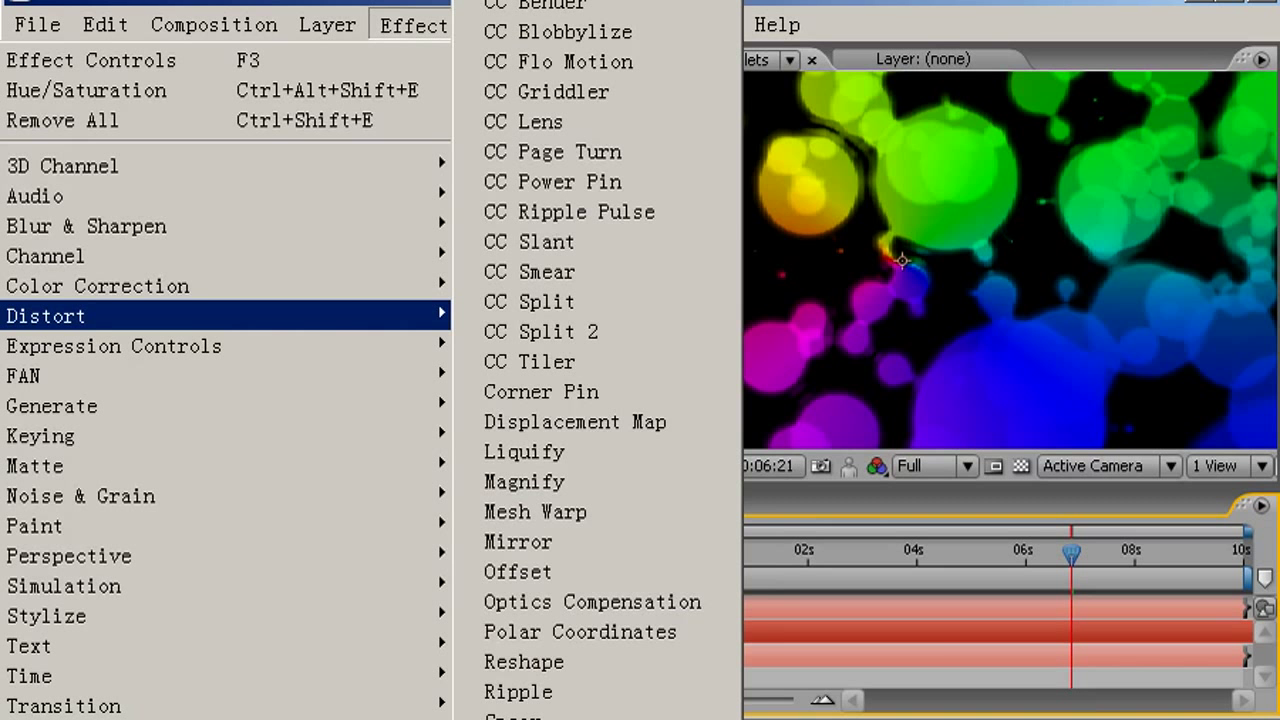
pyautogui.click(540, 719)
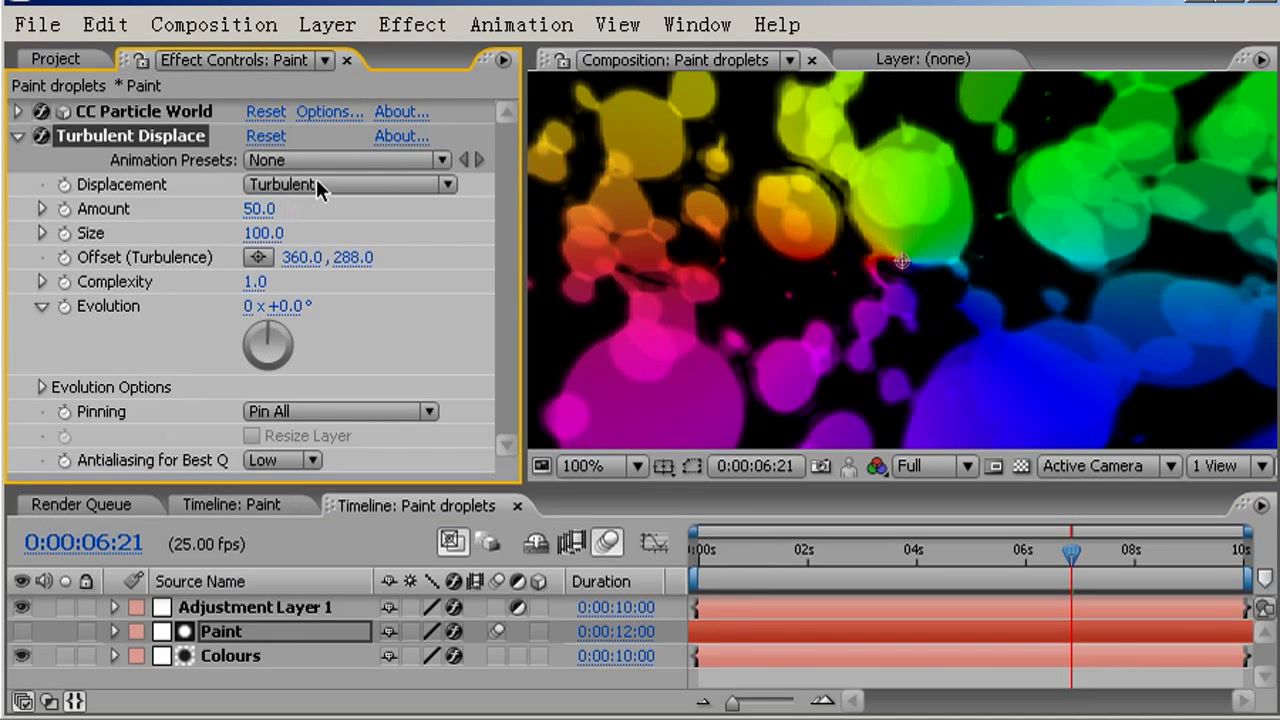
pyautogui.click(316, 183)
pyautogui.click(339, 255)
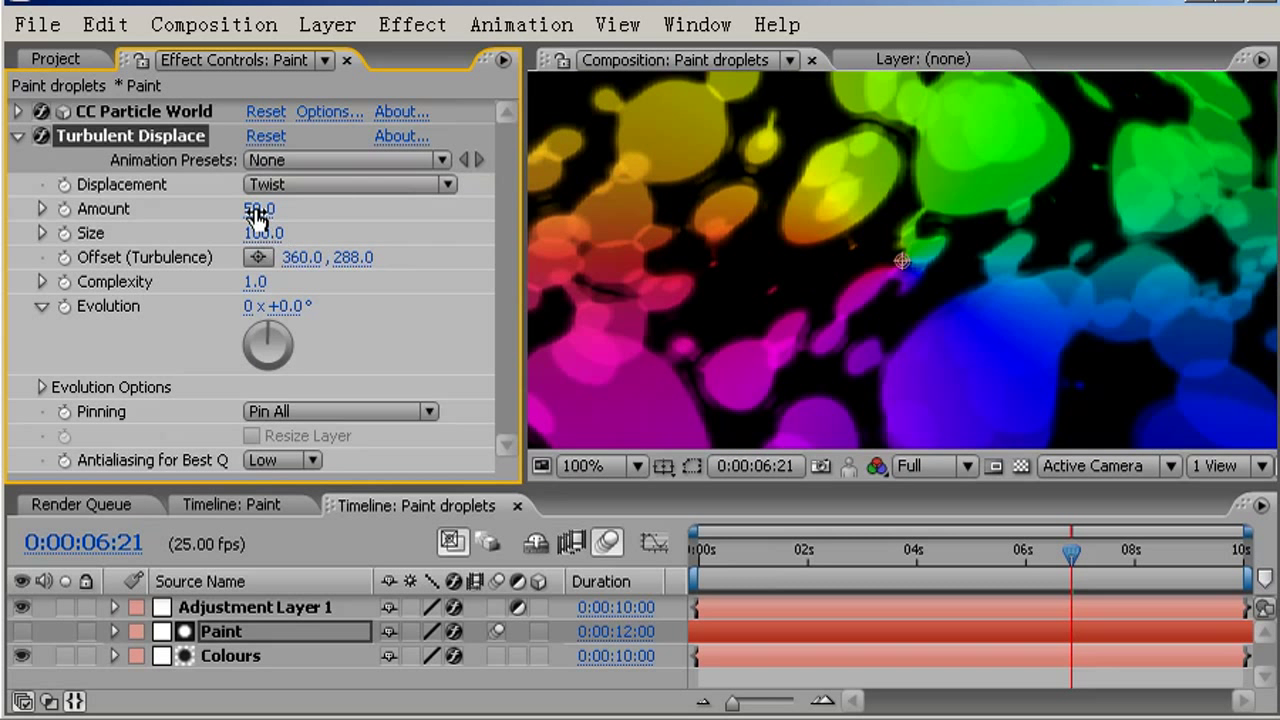
# Set Turbulent Displace Amount 19 and Size 14, then scrub back to check the twisted droplets.
pyautogui.click(257, 208)
pyautogui.write('19')
pyautogui.click(352, 258)
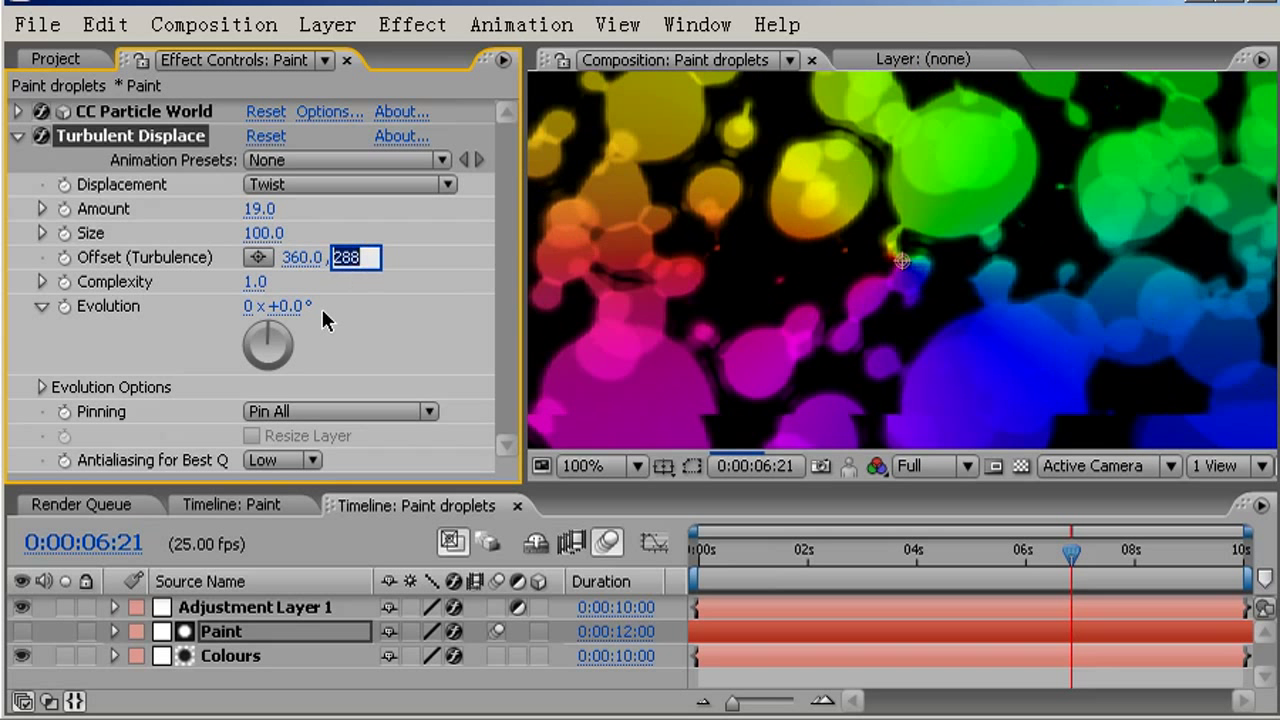
pyautogui.click(322, 312)
pyautogui.click(253, 234)
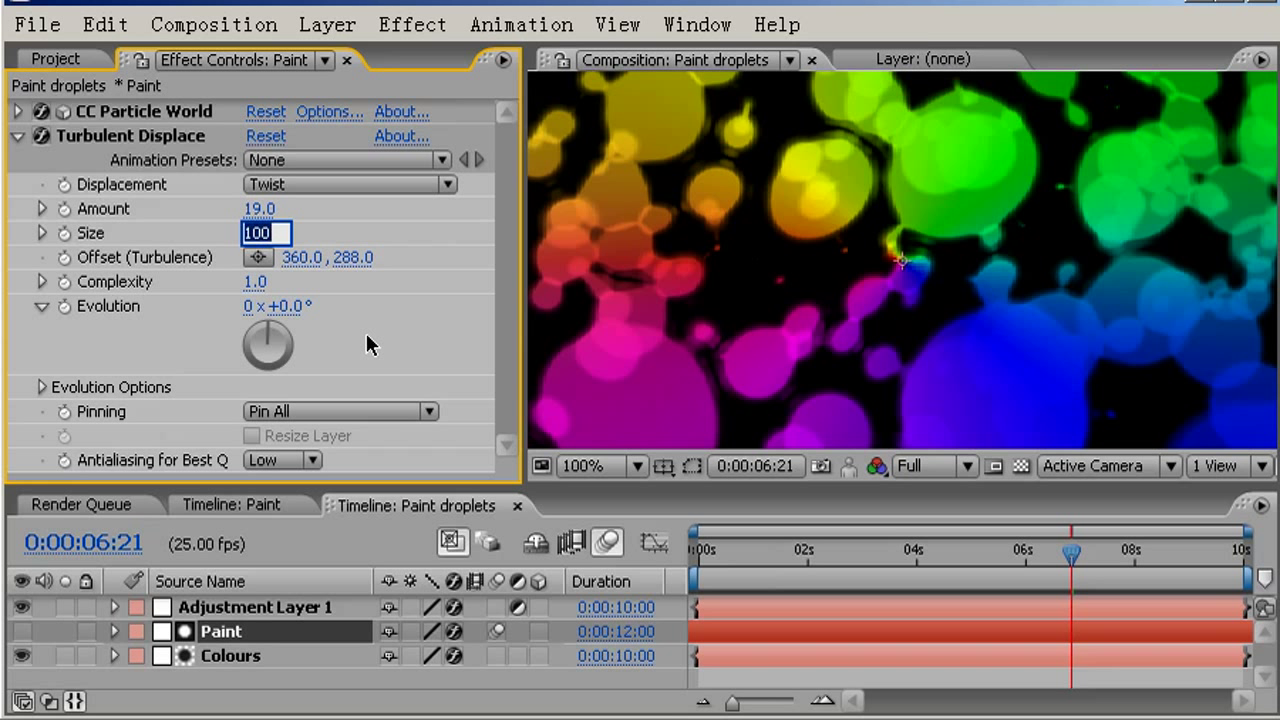
pyautogui.write('14')
pyautogui.press('Return')
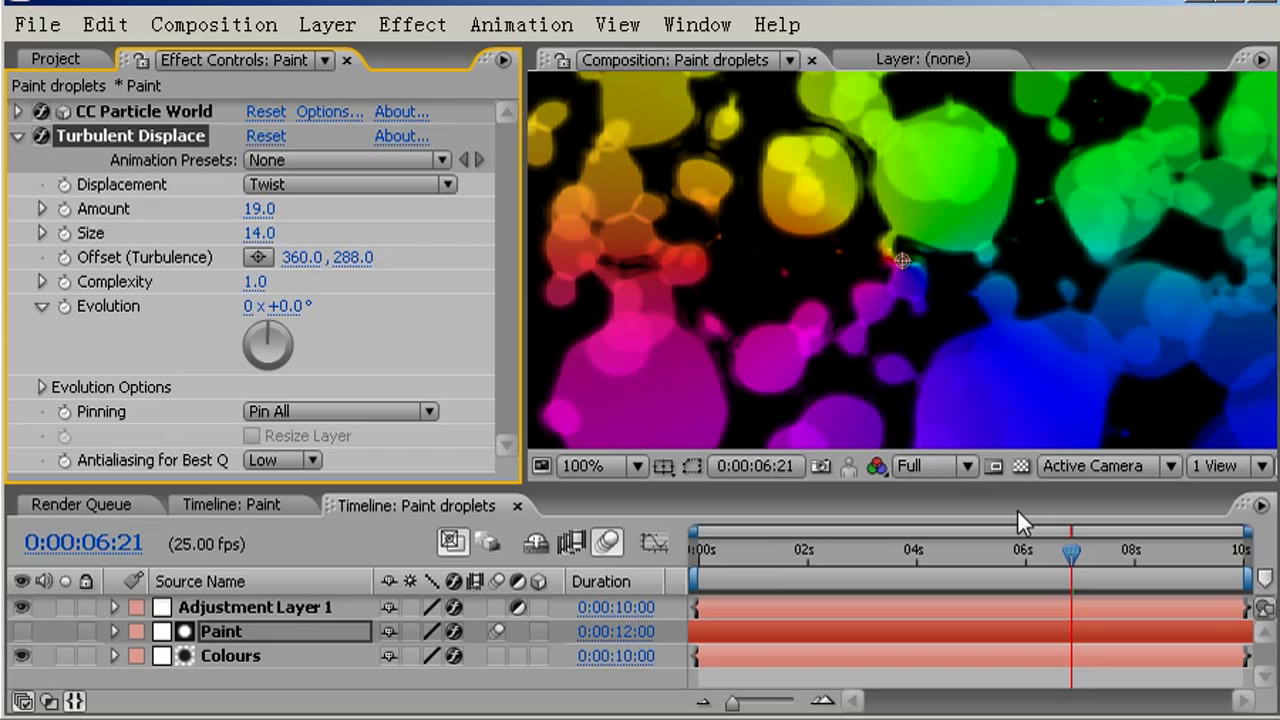
pyautogui.moveTo(1063, 558)
pyautogui.mouseDown()
pyautogui.moveTo(983, 590)
pyautogui.moveTo(1055, 578)
pyautogui.moveTo(1085, 550)
pyautogui.moveTo(857, 556)
pyautogui.moveTo(1063, 550)
pyautogui.mouseUp()
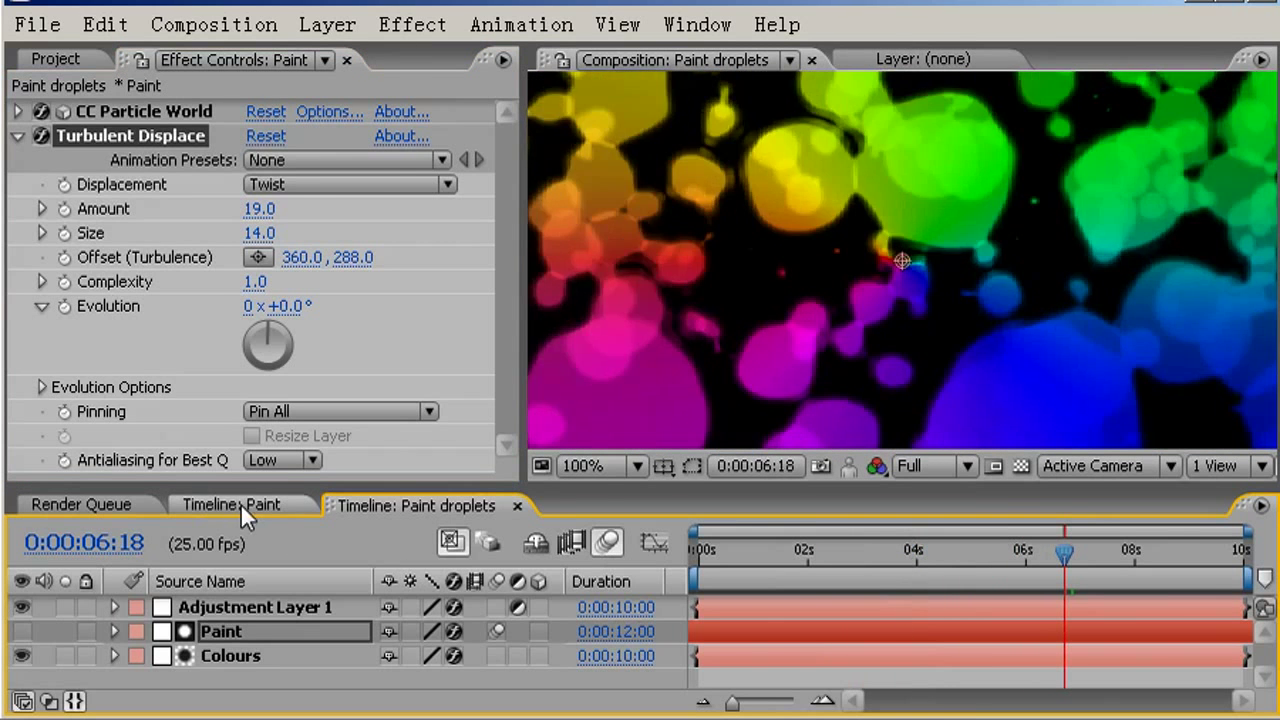
# In the Paint composition, move back to about 3 seconds and run a RAM preview.
pyautogui.click(240, 503)
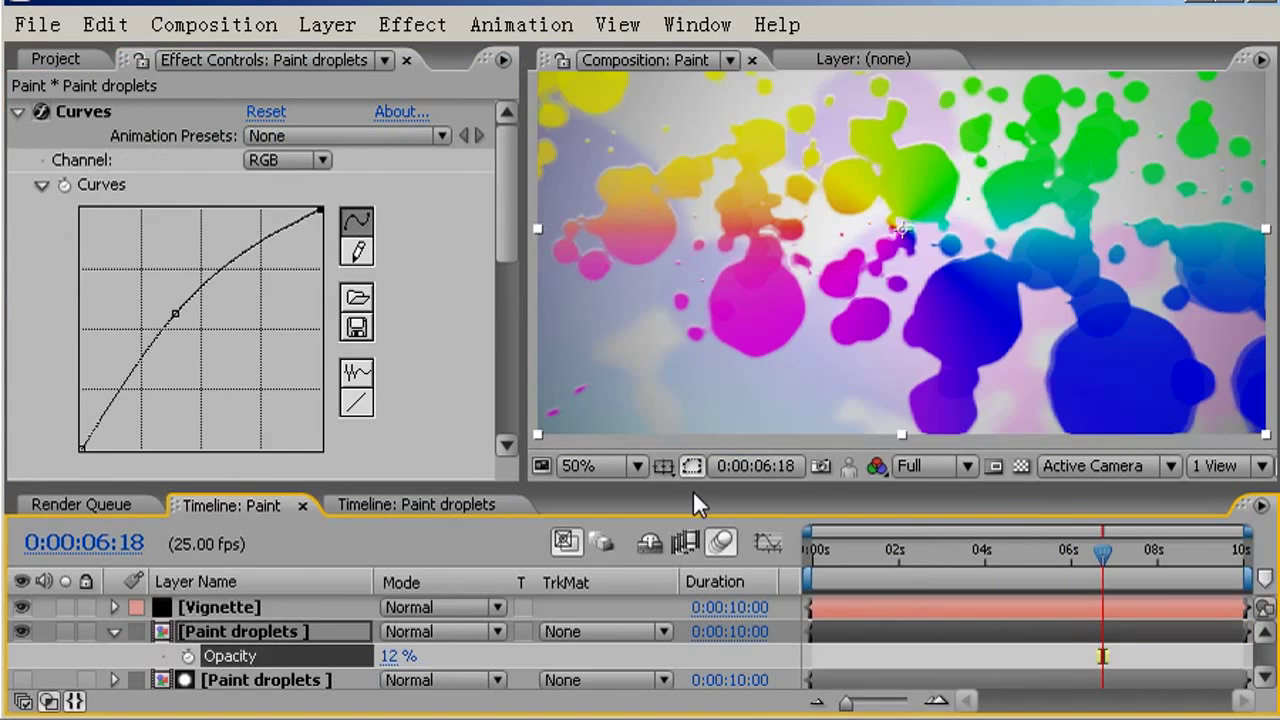
pyautogui.moveTo(1110, 565)
pyautogui.mouseDown()
pyautogui.moveTo(1003, 585)
pyautogui.moveTo(1080, 549)
pyautogui.moveTo(1220, 517)
pyautogui.moveTo(876, 588)
pyautogui.moveTo(936, 568)
pyautogui.moveTo(948, 580)
pyautogui.mouseUp()
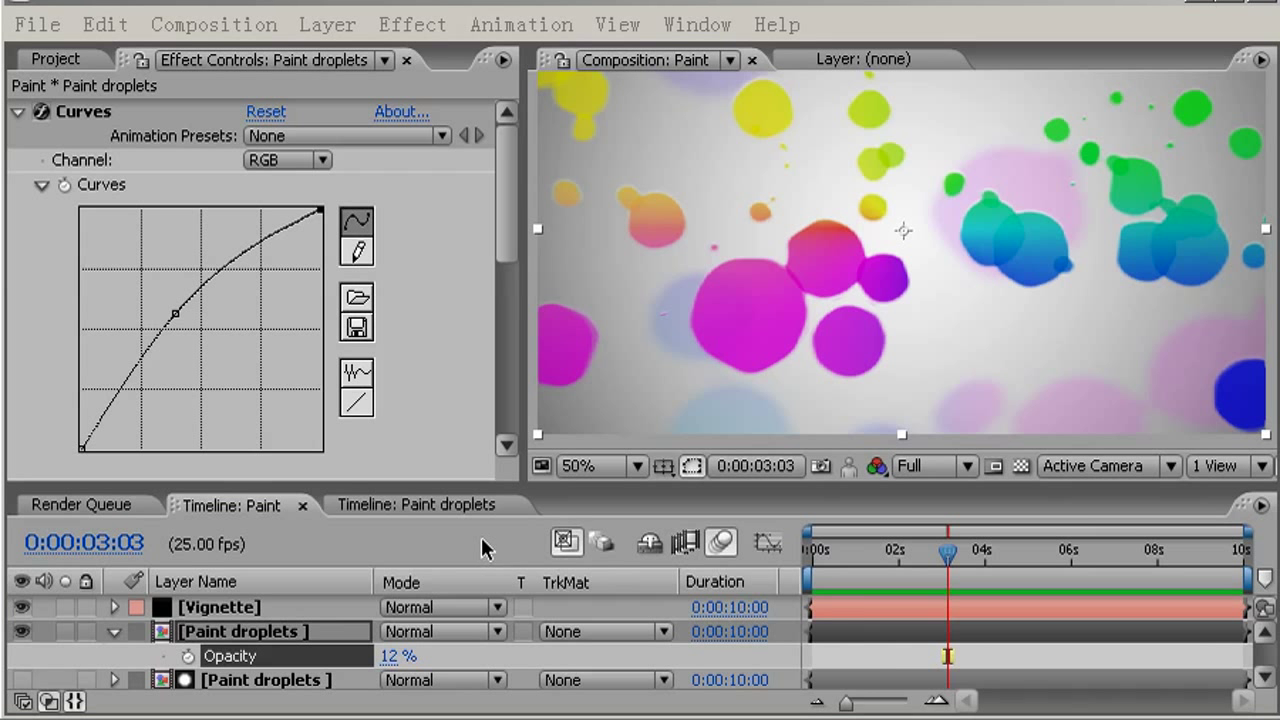
pyautogui.press('KP_0')
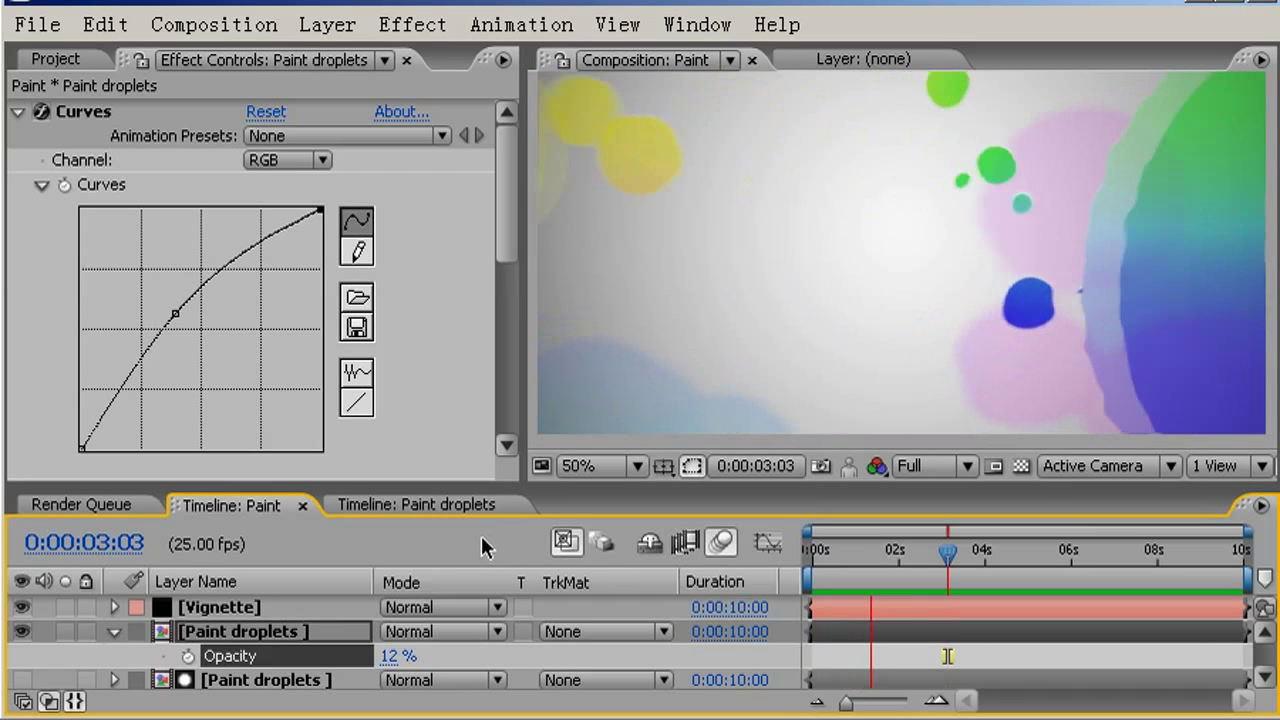